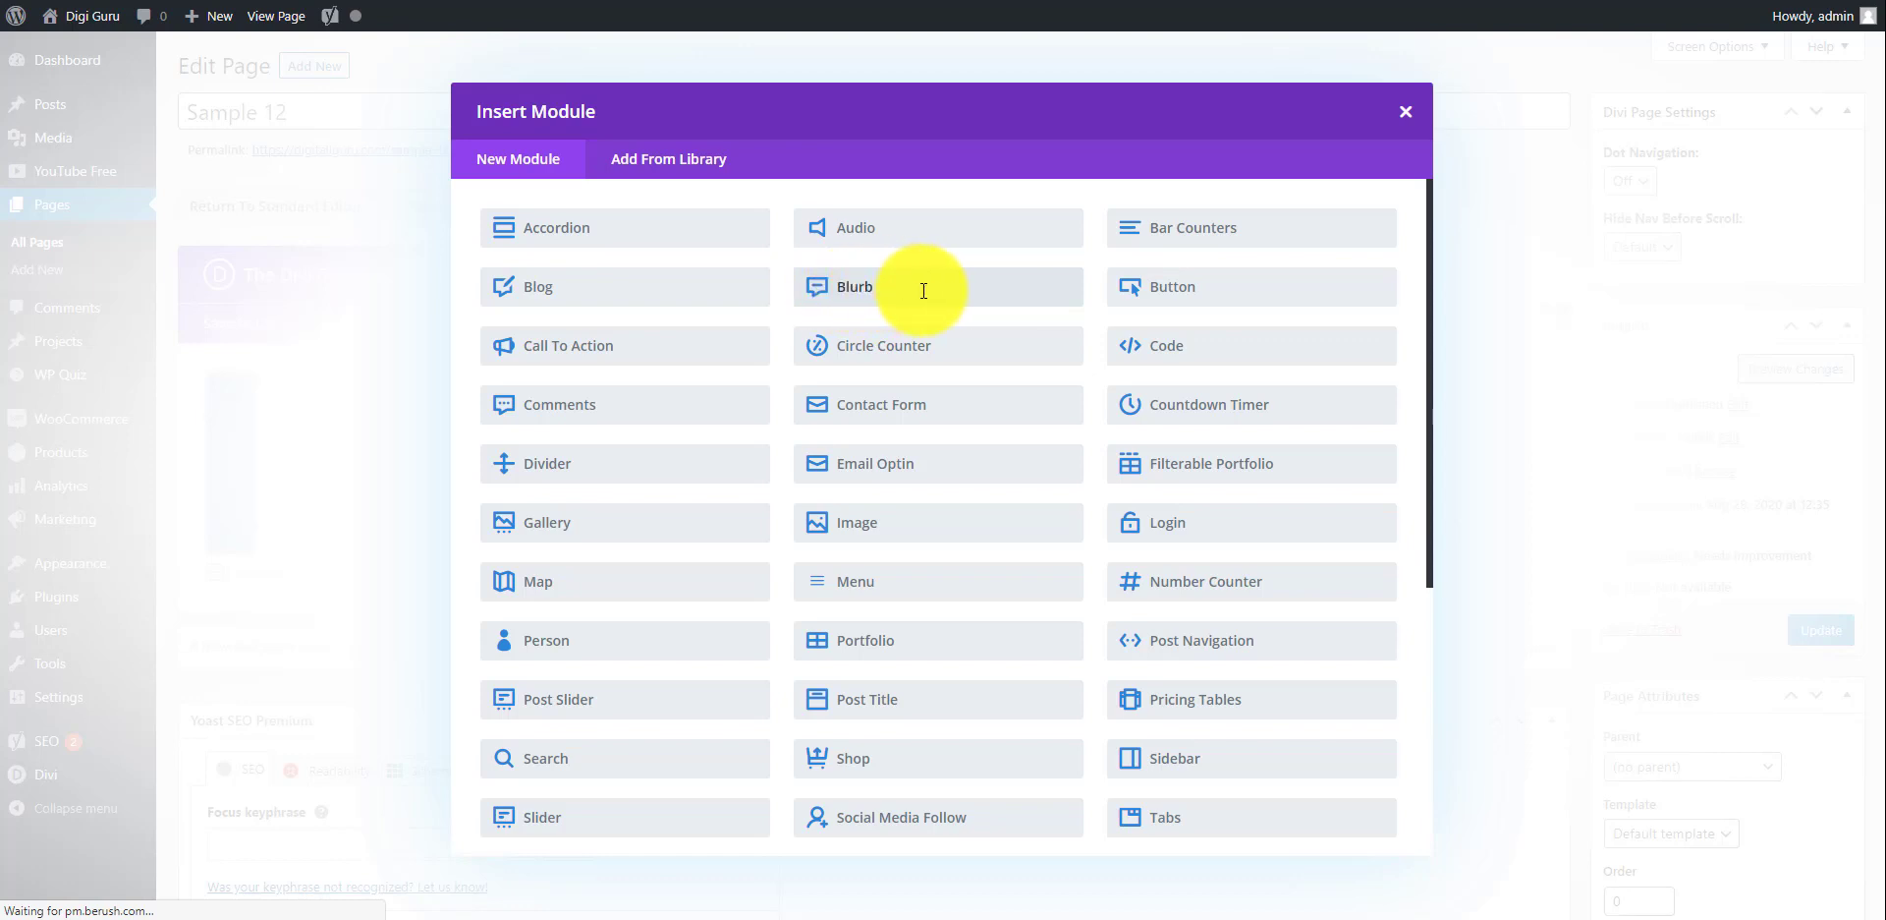
Insert a Blurb module and set its title to "This is the Title of Blurb".
click(924, 291)
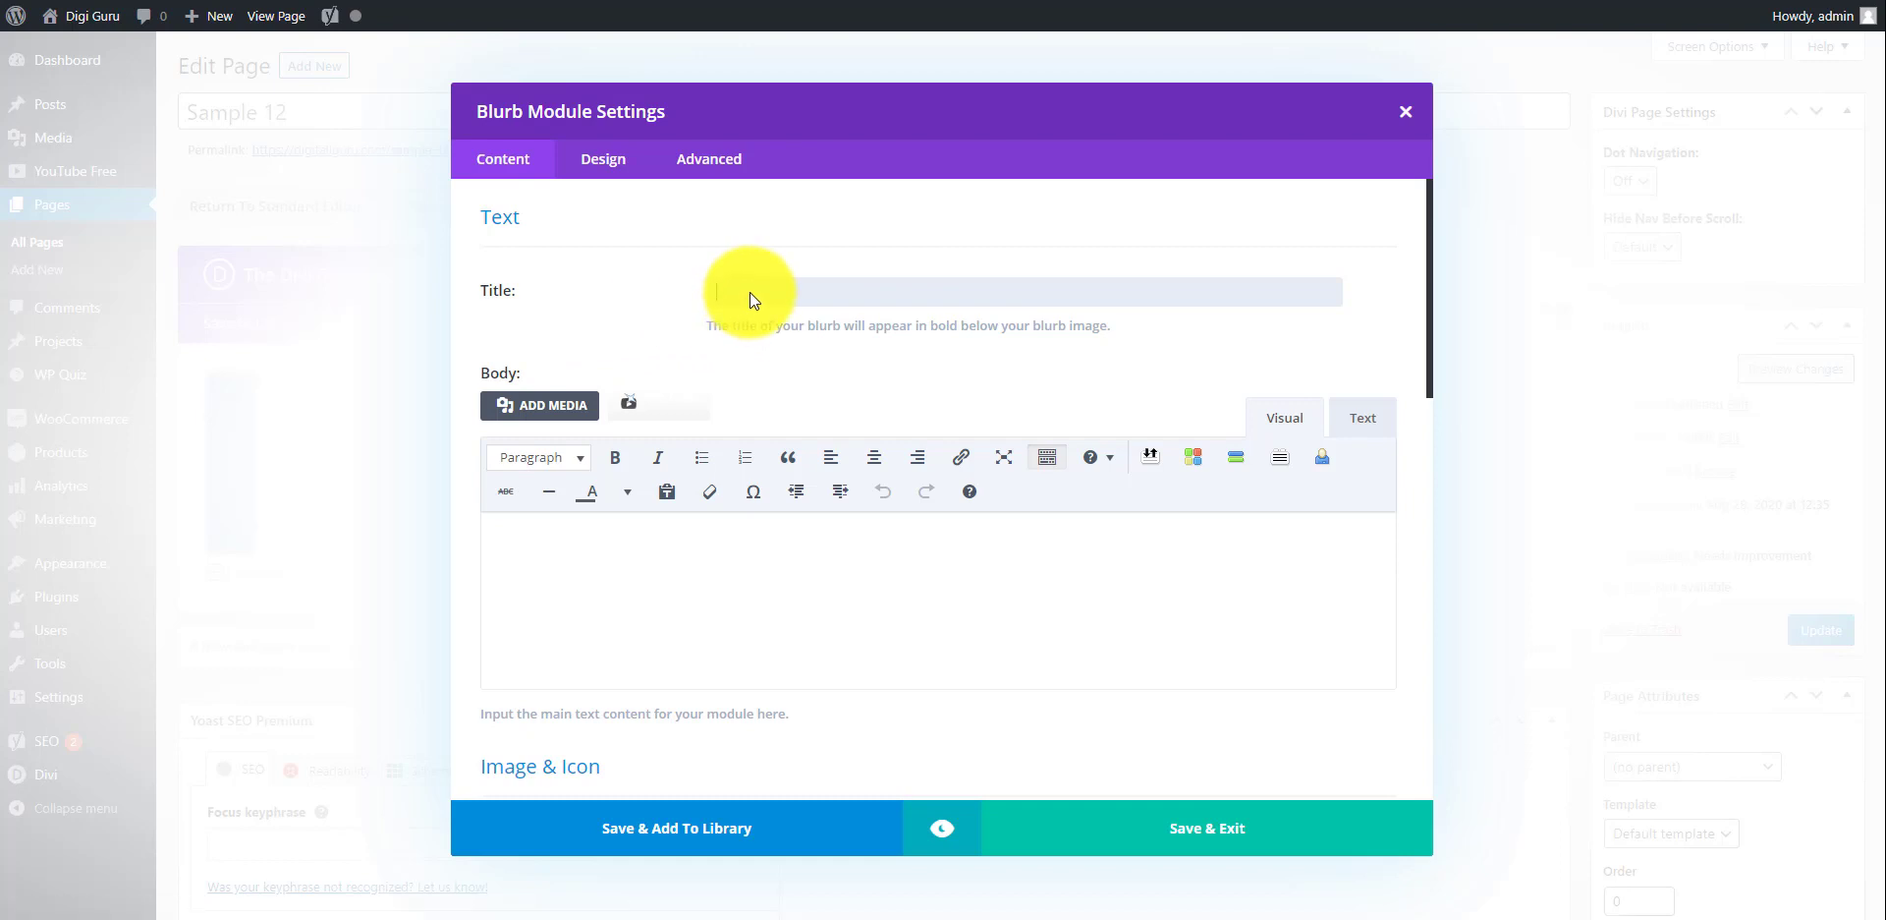
text(is)
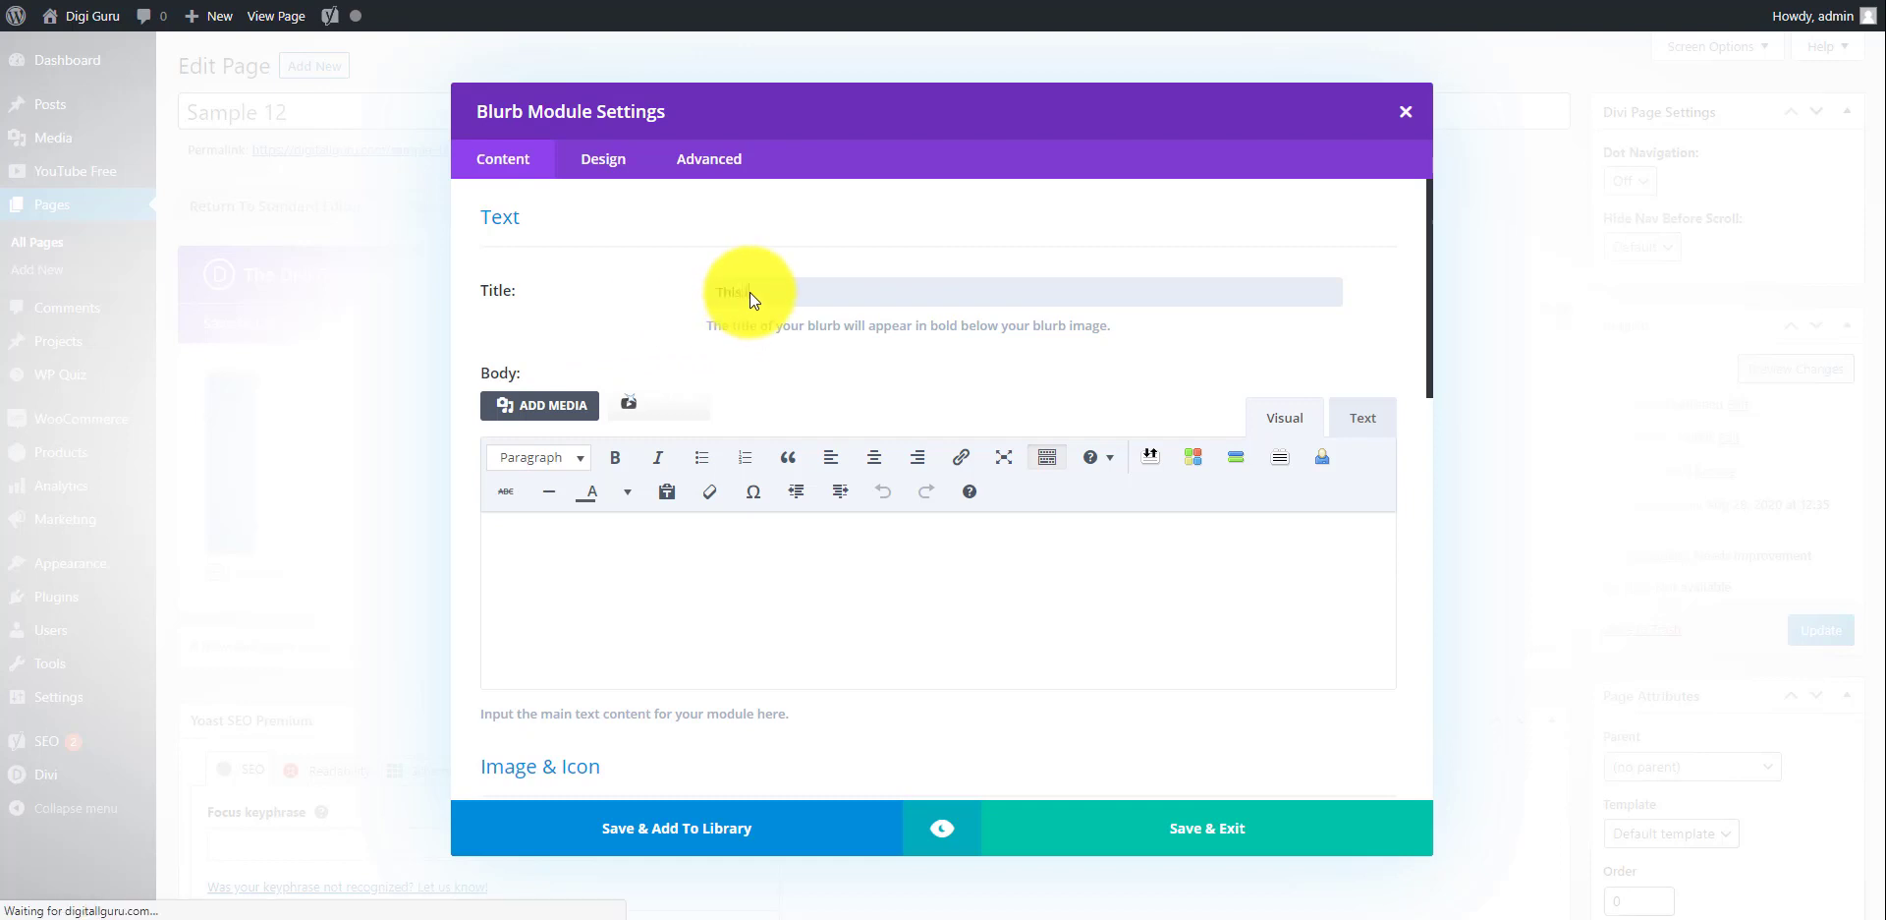
text( is the Title of Blu)
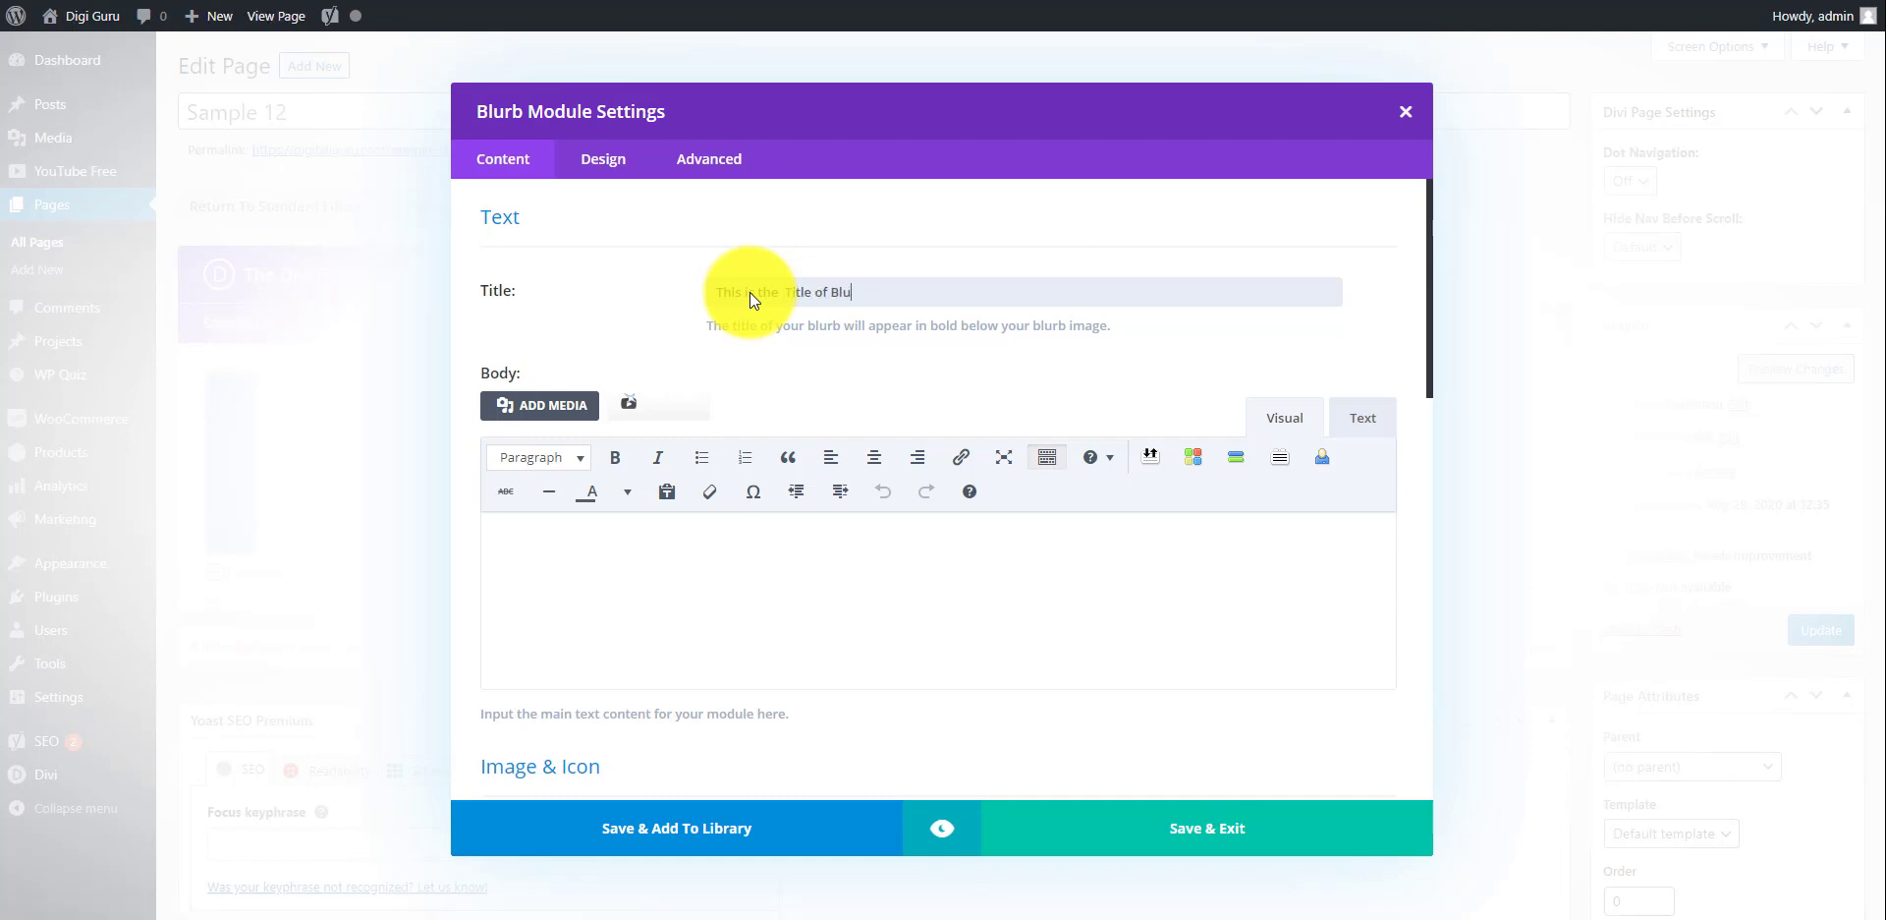
text(rb)
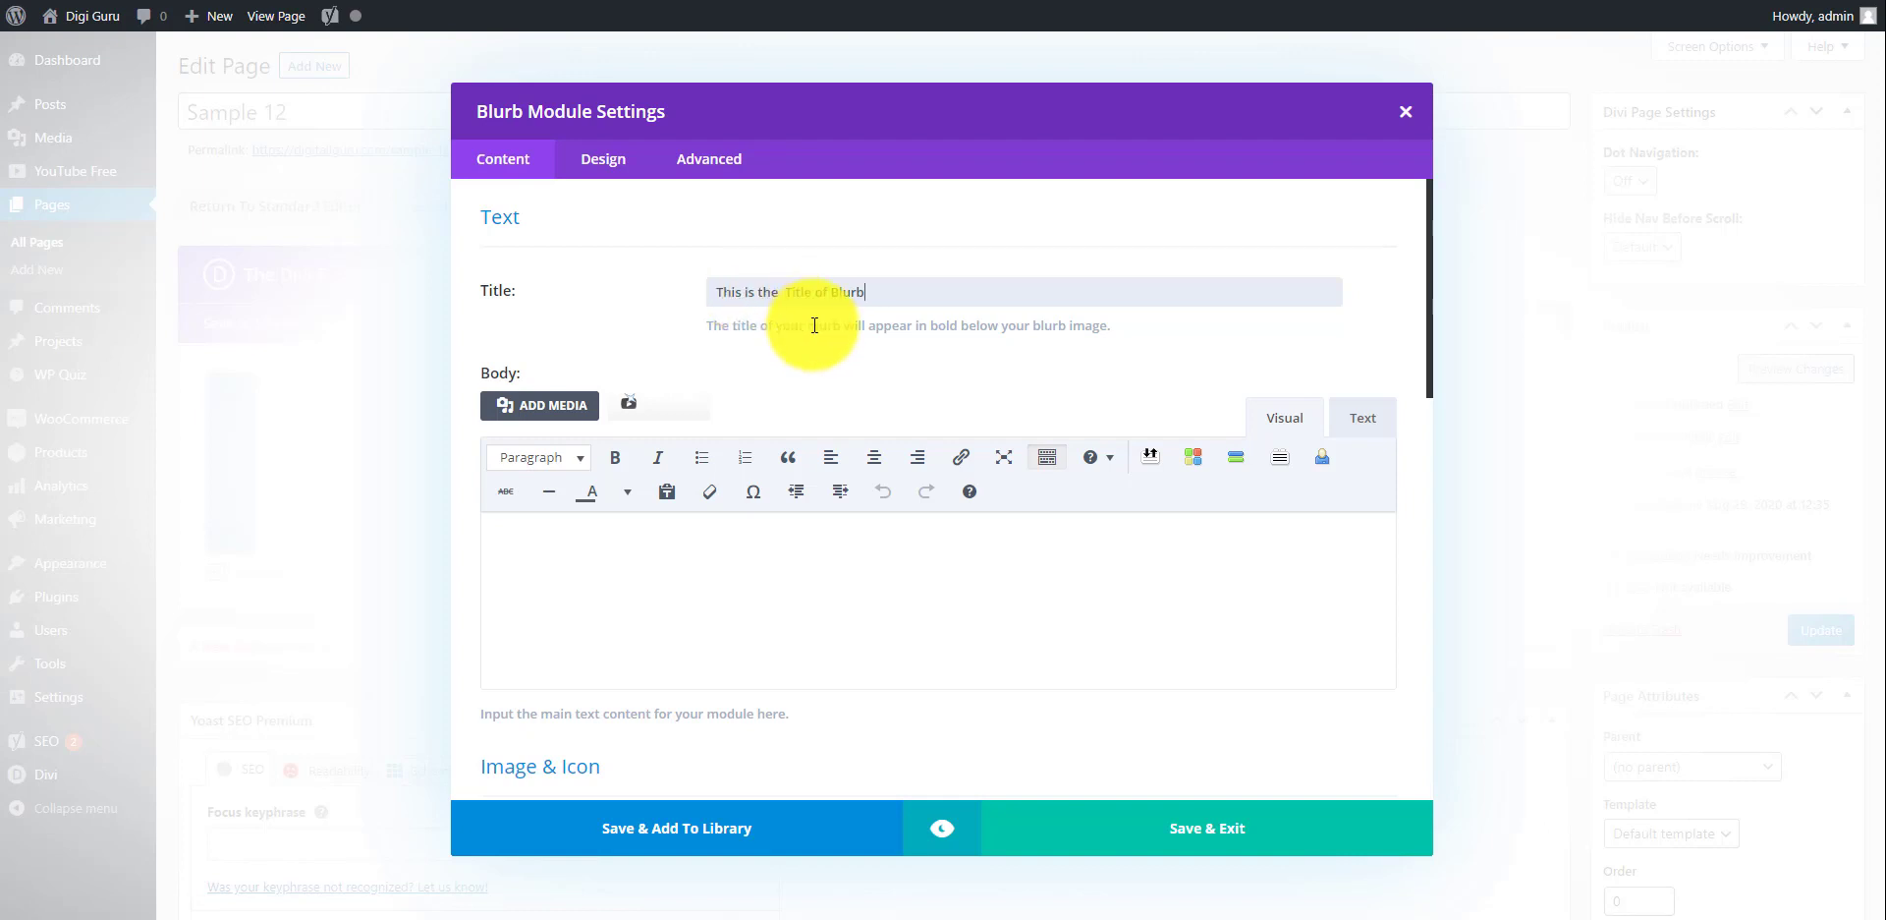
Enter "this is the sample text of blurb" as the blurb's body text.
click(682, 562)
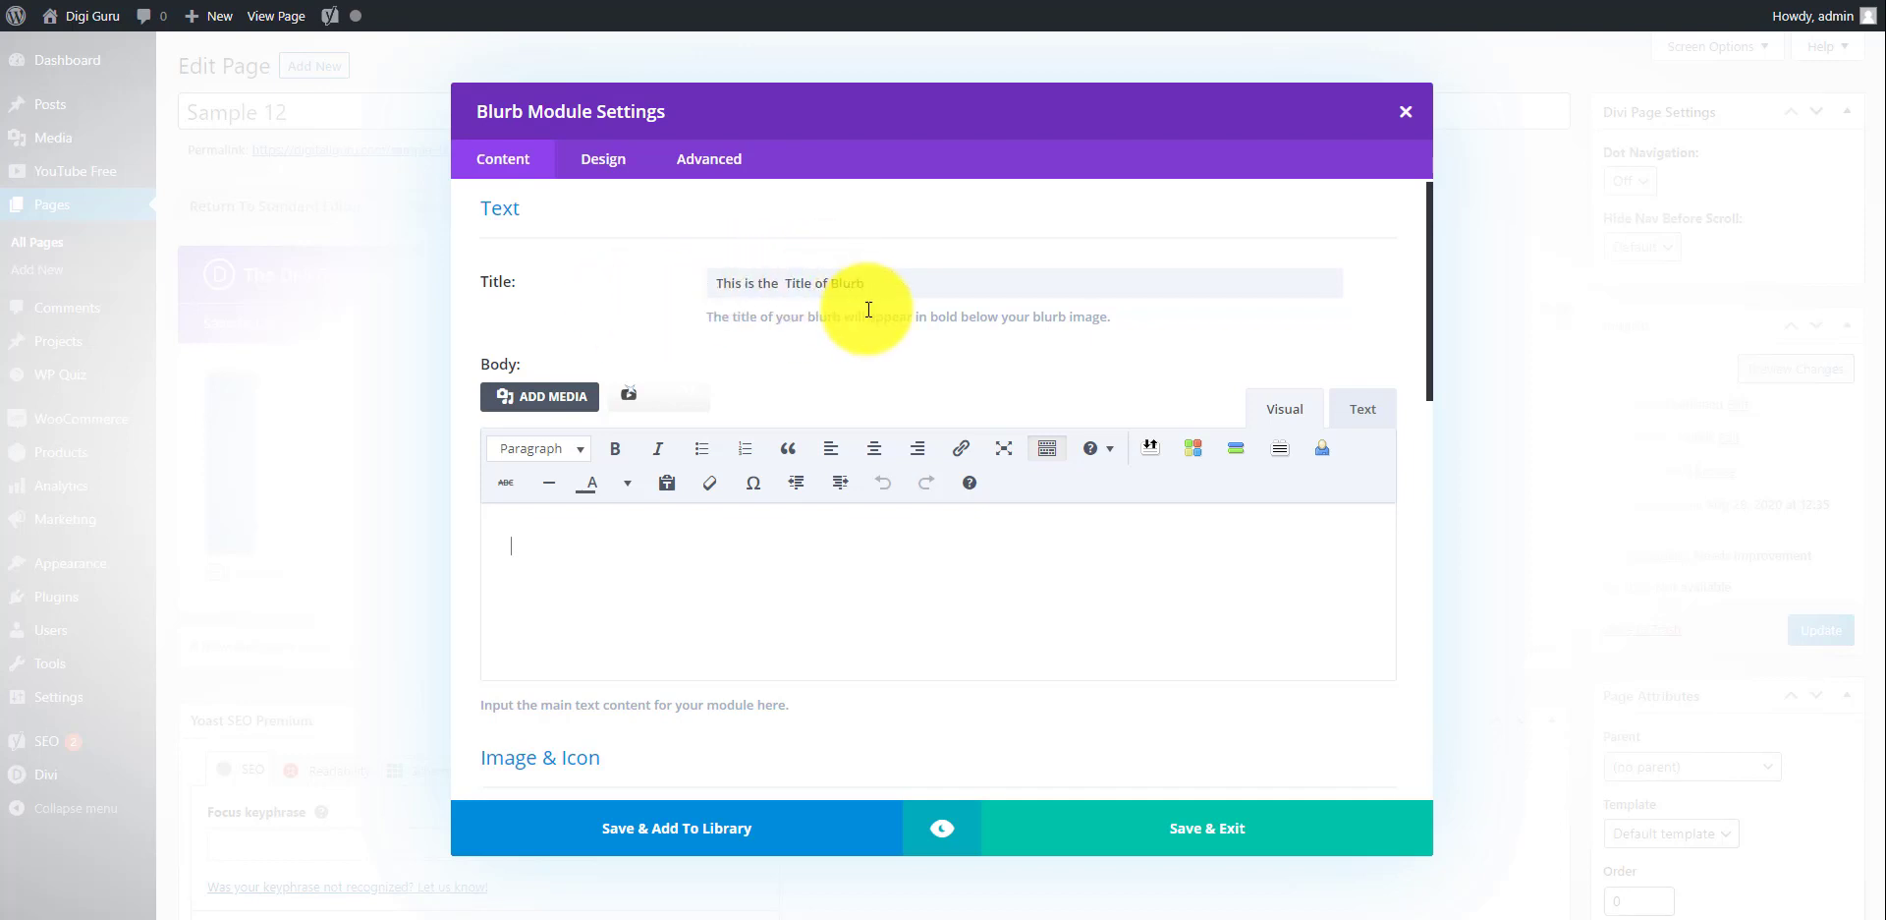
click(743, 642)
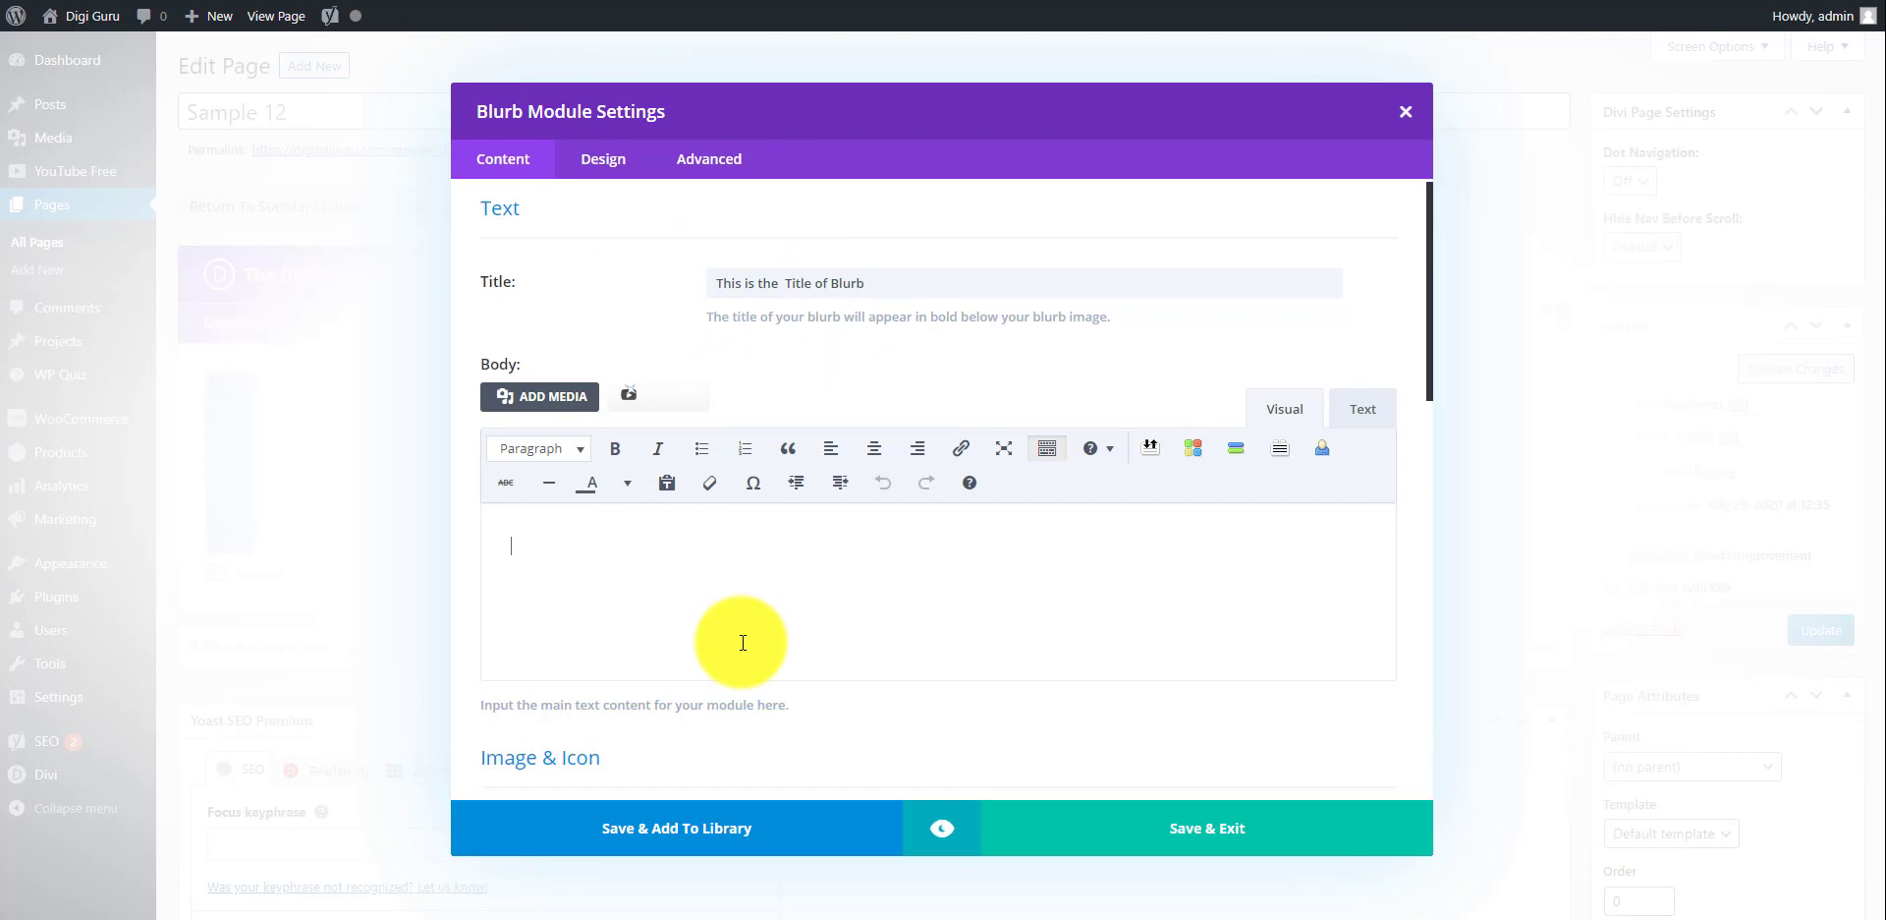
text(this is the sample text of blurb)
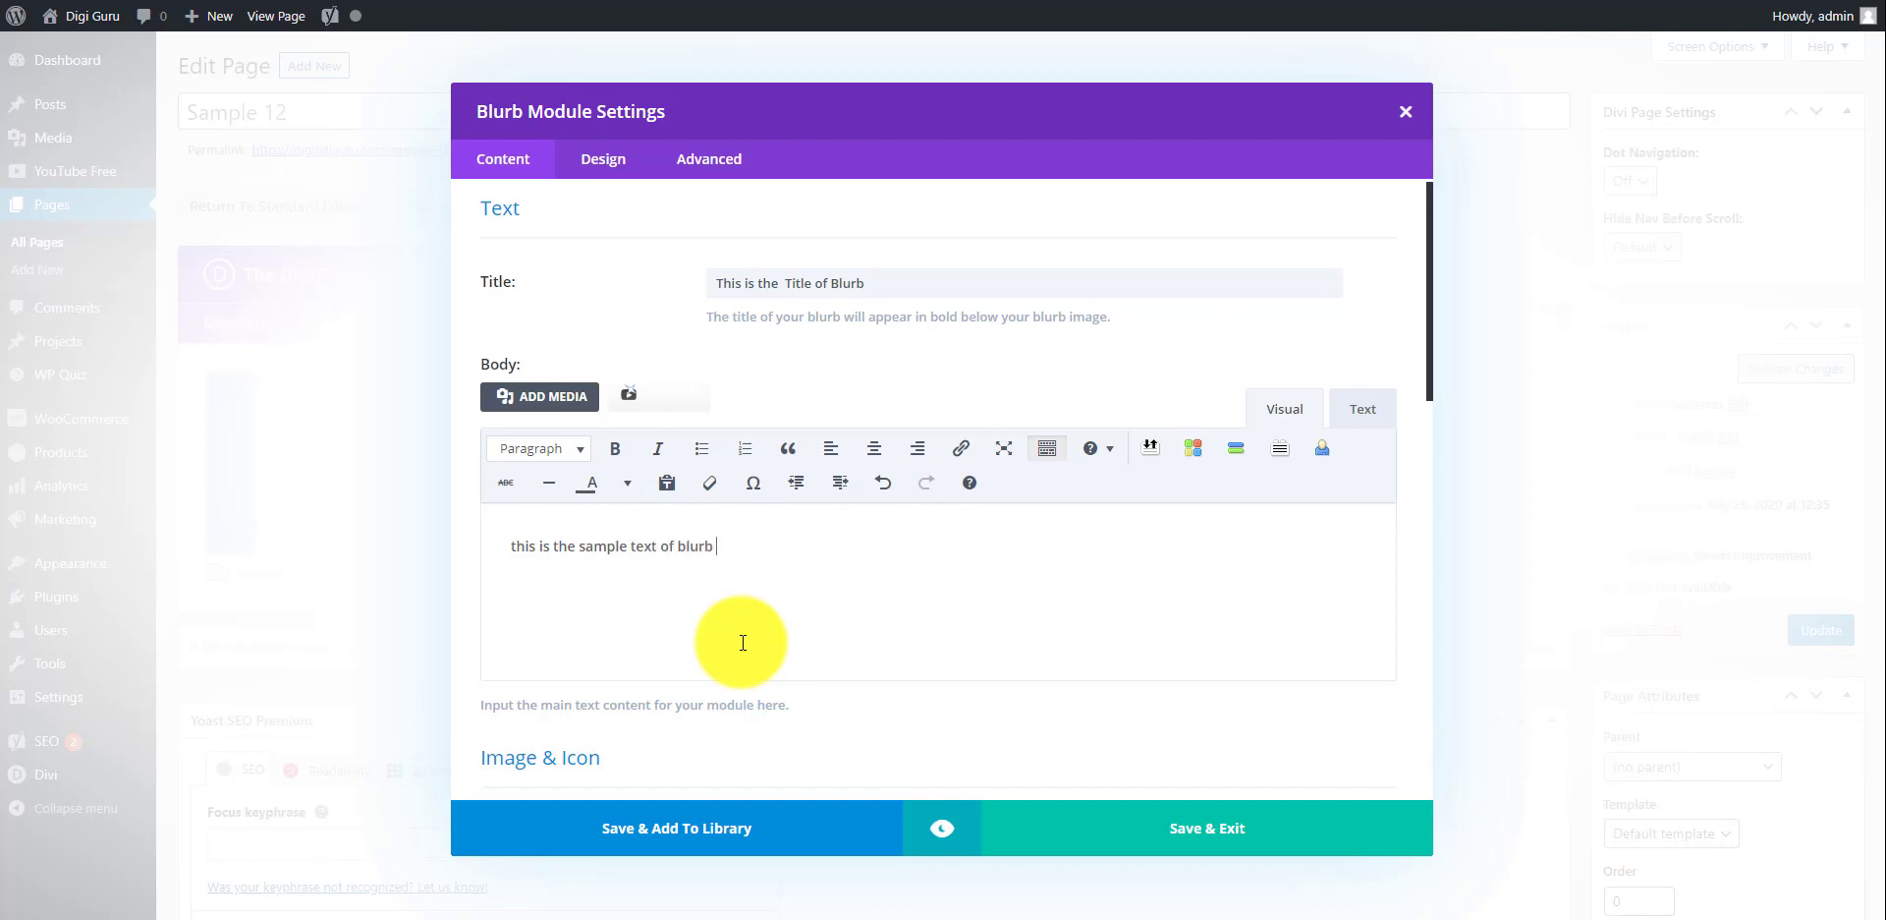
Duplicate the body sentence so it appears twice per paragraph, and repeat that paragraph to make three in total.
key(ctrl+a)
key(ctrl+c)
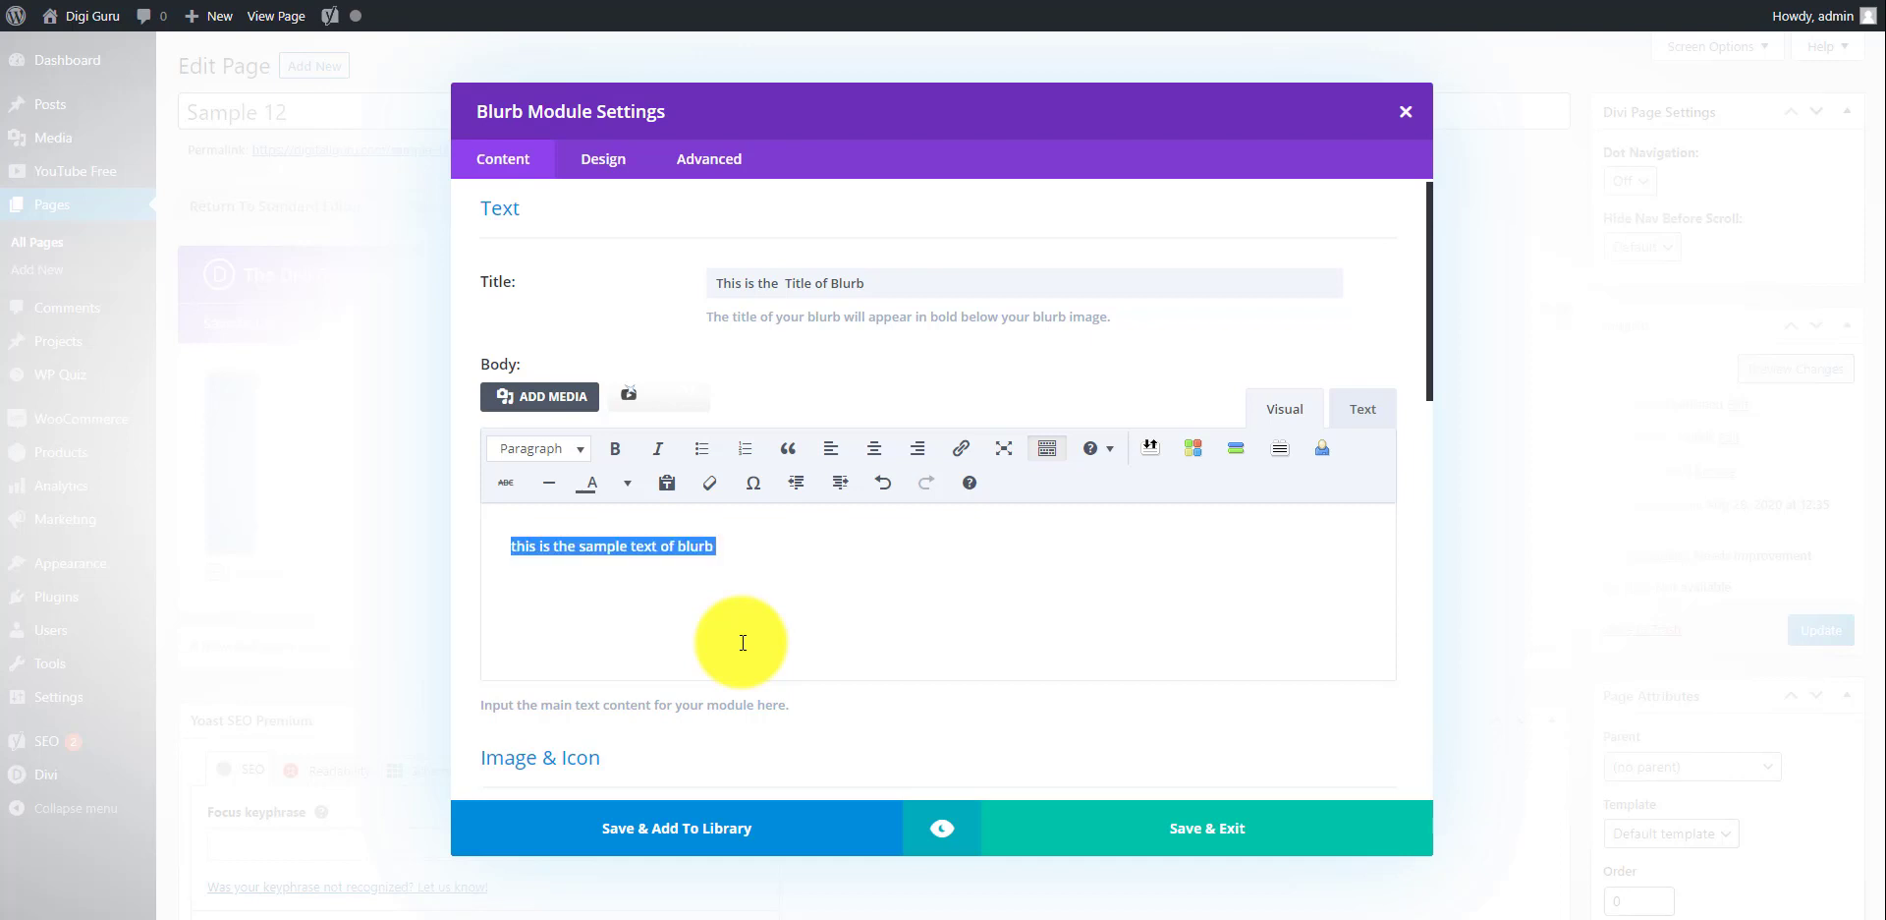
click(742, 642)
key(BackSpace)
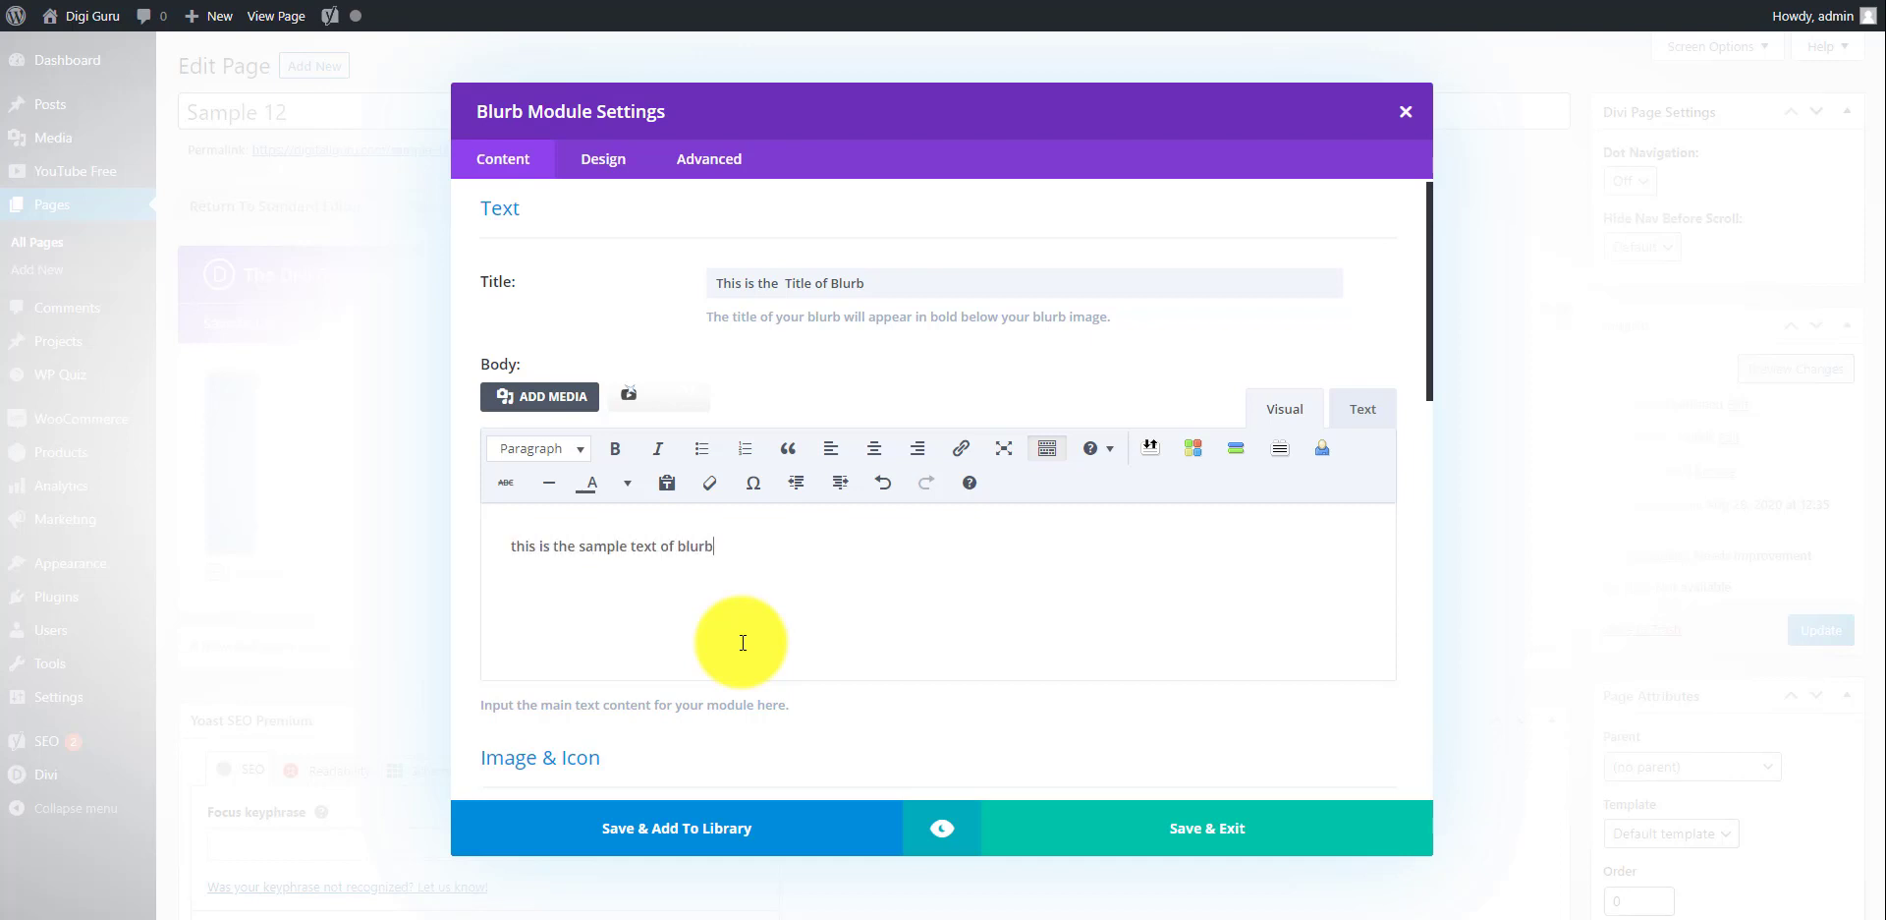
key(ctrl+v)
key(ctrl+a)
key(ctrl+c)
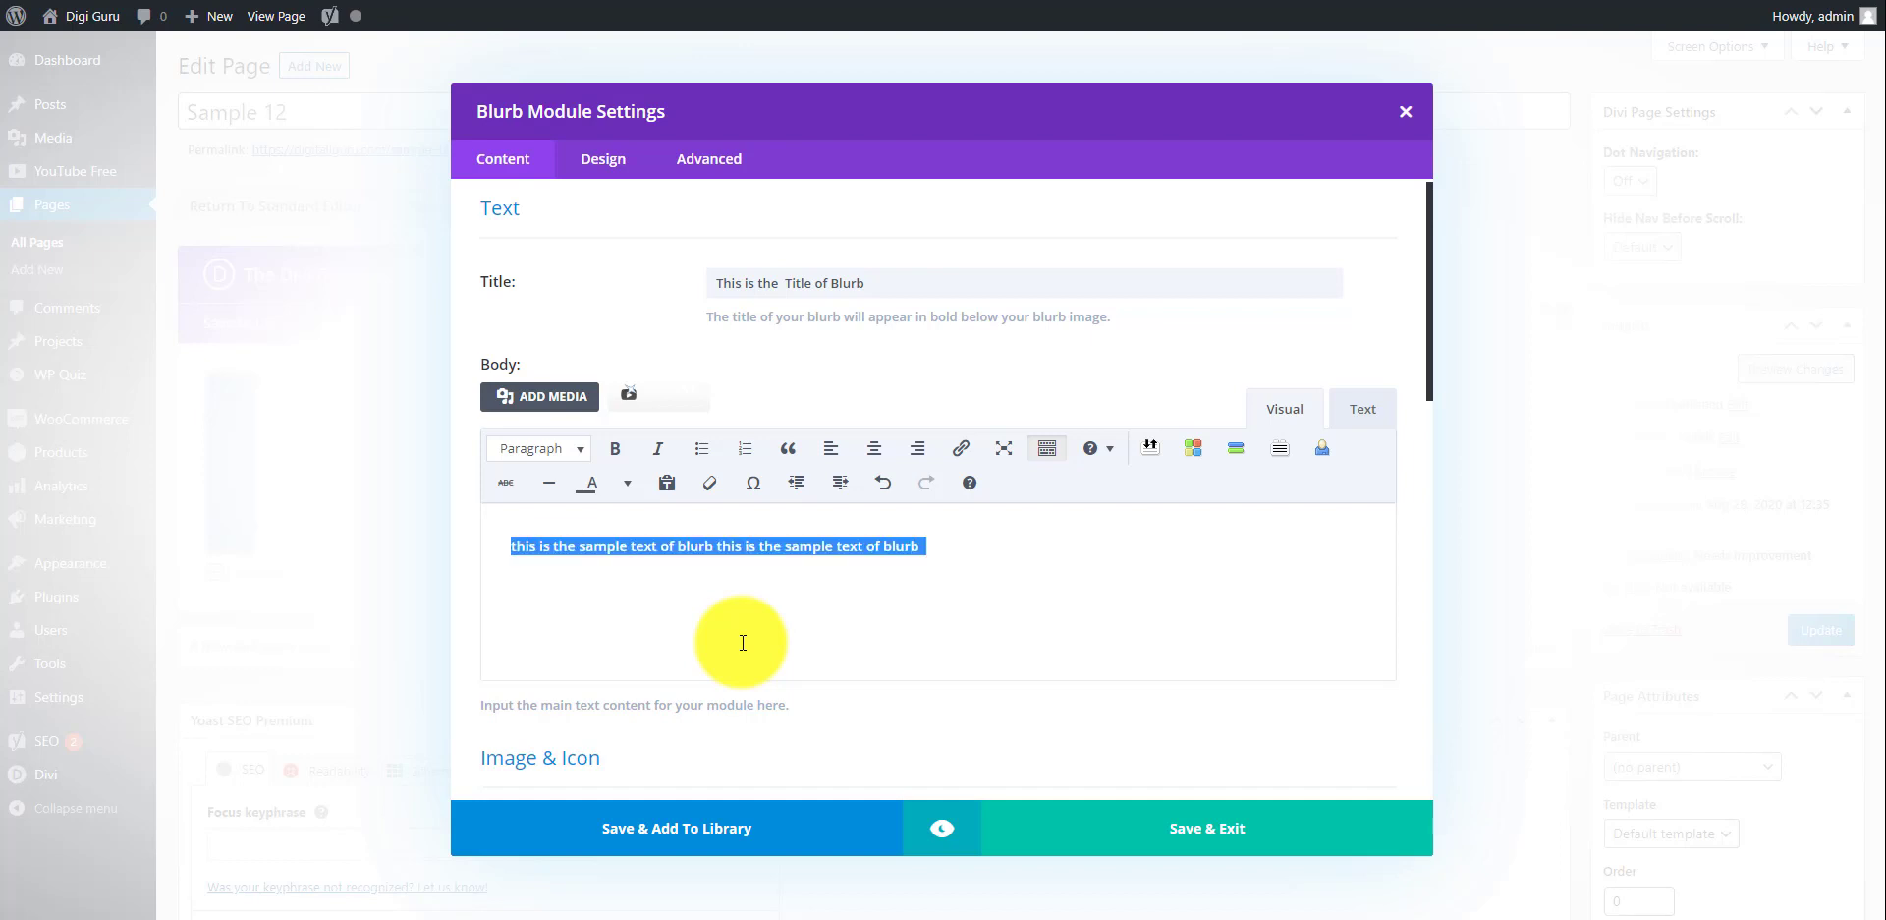
click(743, 643)
key(Return)
key(ctrl+v)
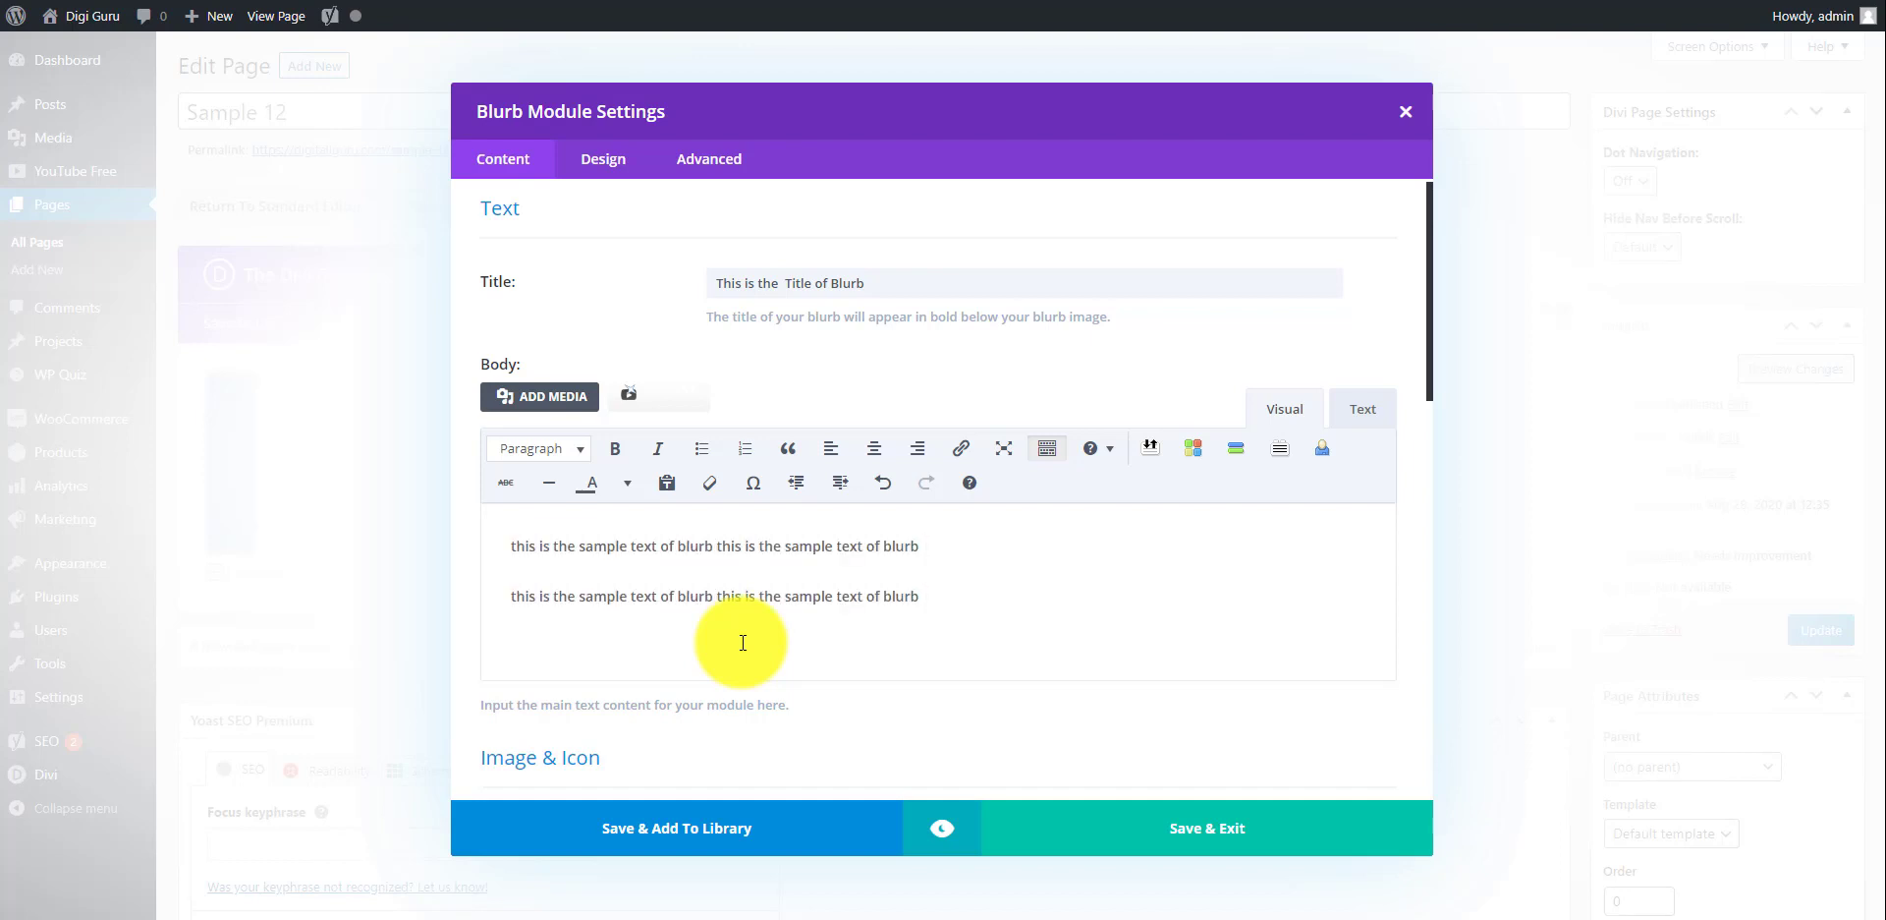
key(Return)
key(ctrl+v)
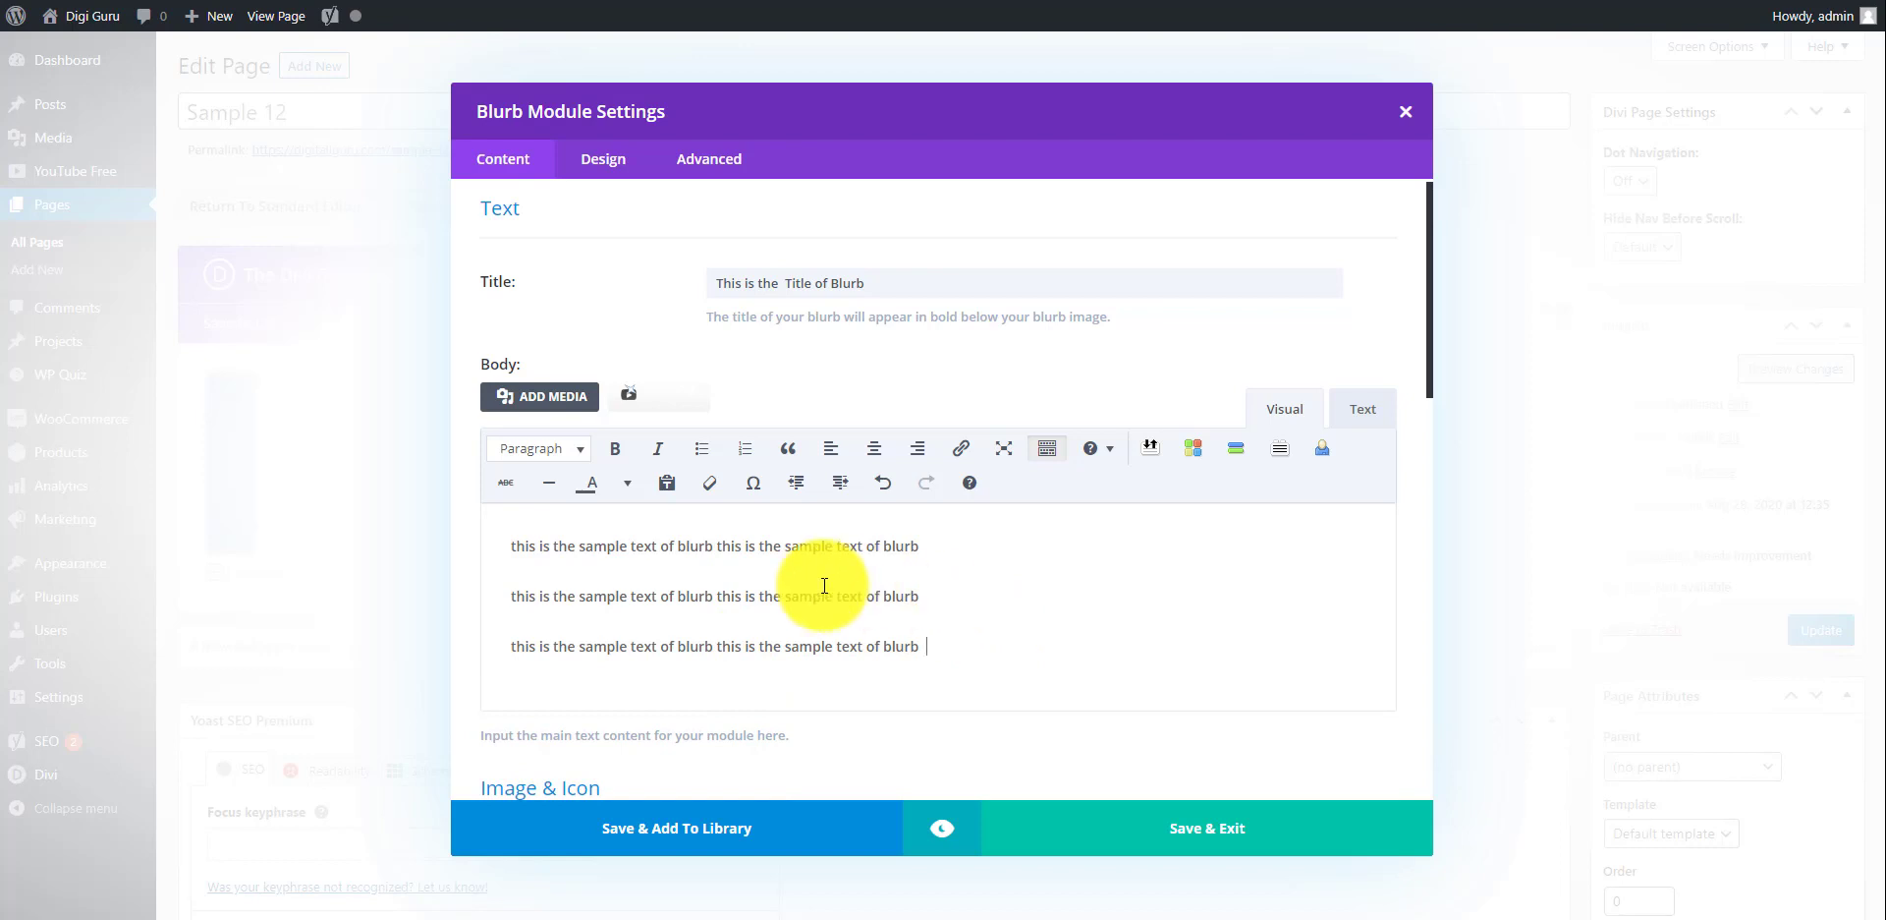
Center-align all three paragraphs of the blurb's body text.
click(875, 450)
key(ctrl+a)
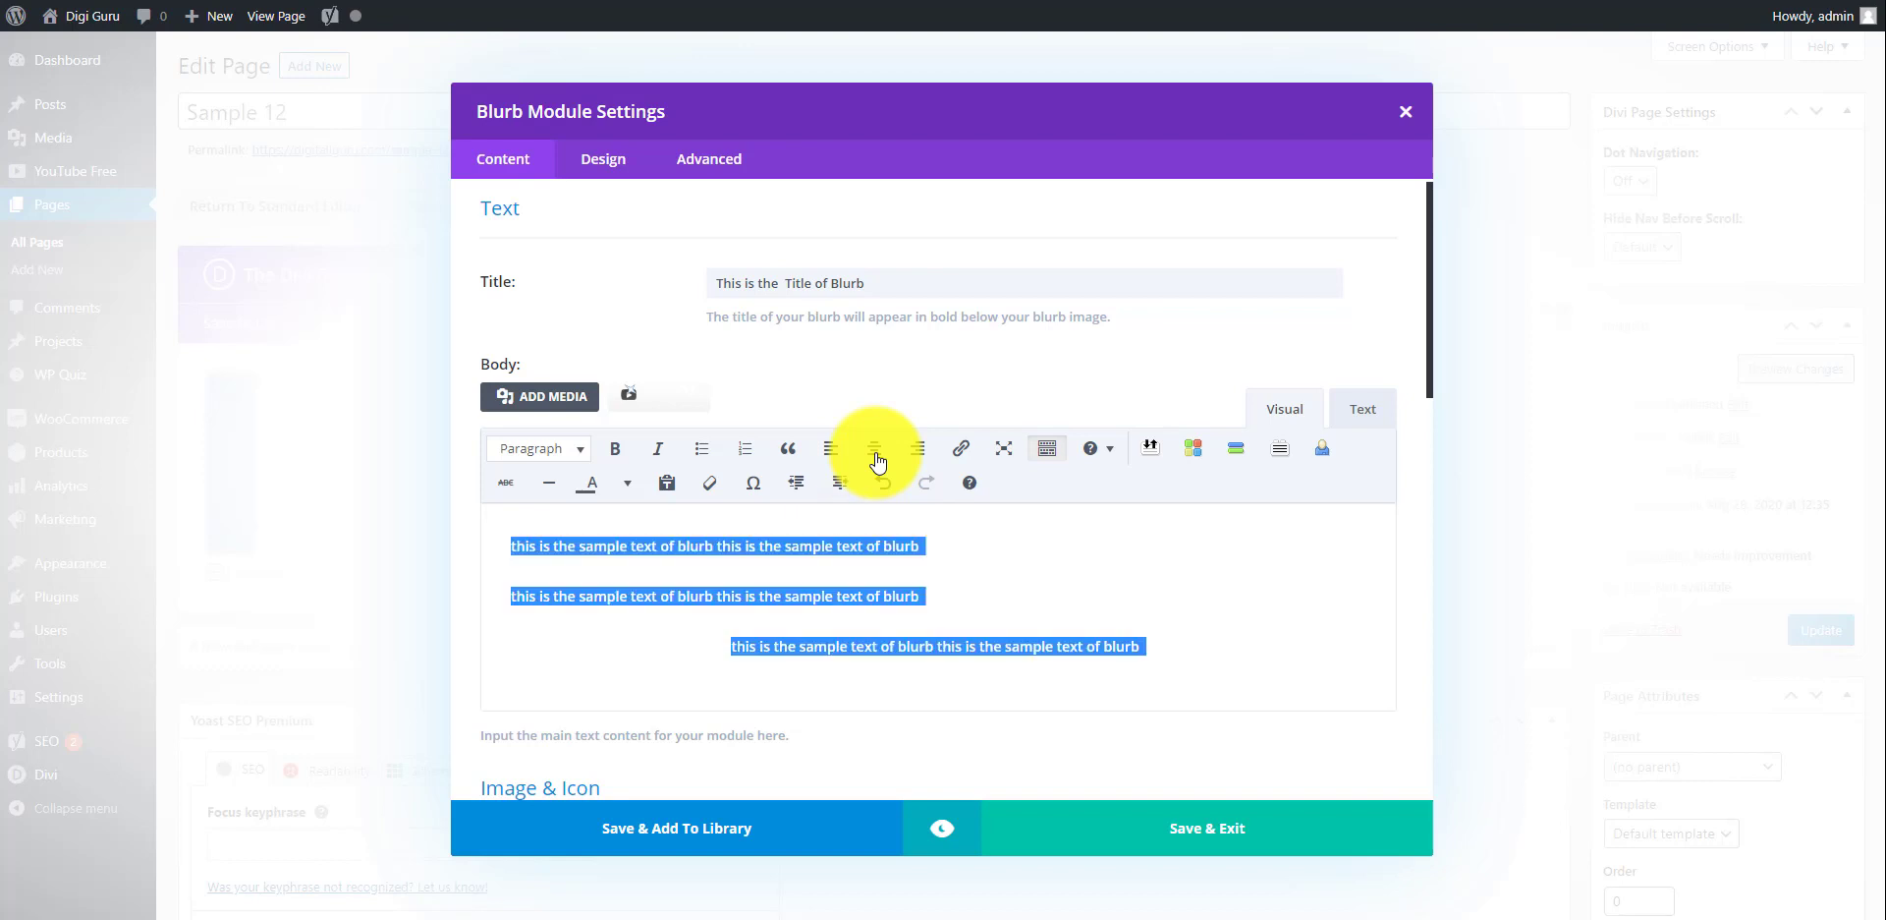
click(876, 458)
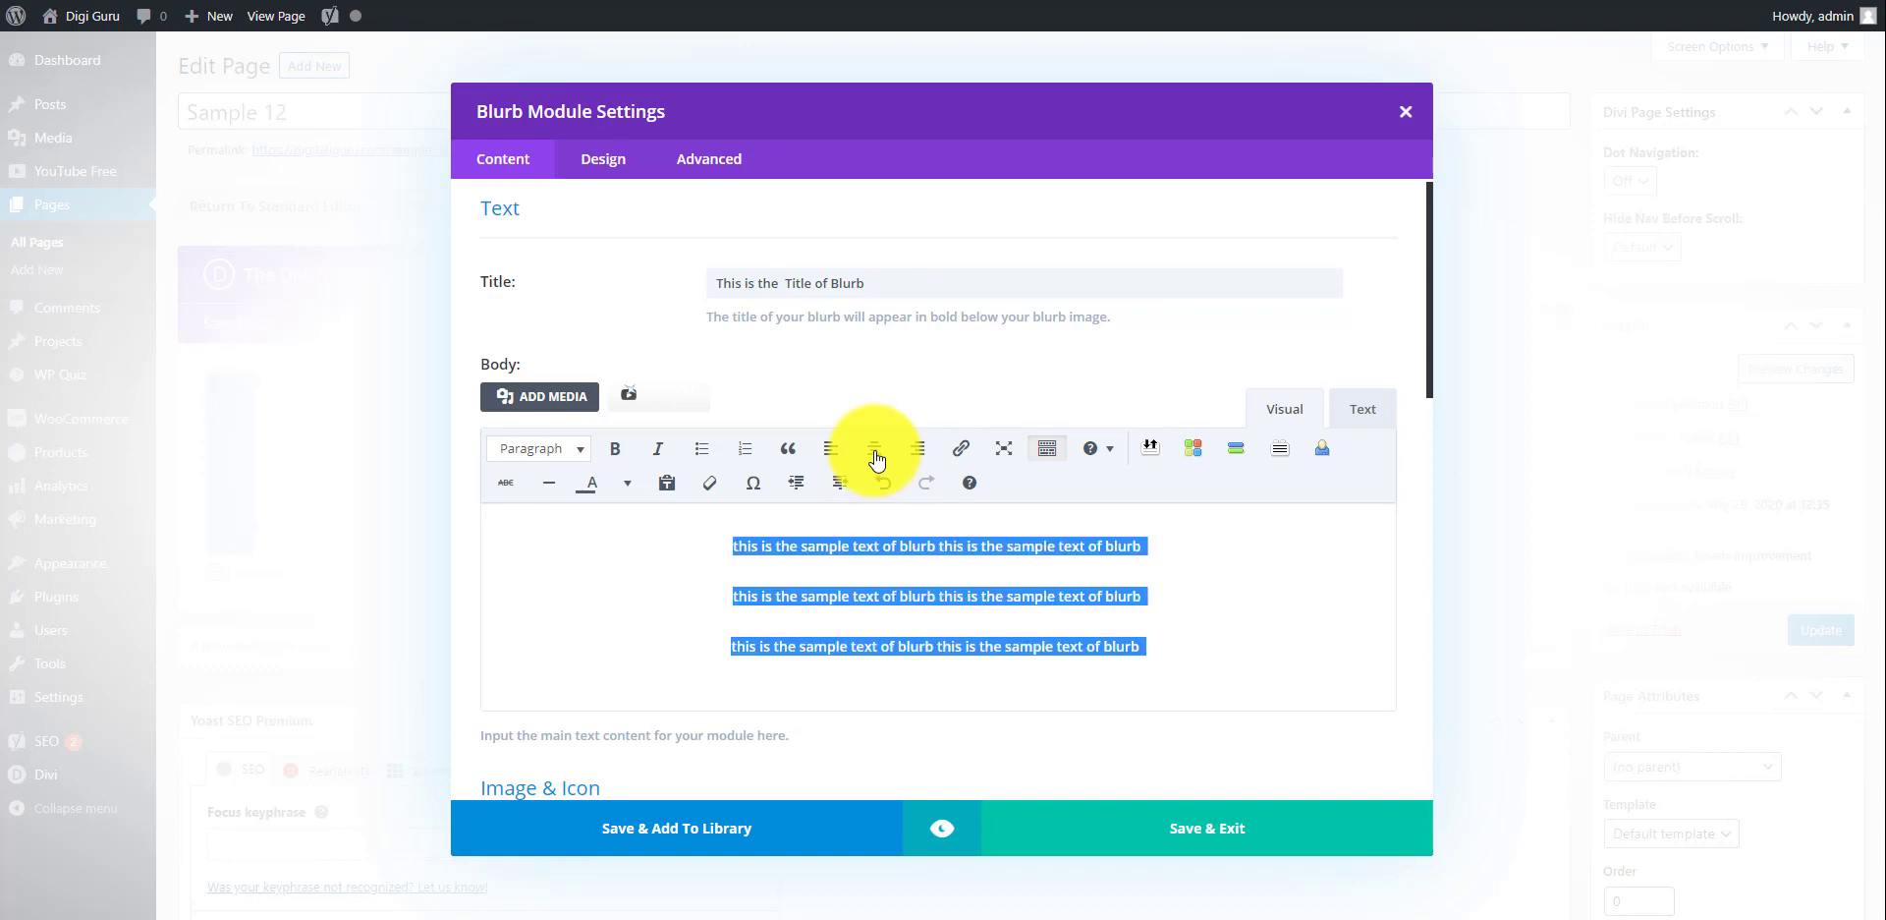
click(1231, 641)
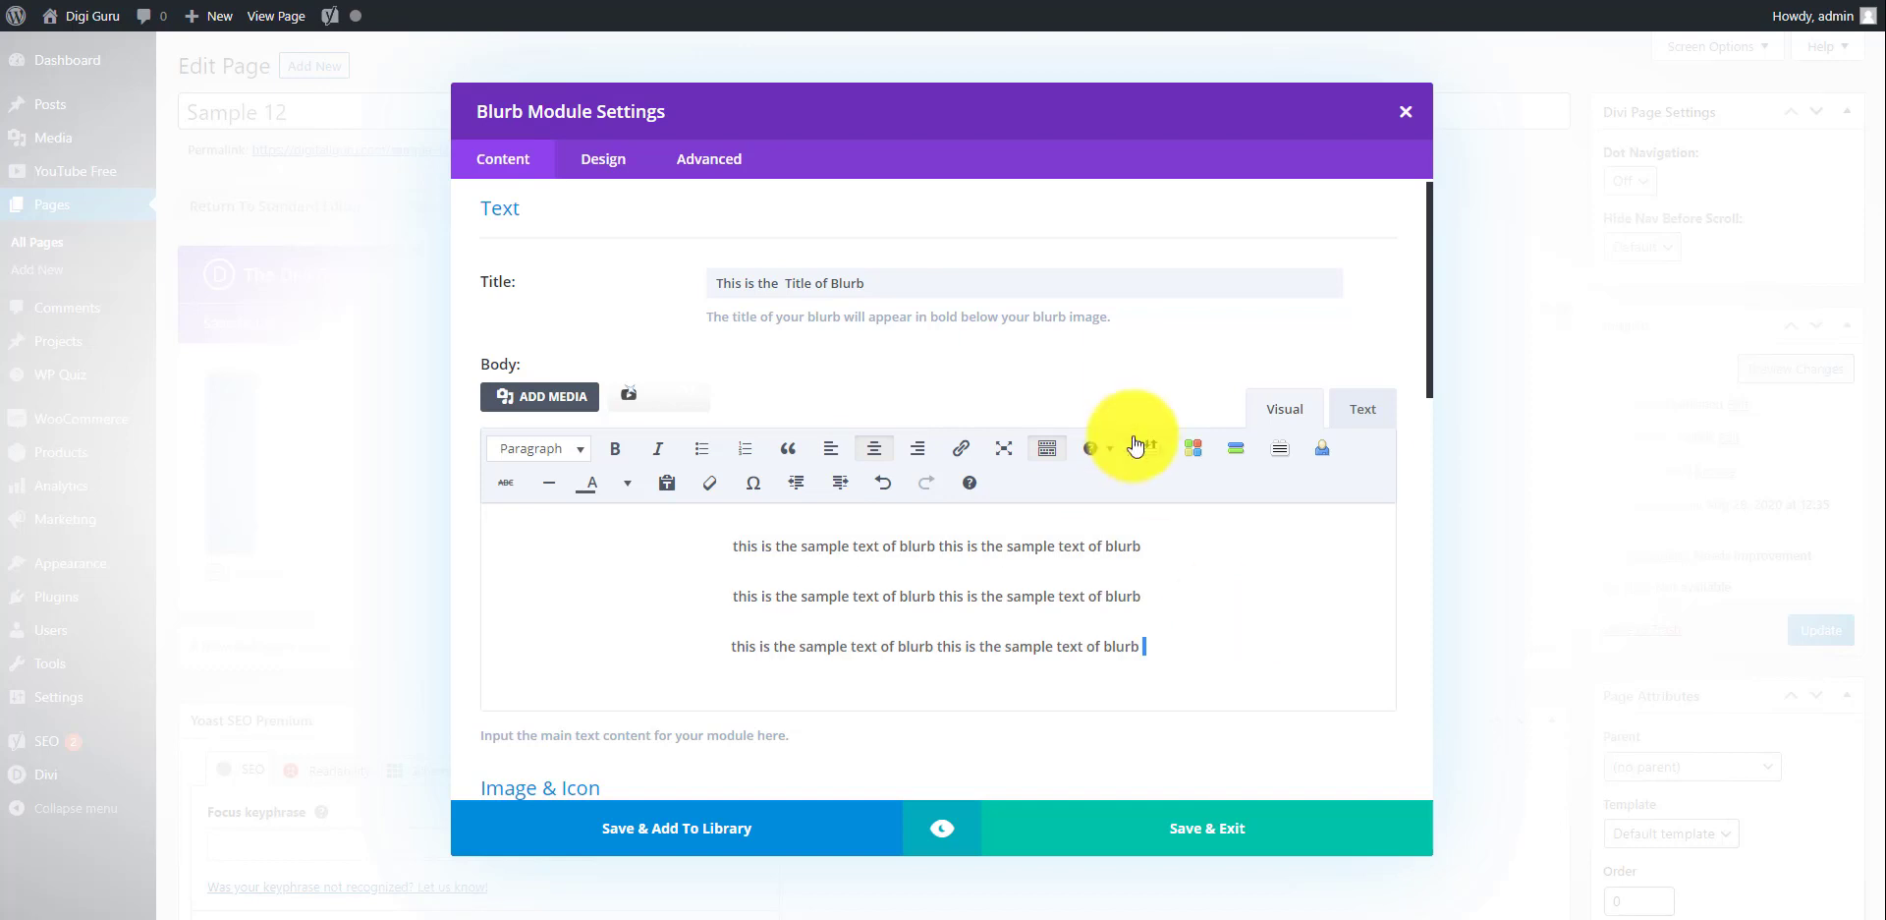
Enable the icon option for the blurb and choose the solid folder icon with an upload arrow.
scroll(1199, 376, down, 3)
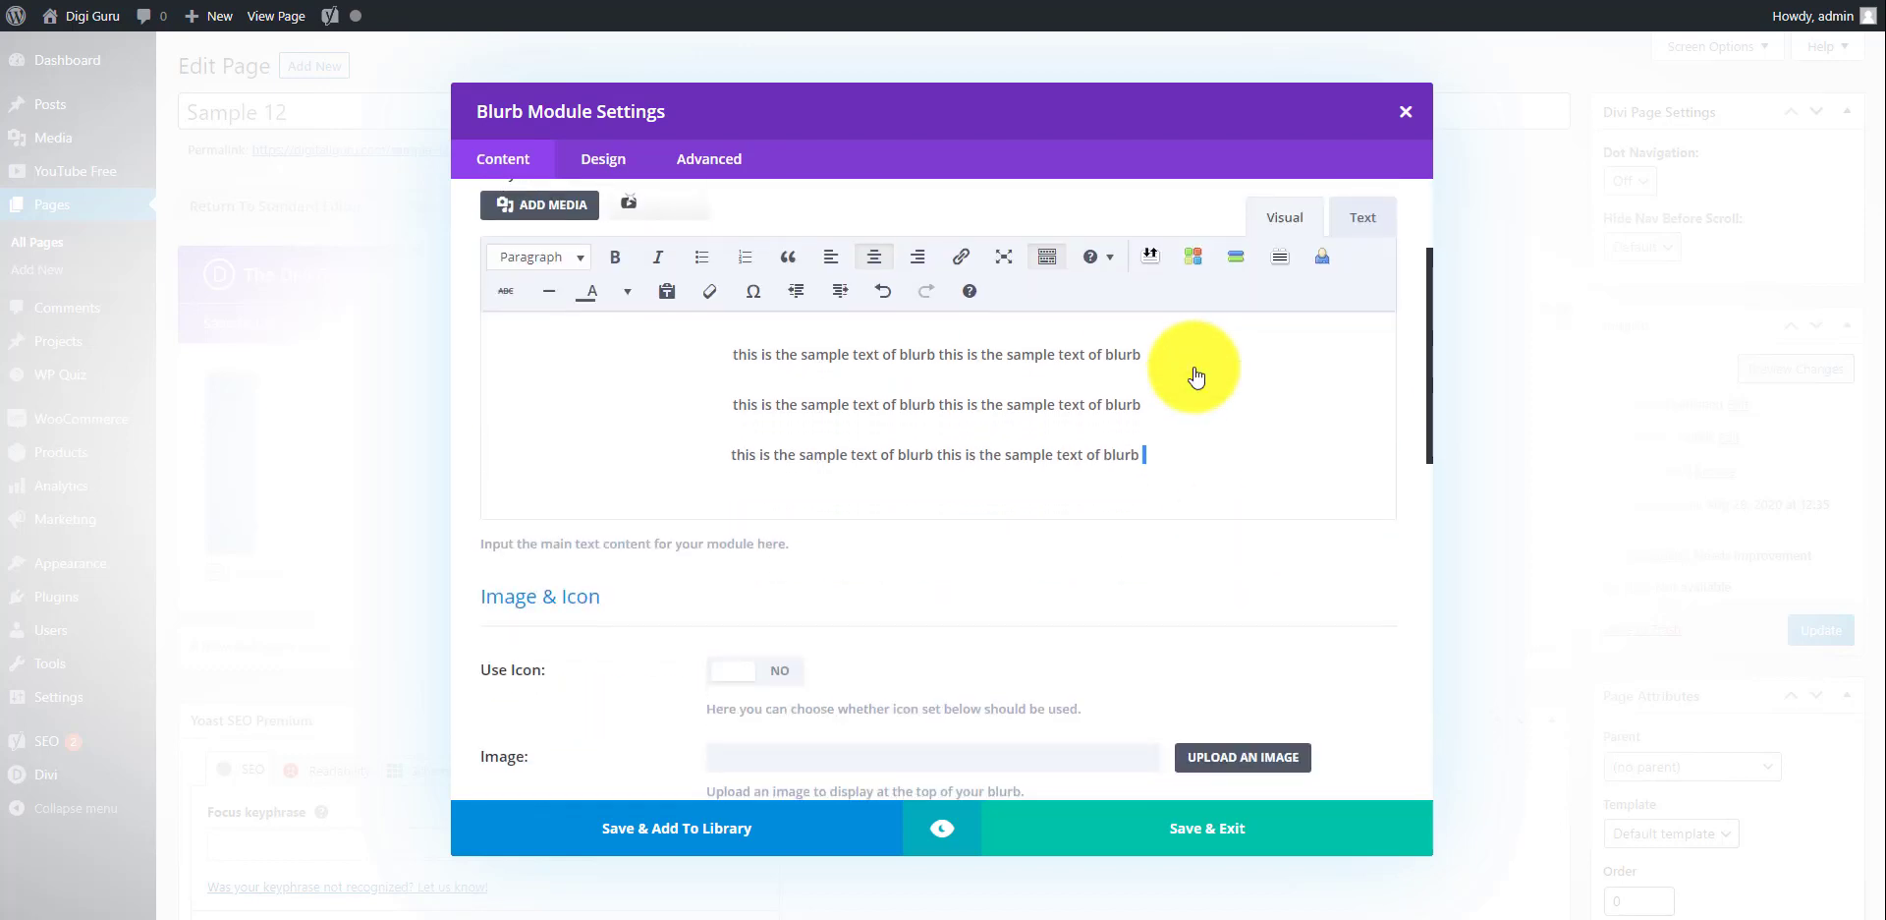
scroll(1196, 376, down, 3)
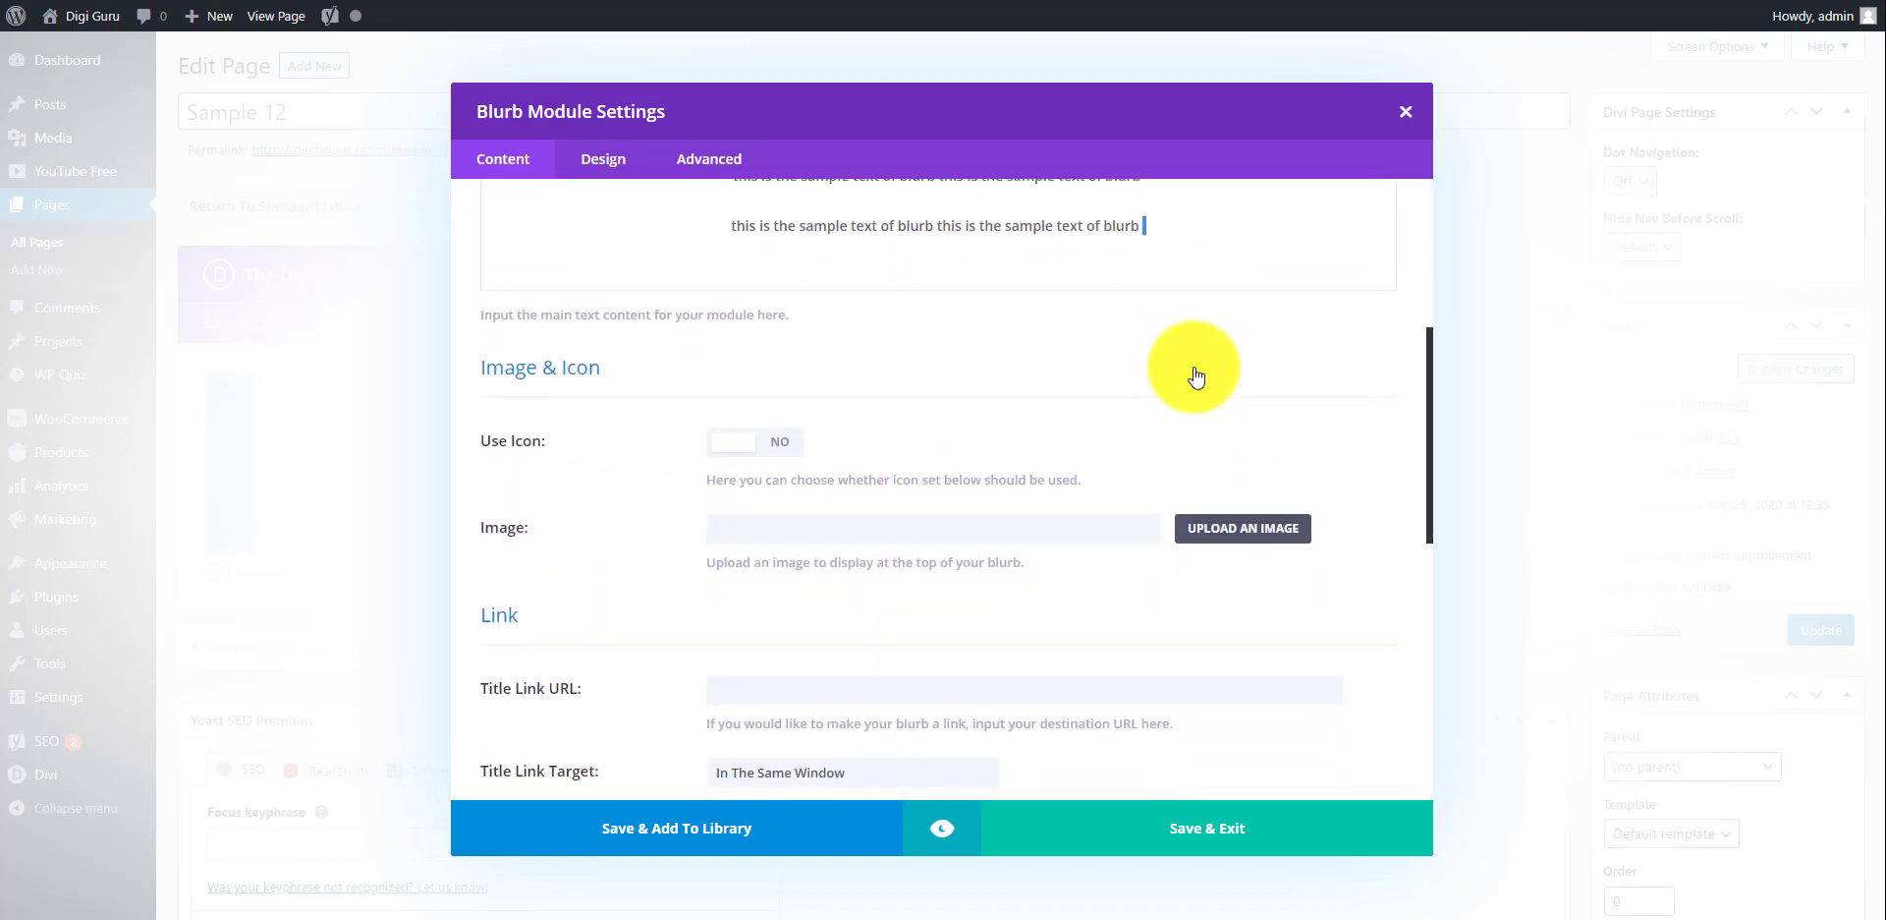
scroll(1196, 376, down, 1)
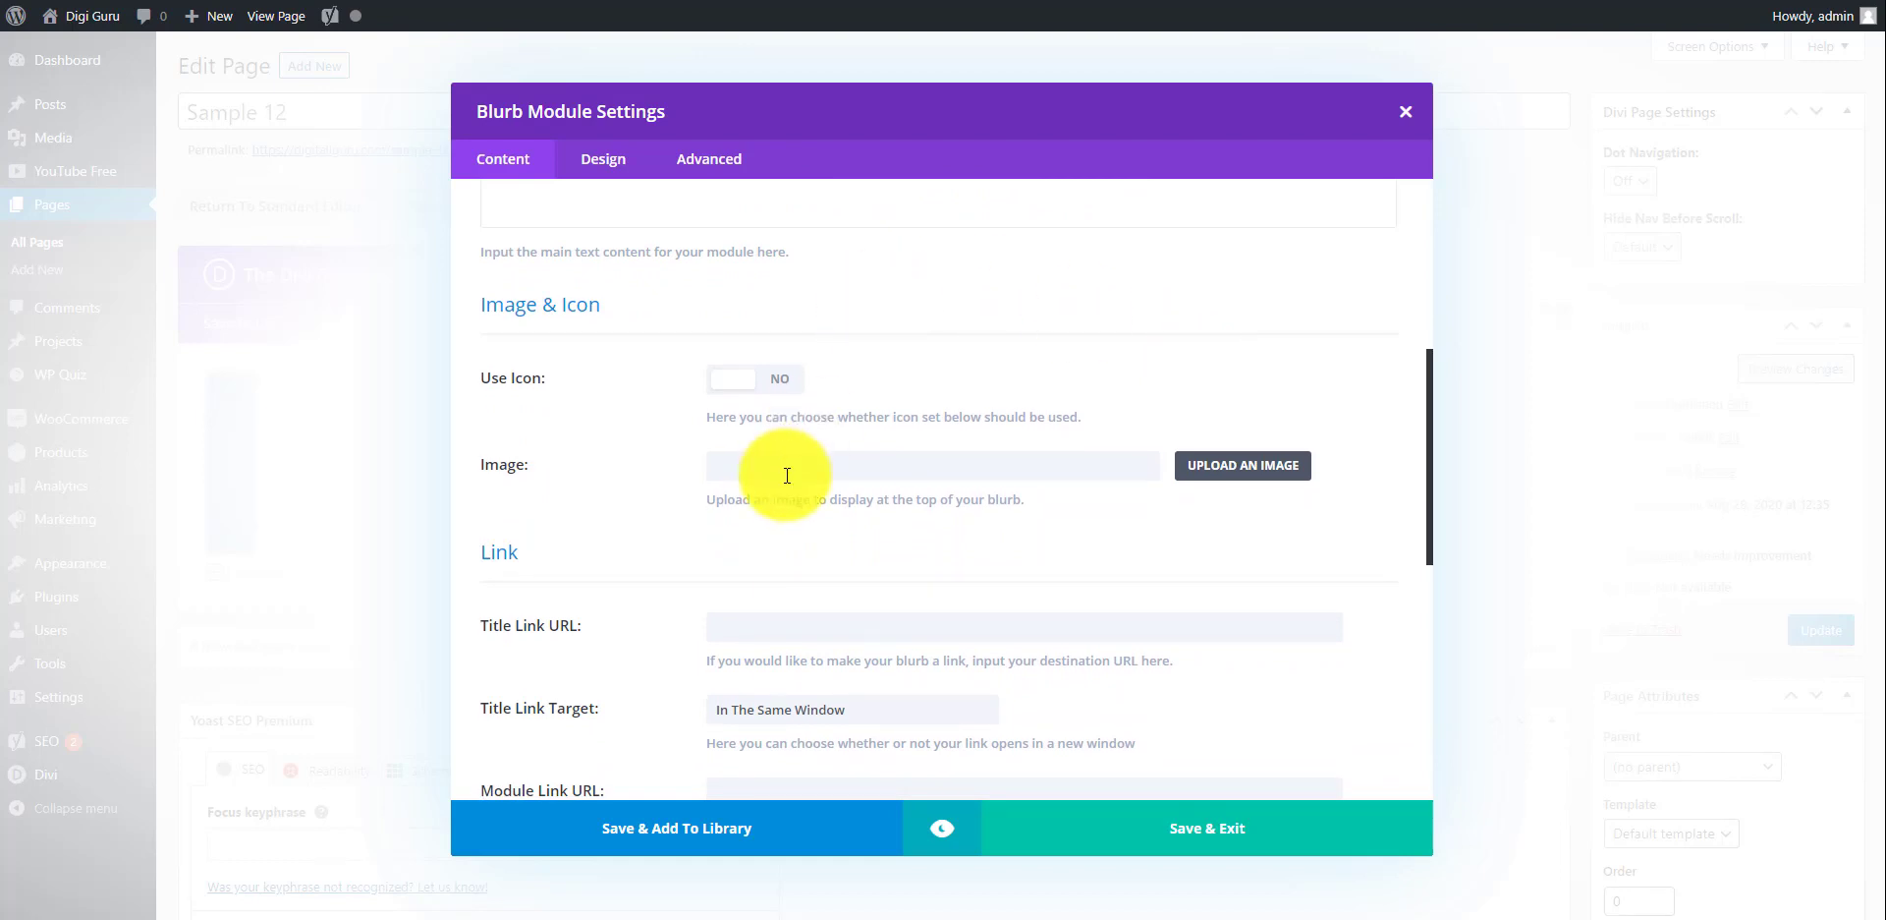
click(783, 379)
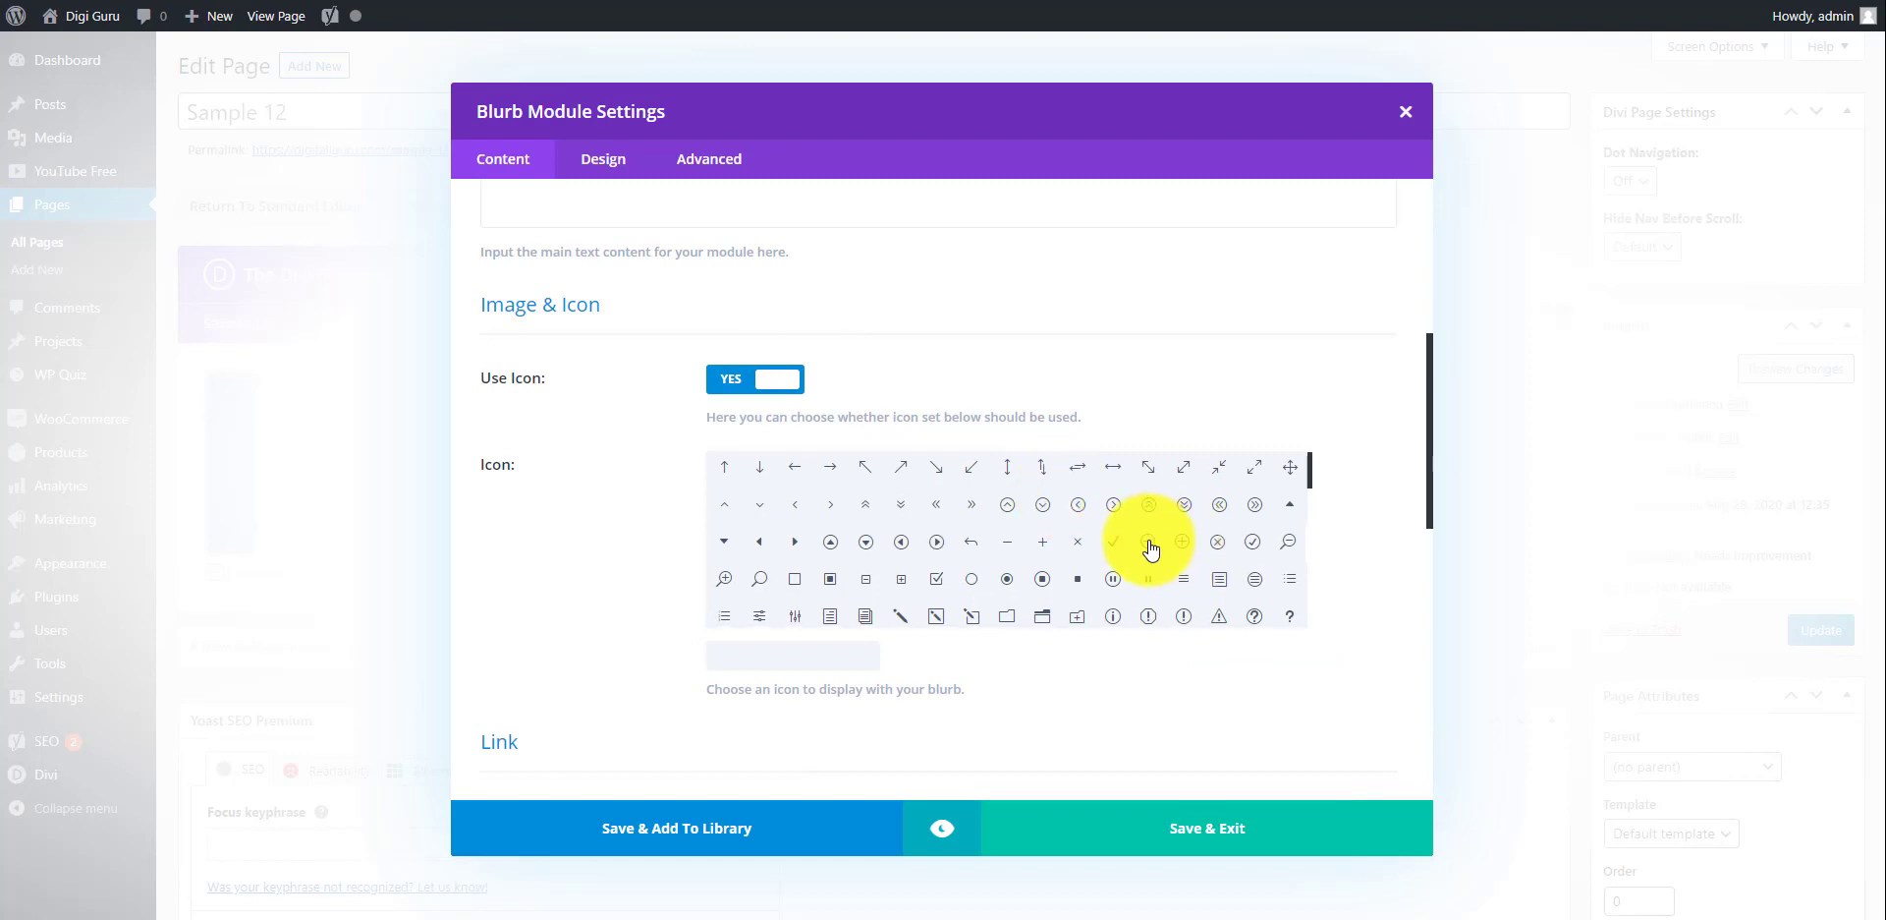
scroll(1151, 549, down, 5)
scroll(1151, 550, down, 4)
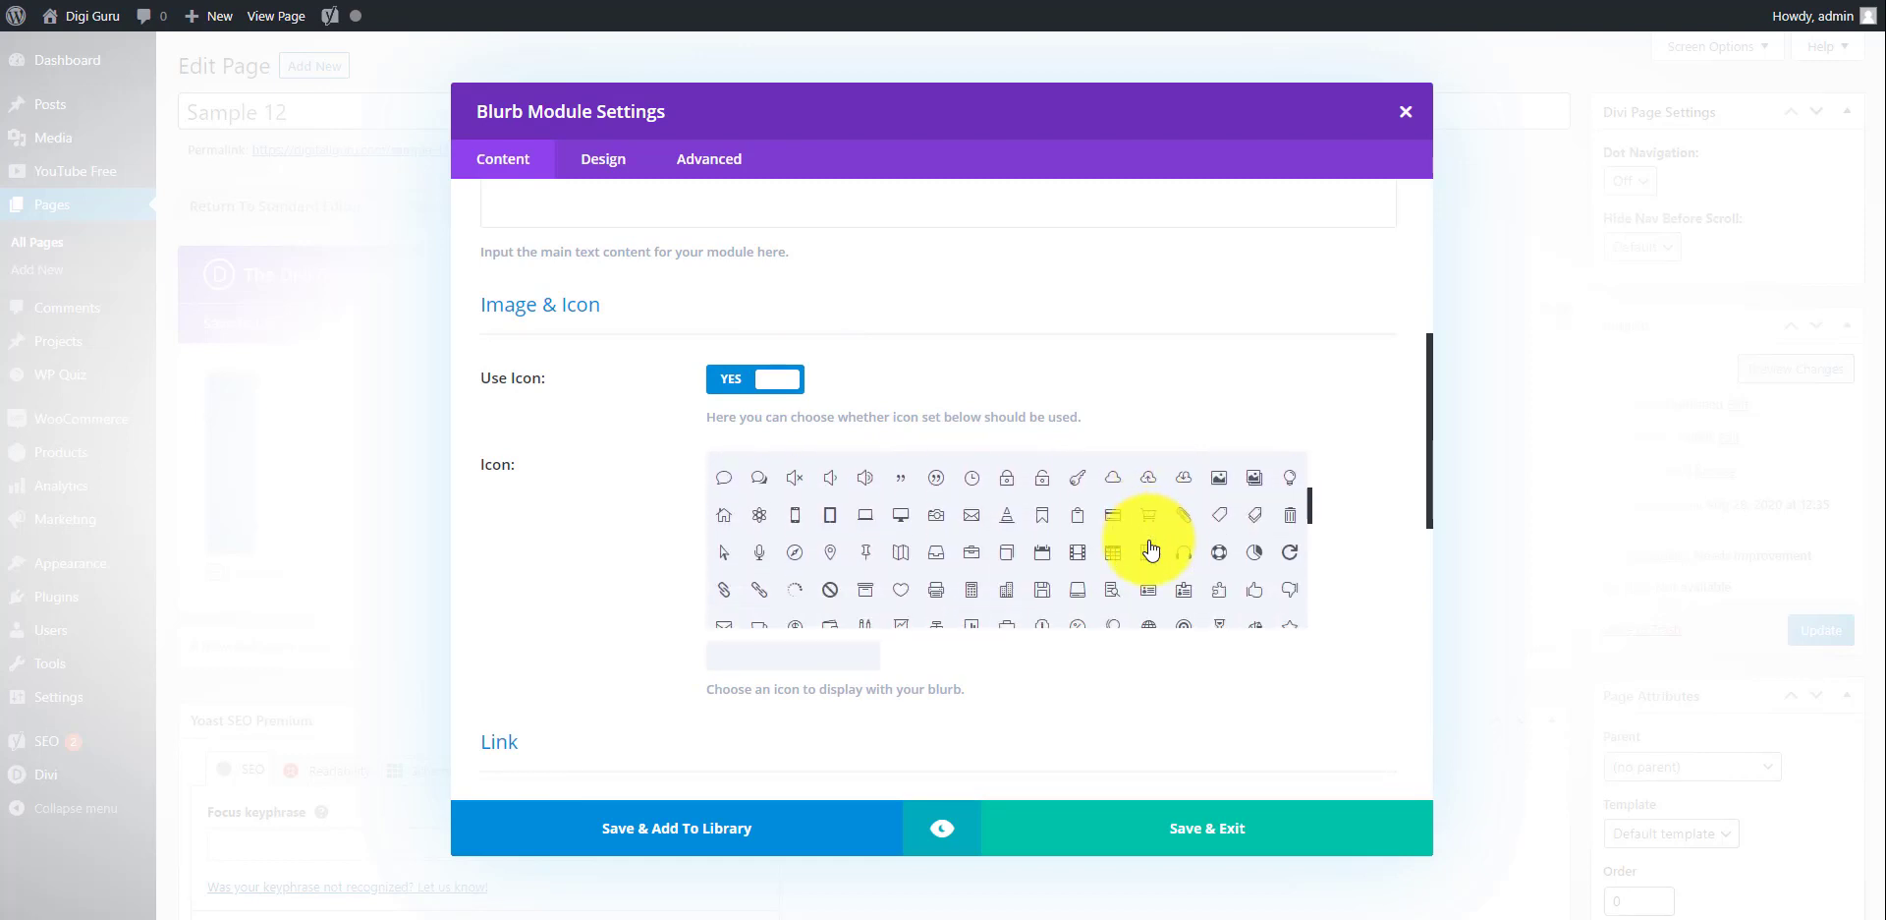
scroll(1151, 549, down, 3)
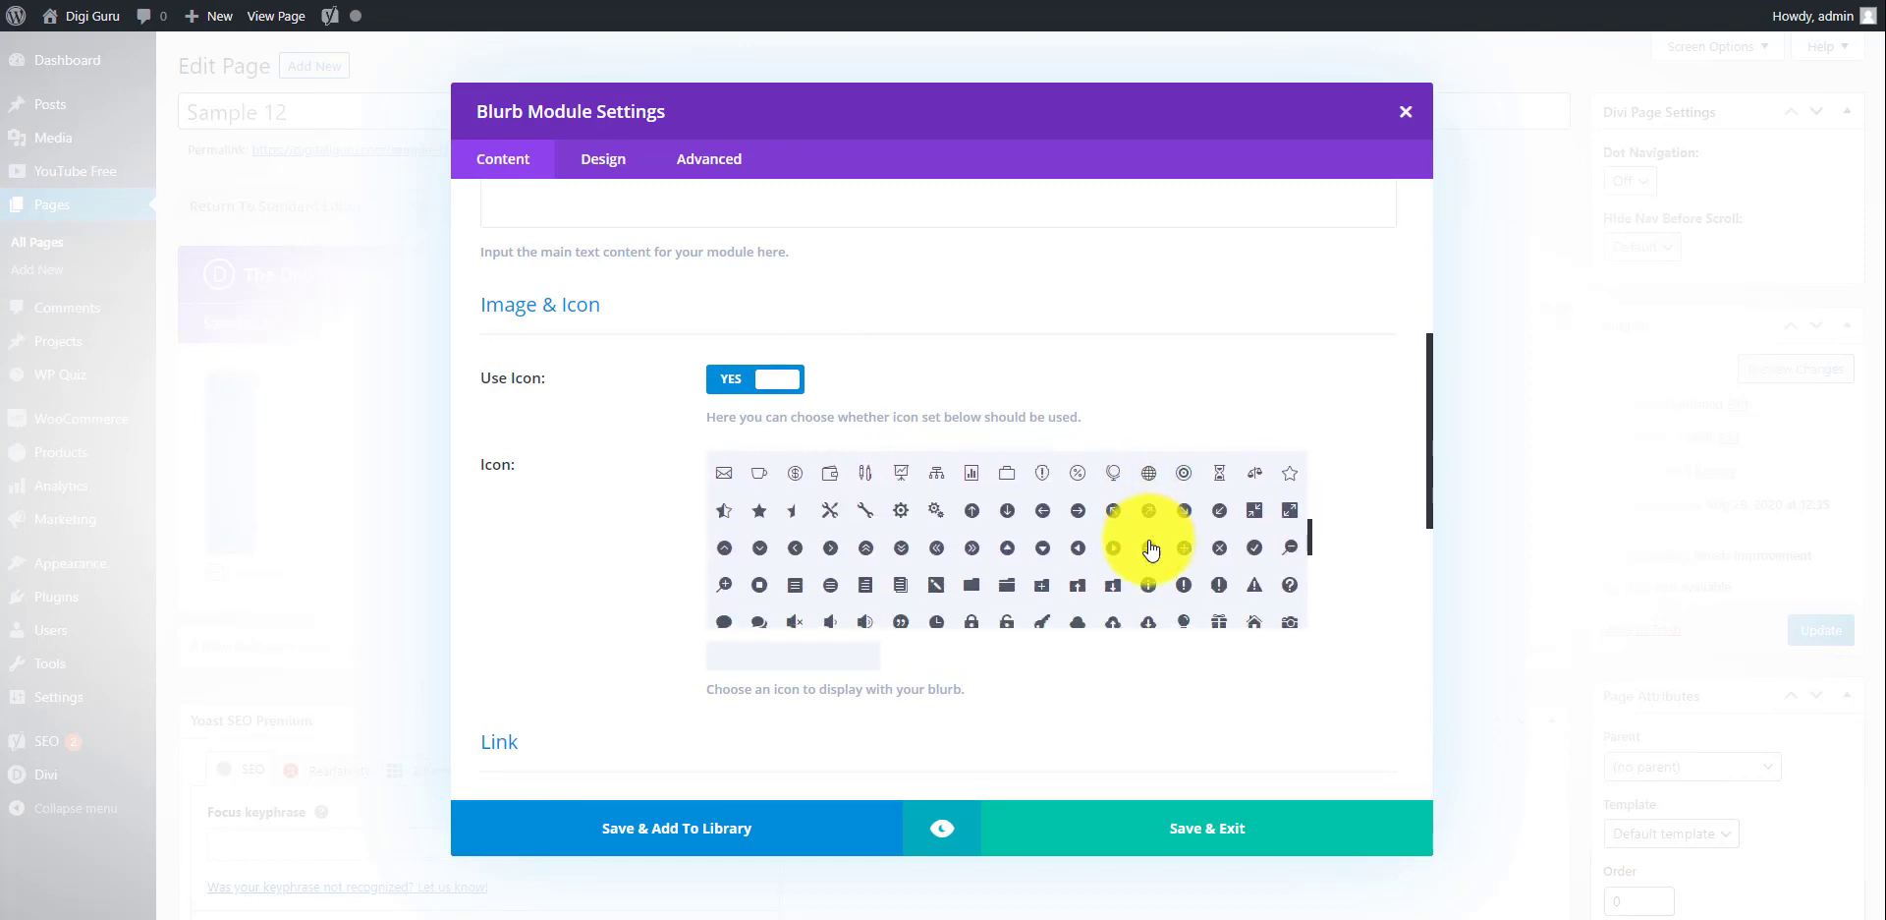
scroll(1151, 549, down, 3)
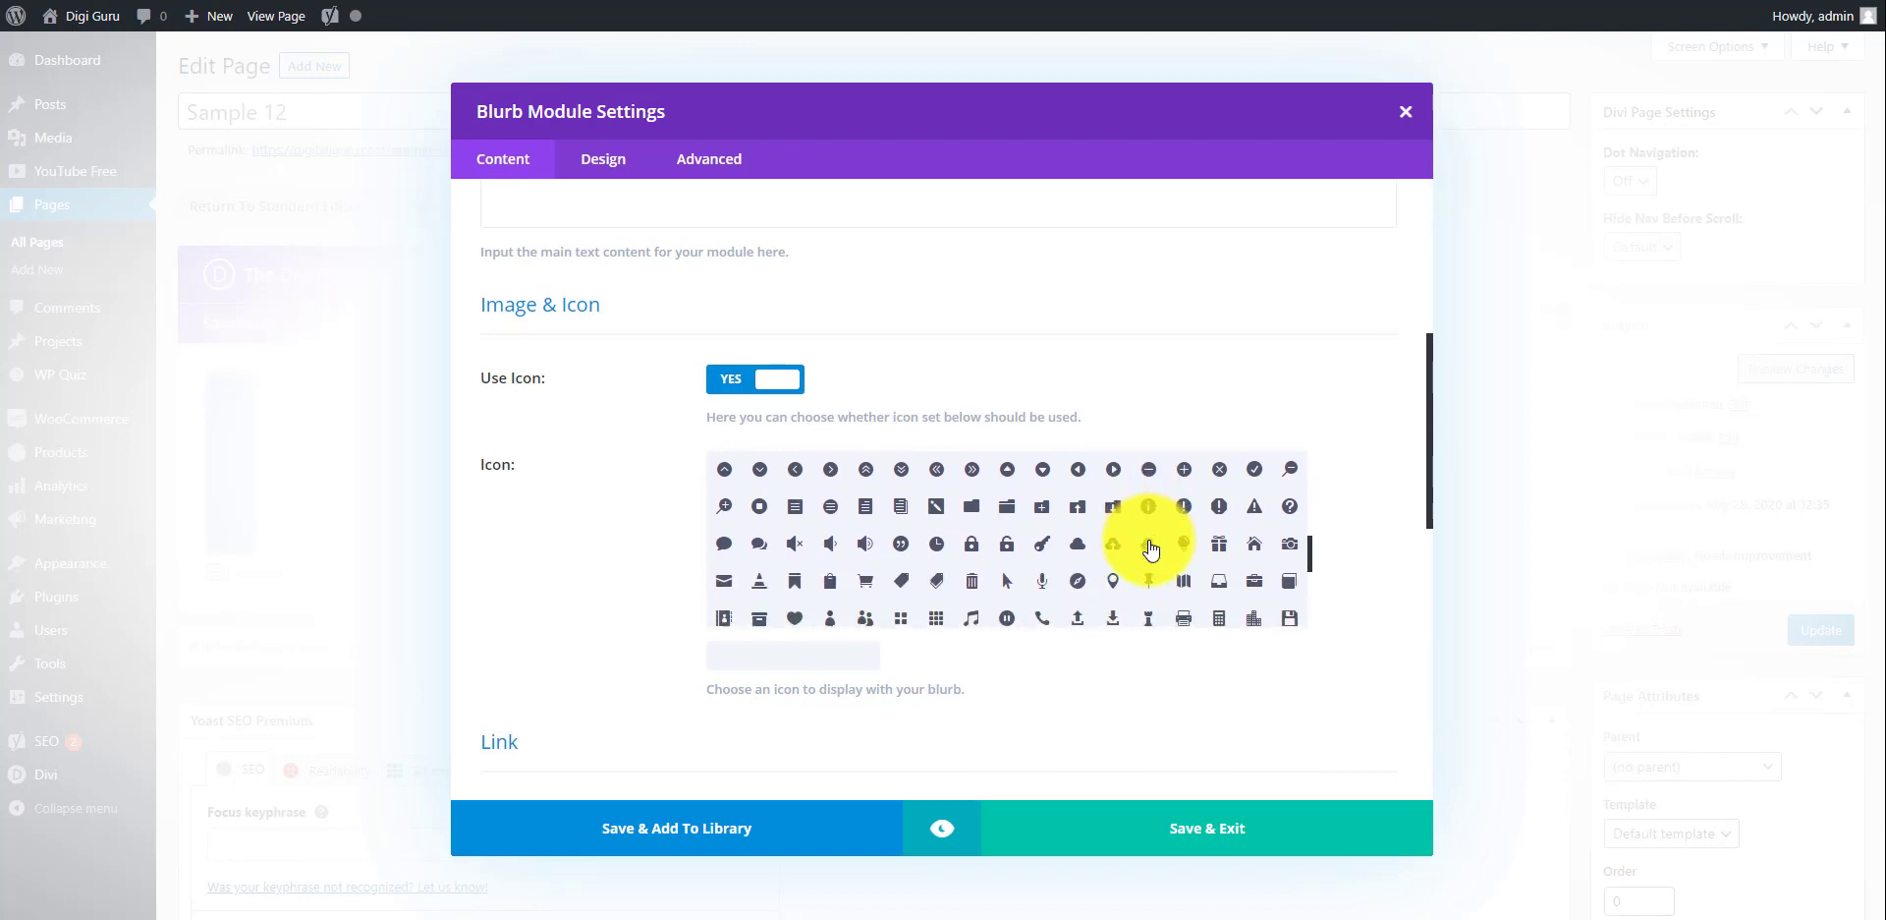
scroll(1151, 549, down, 6)
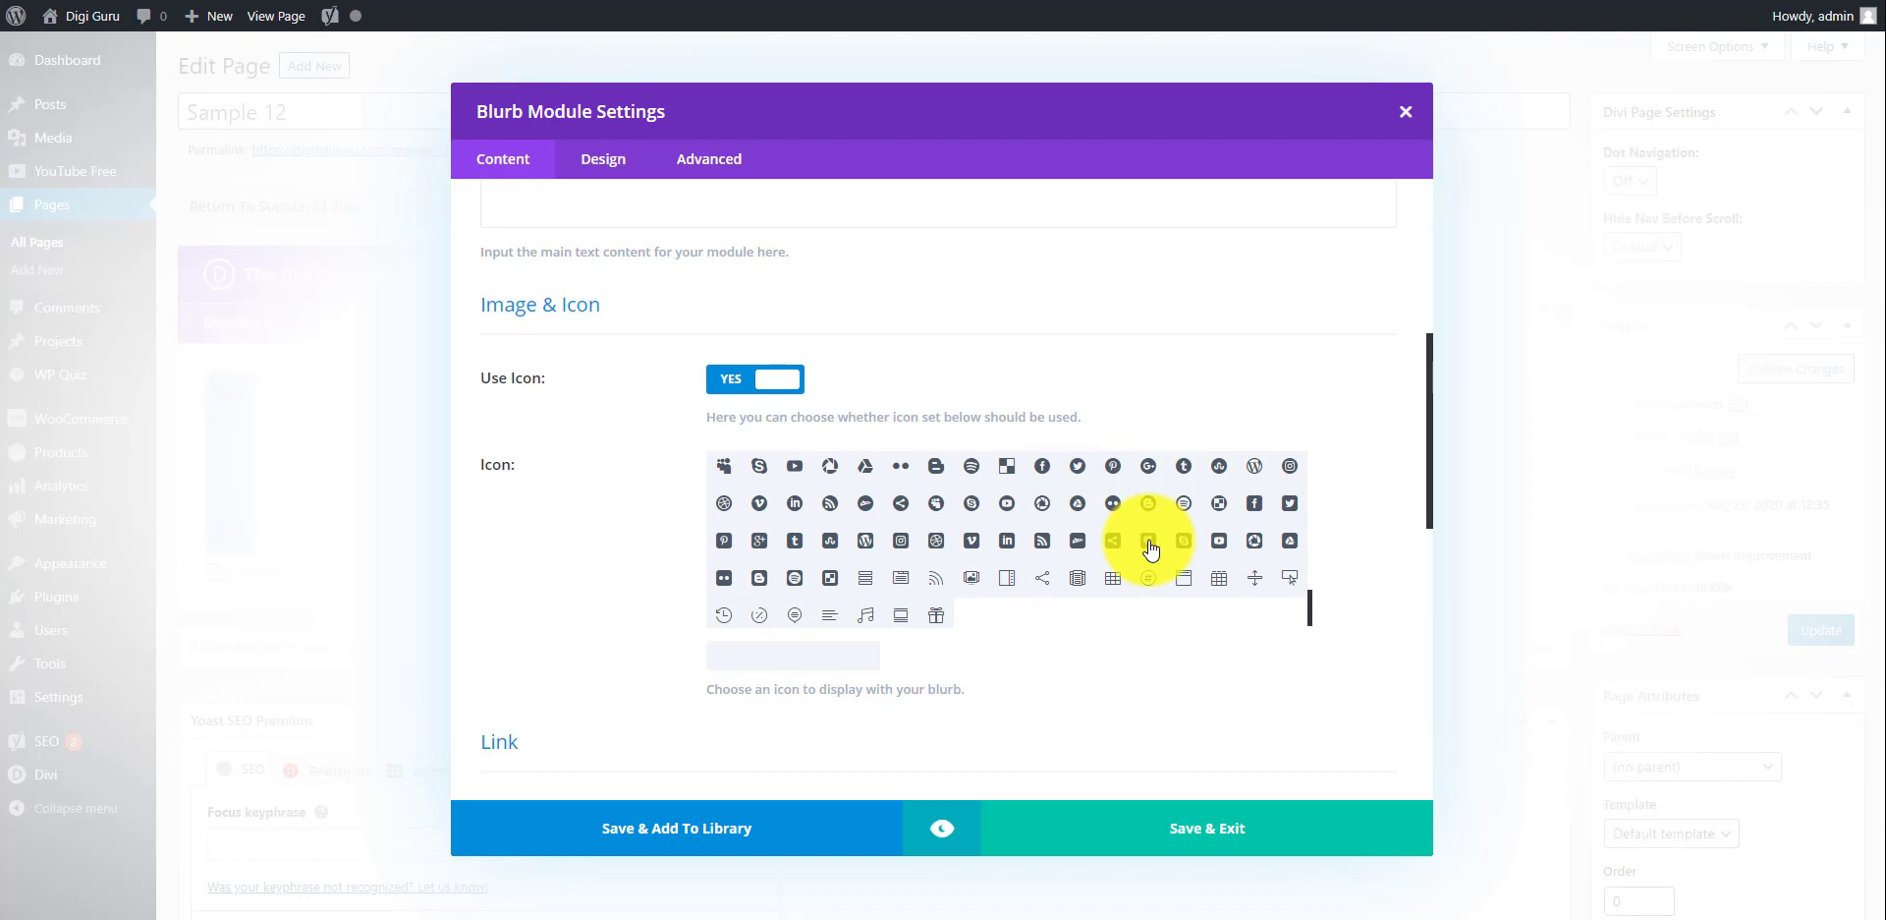
scroll(1151, 549, down, 1)
scroll(1152, 549, up, 2)
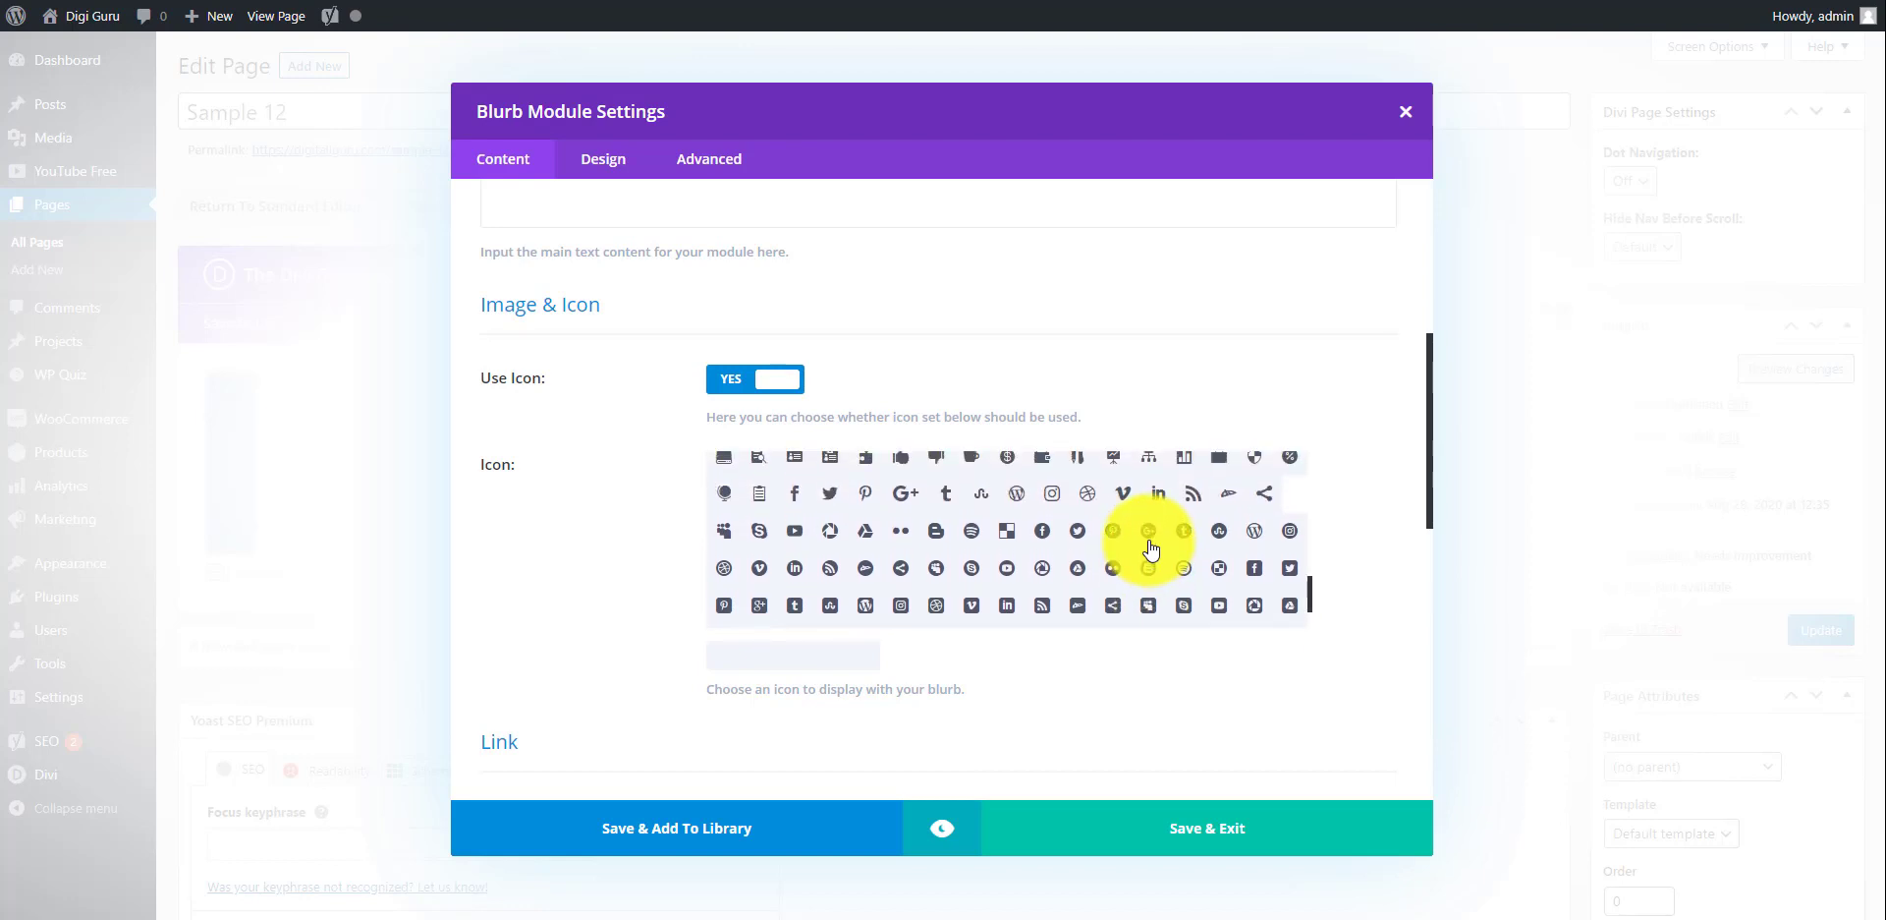
scroll(978, 538, up, 5)
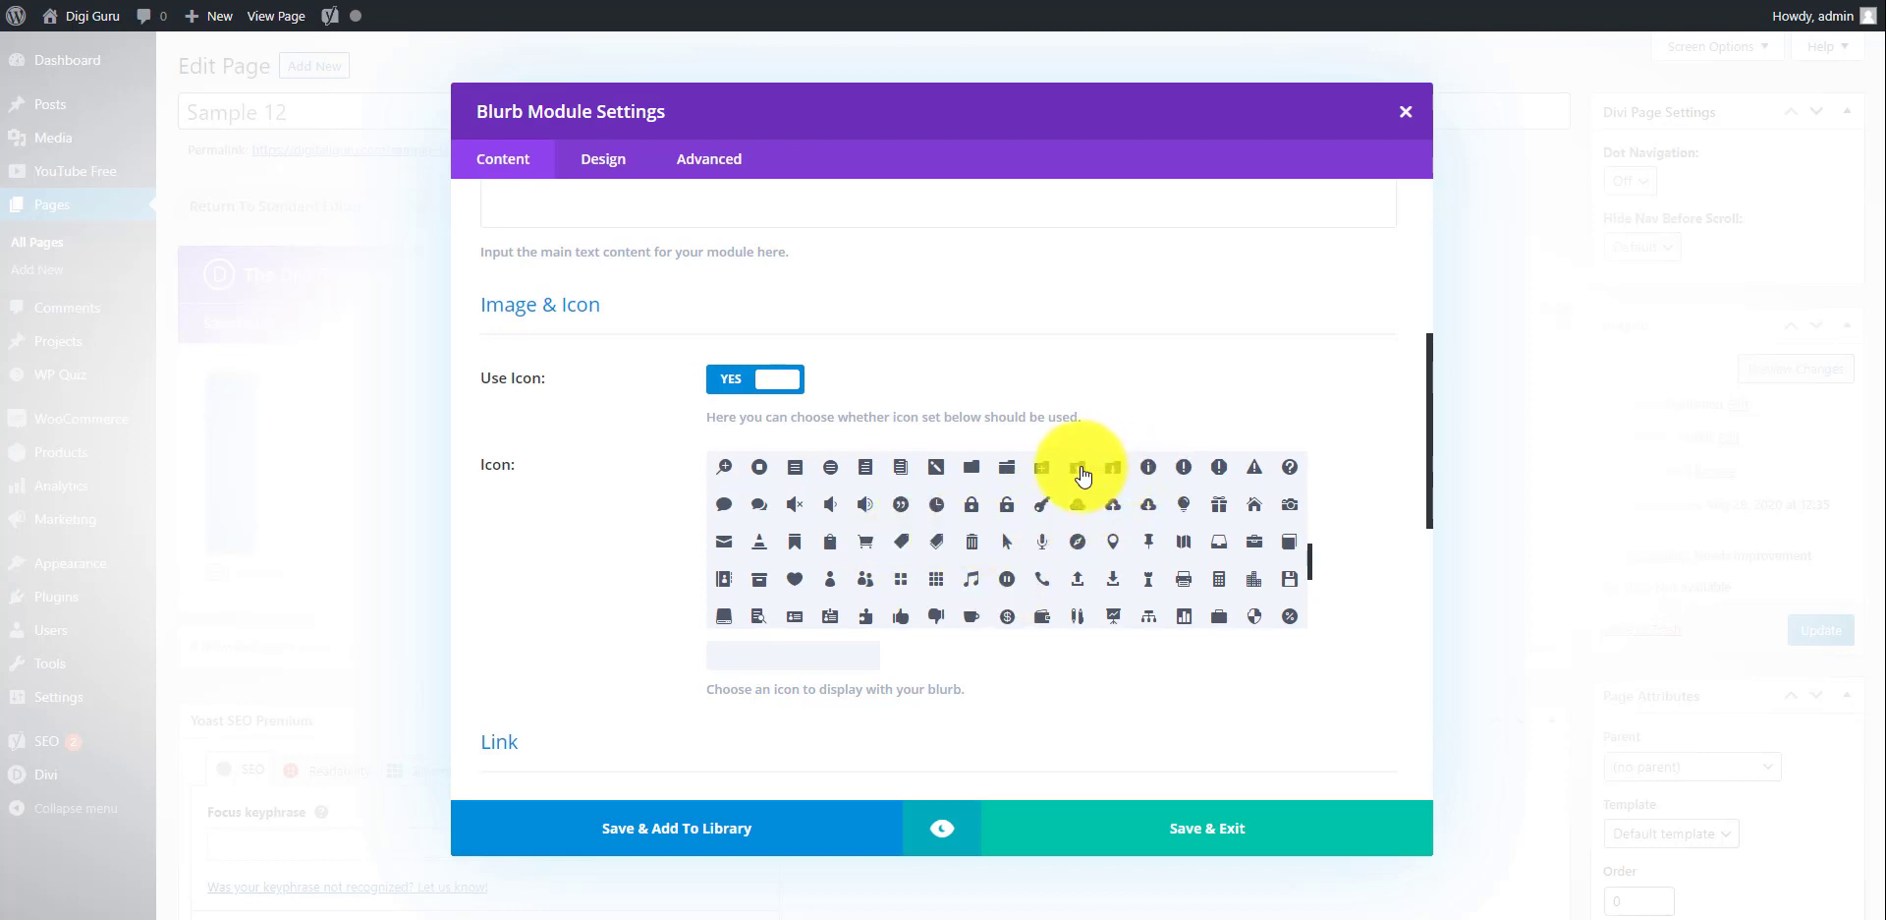
click(1079, 468)
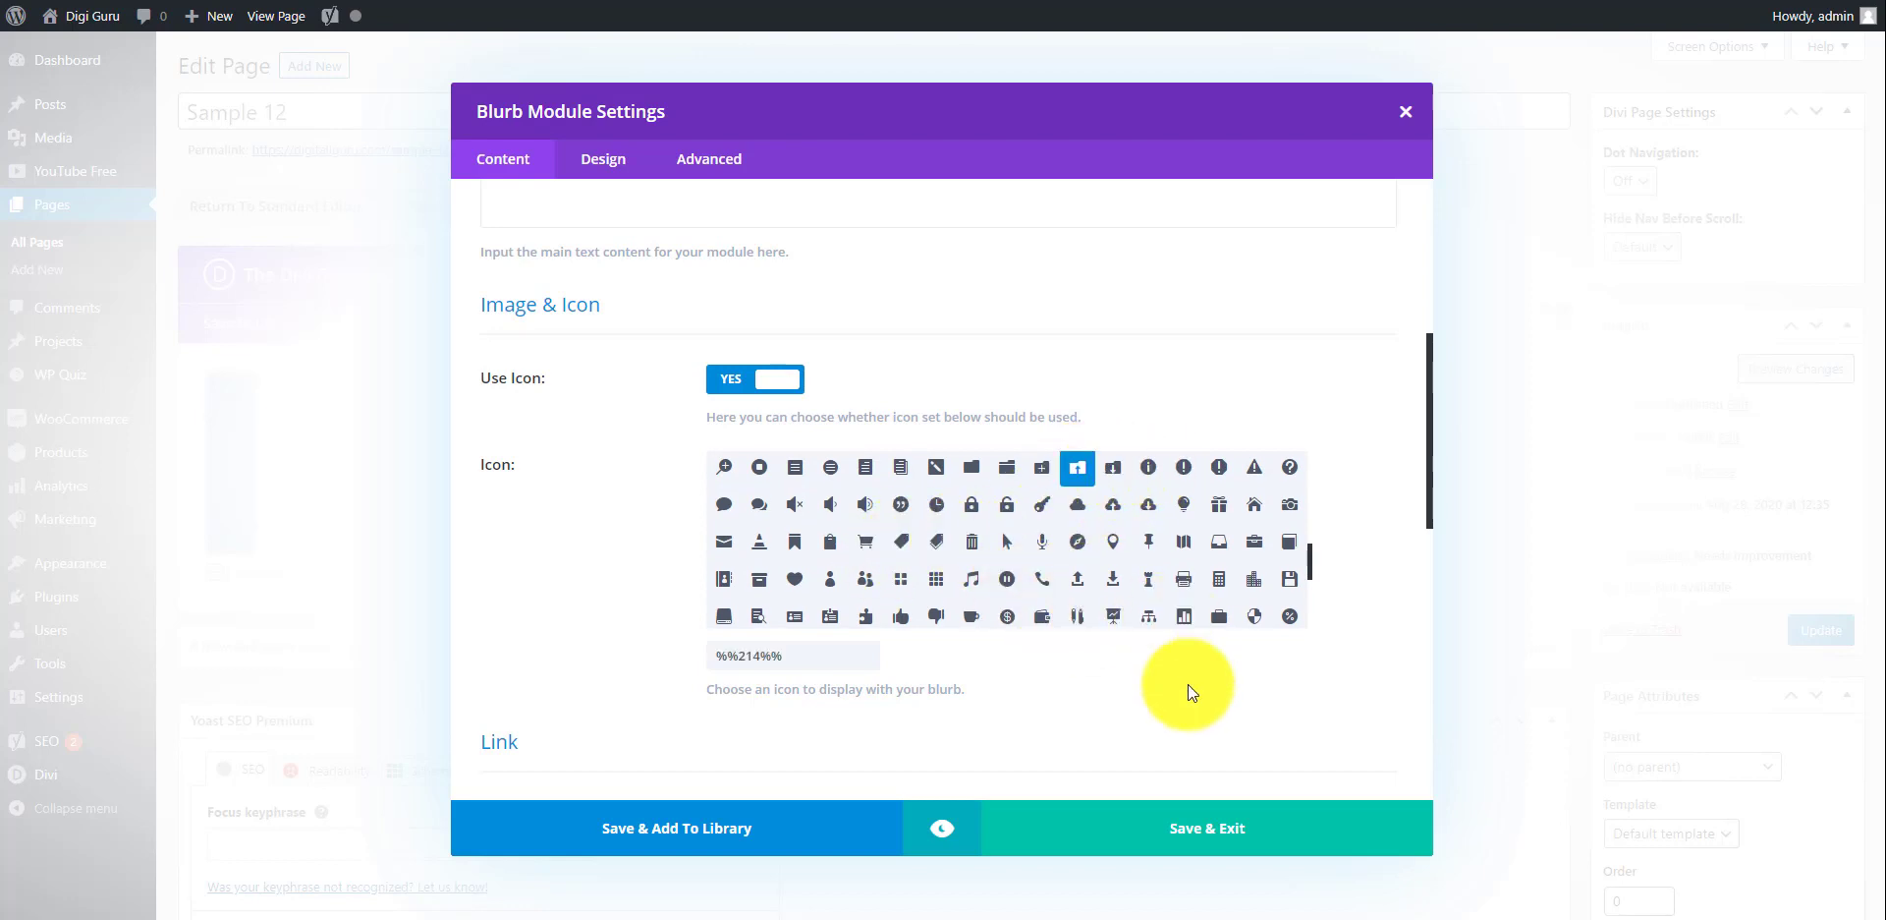
Set the title link URL to amazon.in and its link target to In The New Tab.
scroll(1187, 688, down, 3)
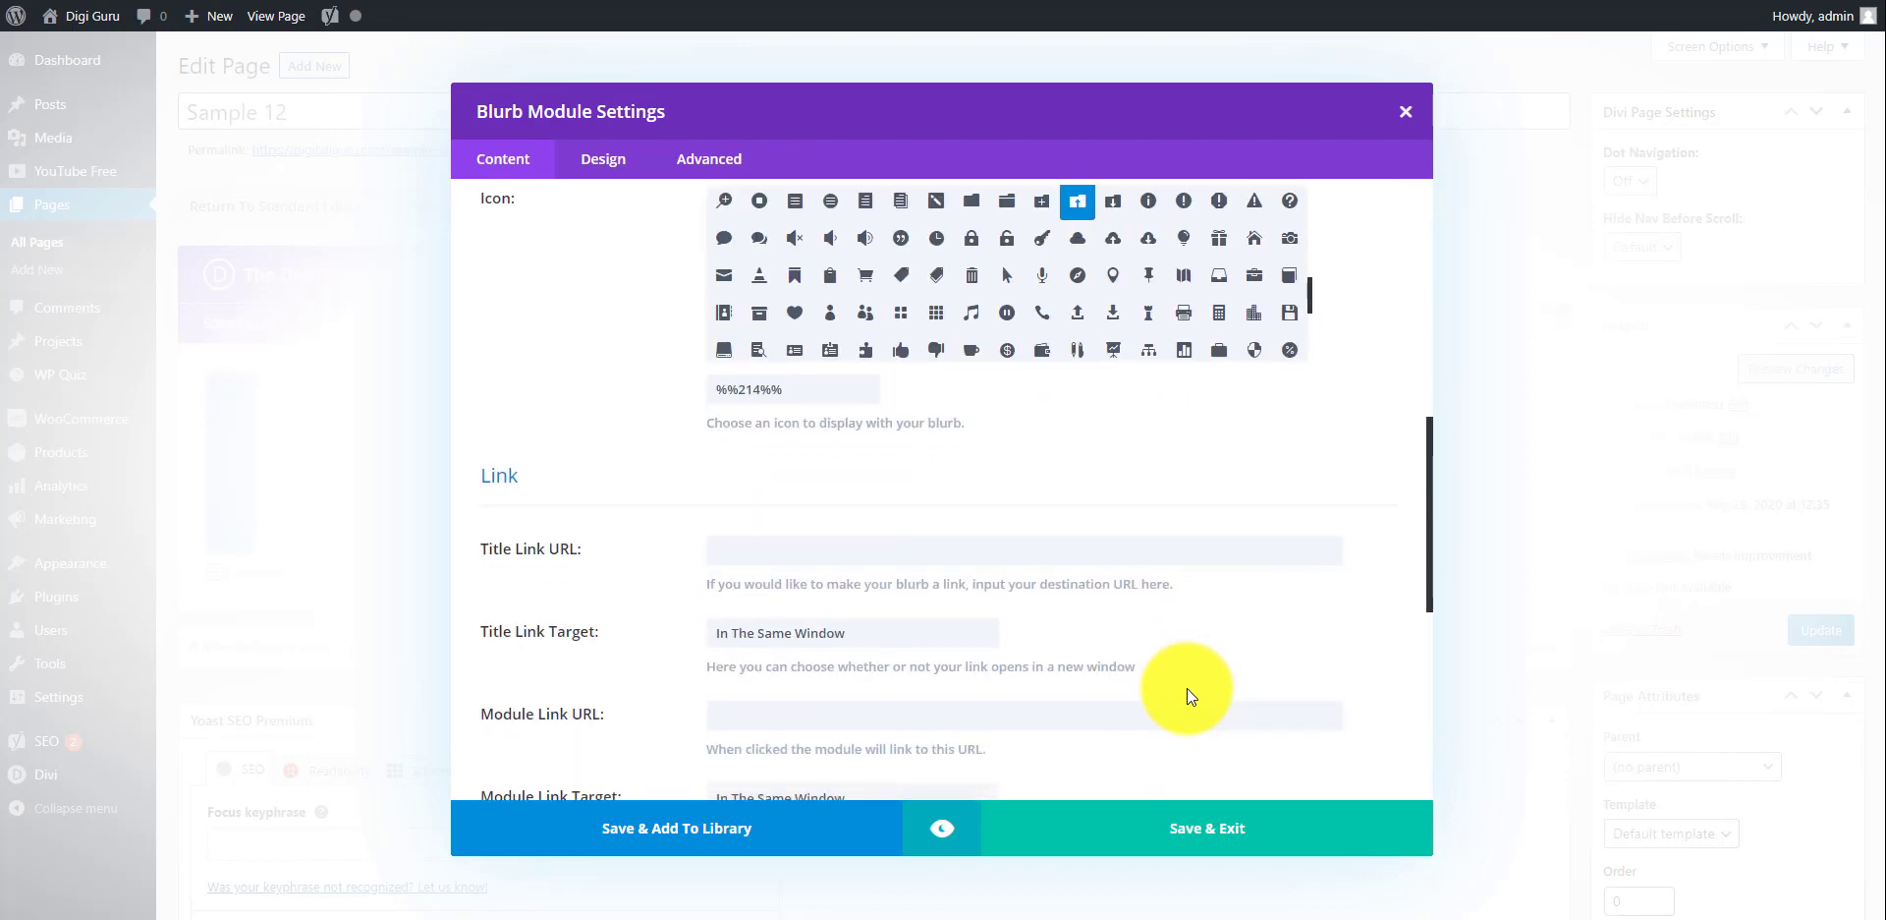
click(768, 551)
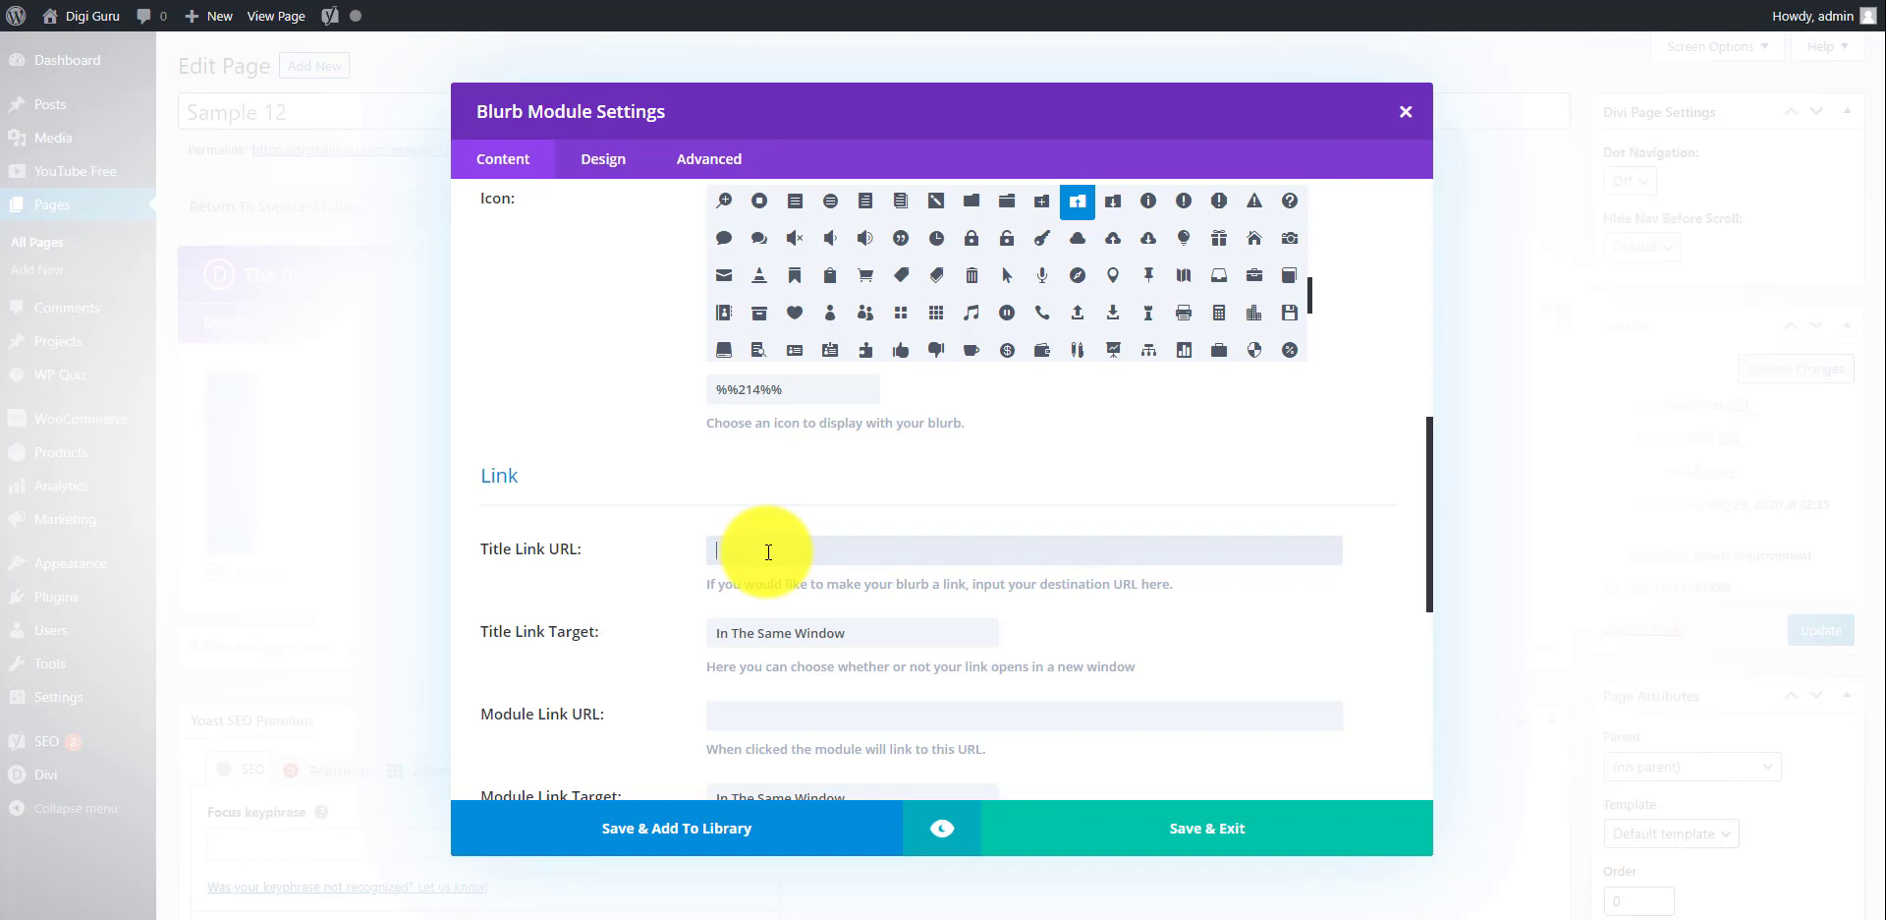
text(mazon.in)
scroll(904, 505, down, 1)
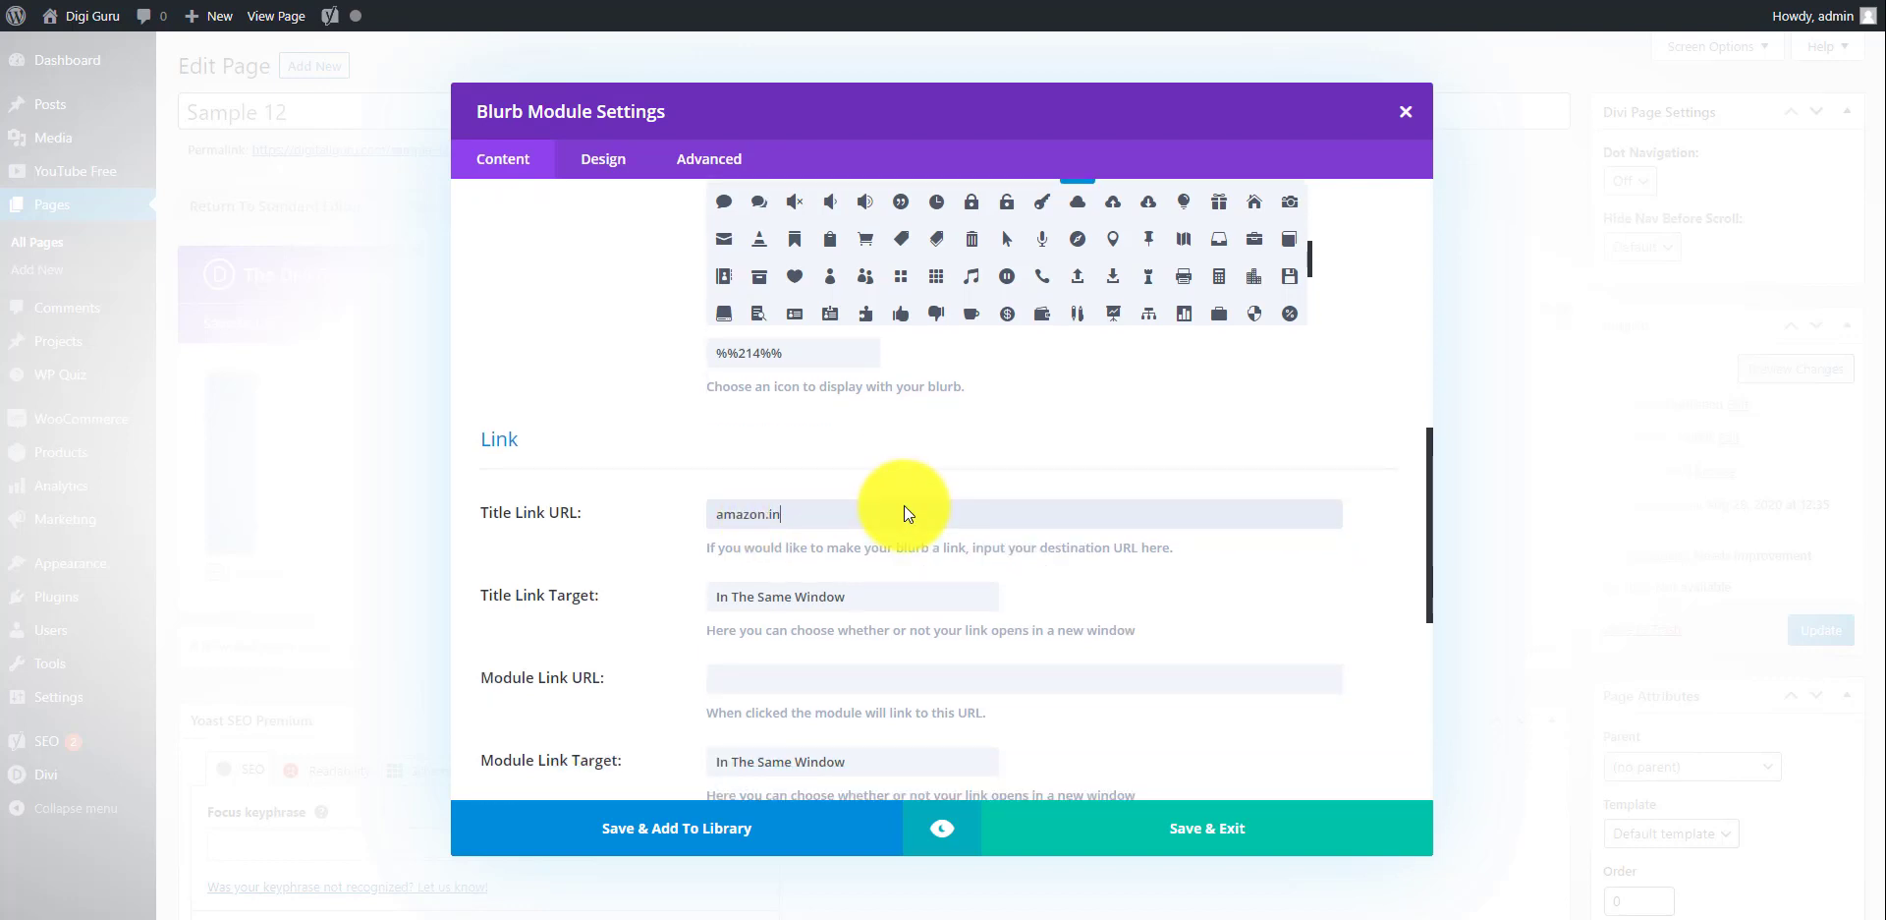
scroll(903, 505, down, 1)
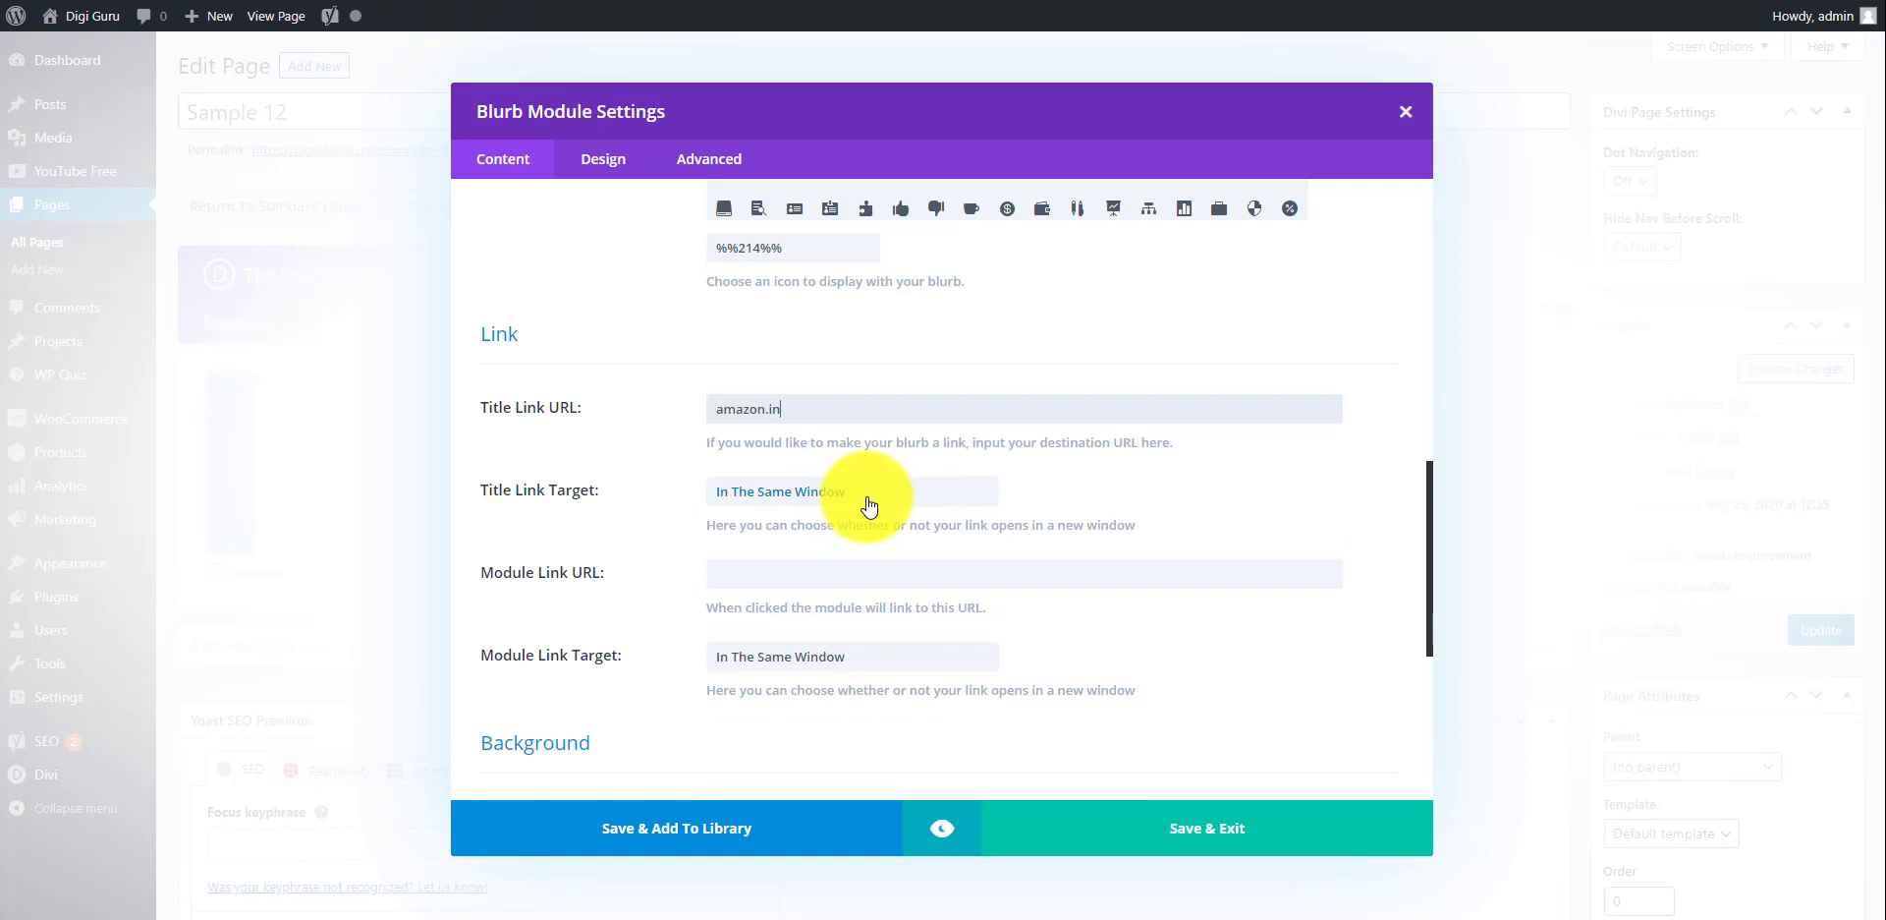
click(869, 505)
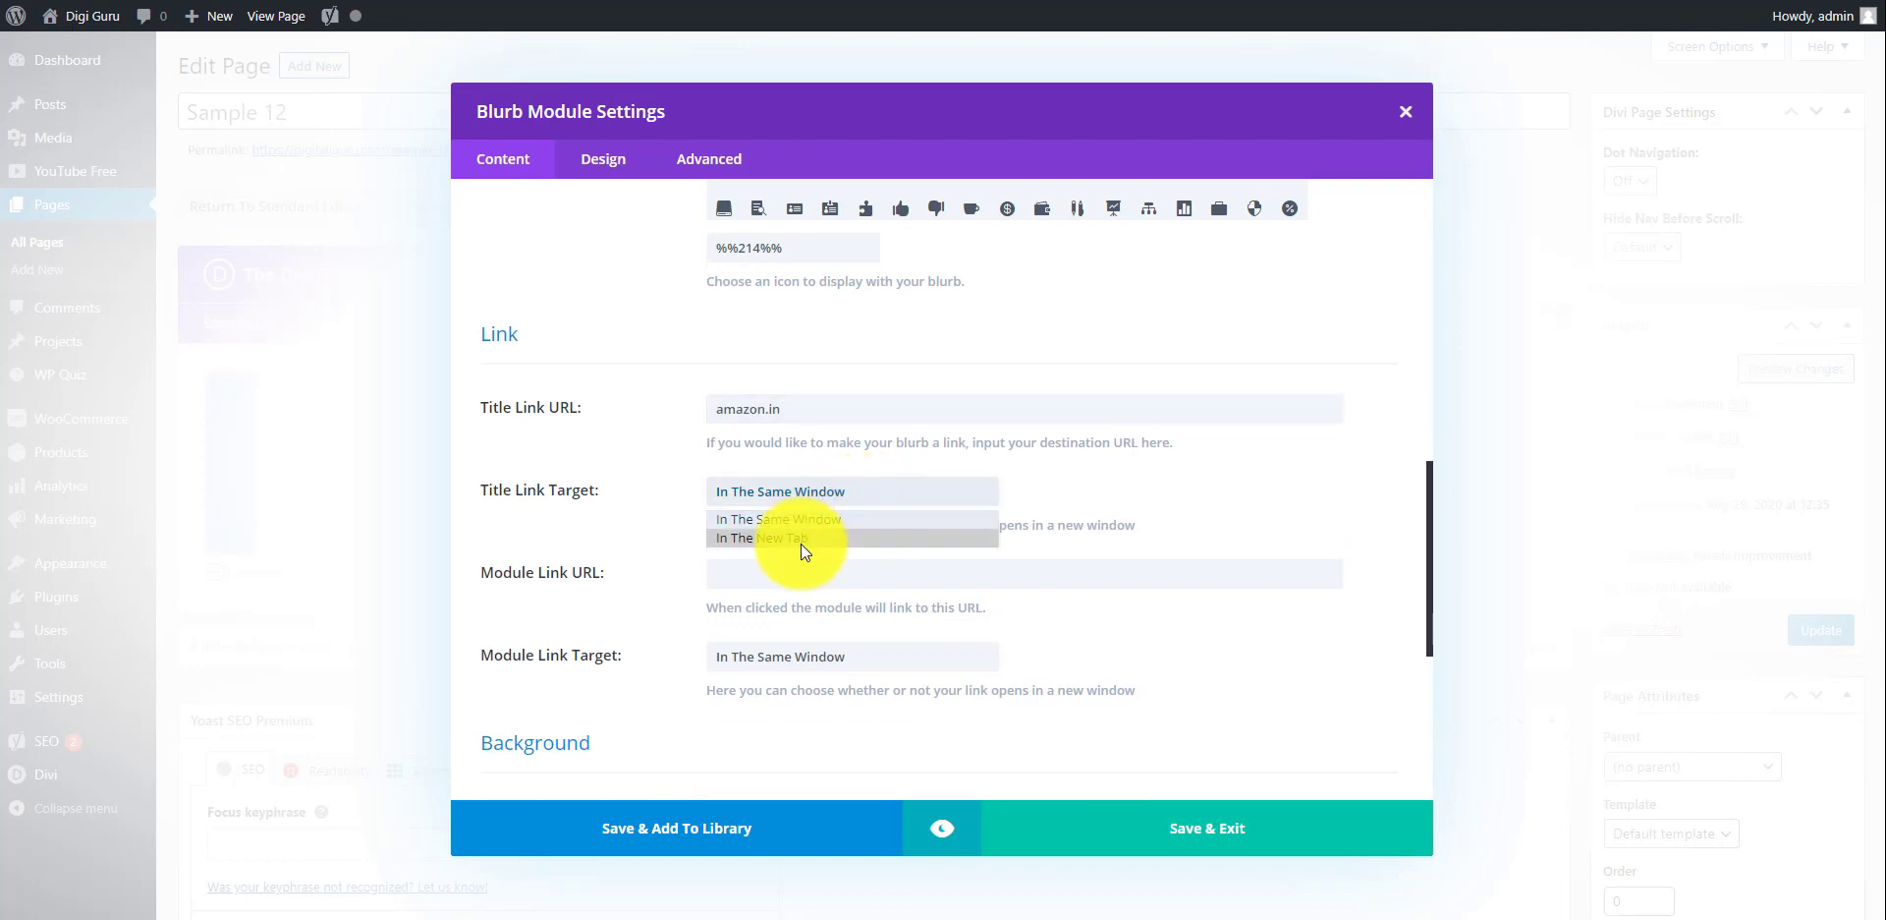
click(799, 544)
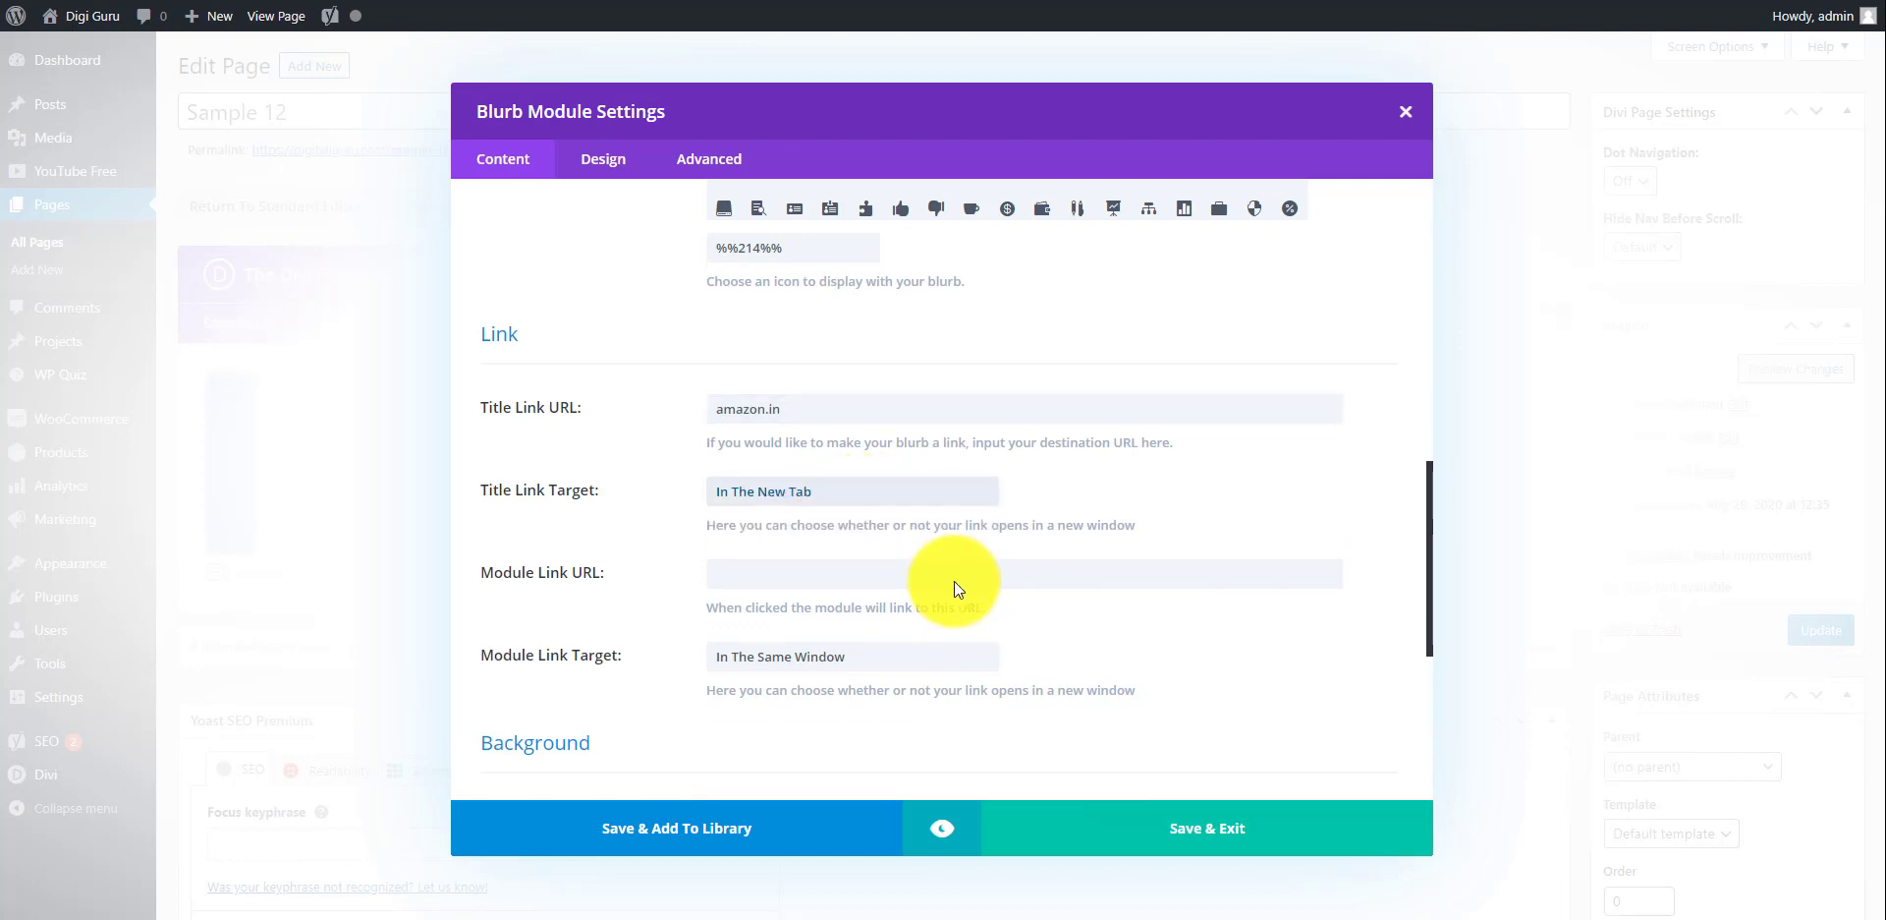
Give the blurb a lime-green background colour, starting from the green preset swatch.
scroll(953, 582, down, 1)
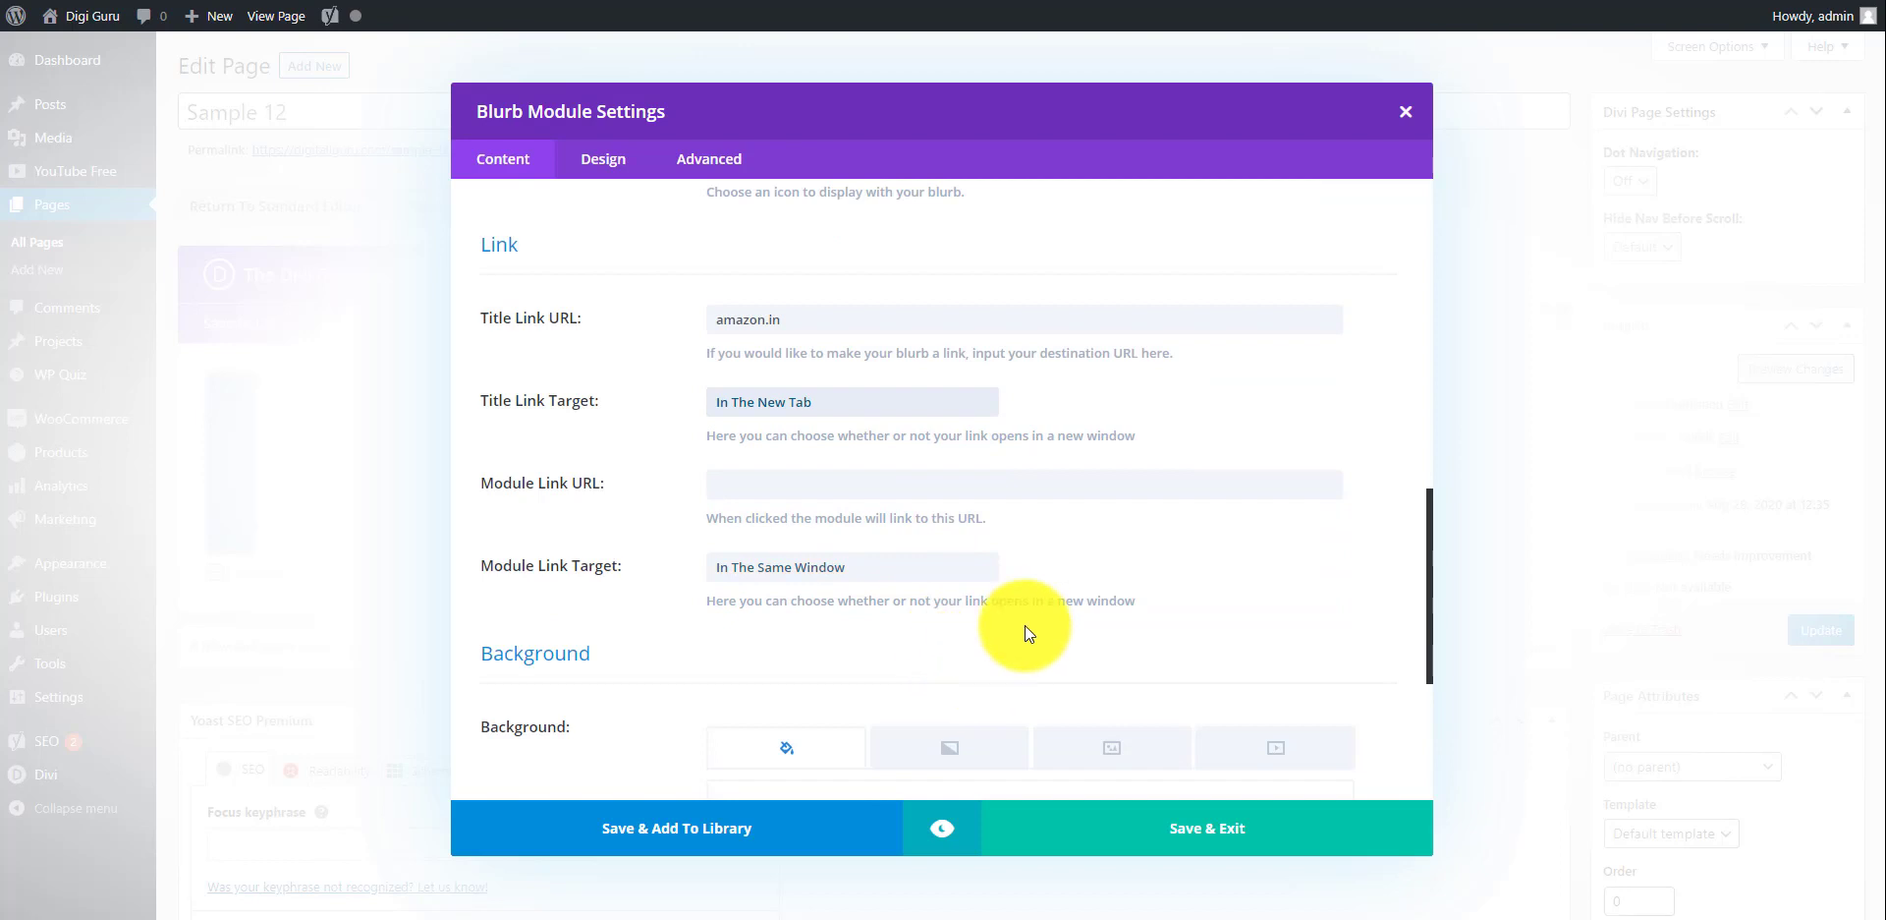
scroll(1024, 625, down, 4)
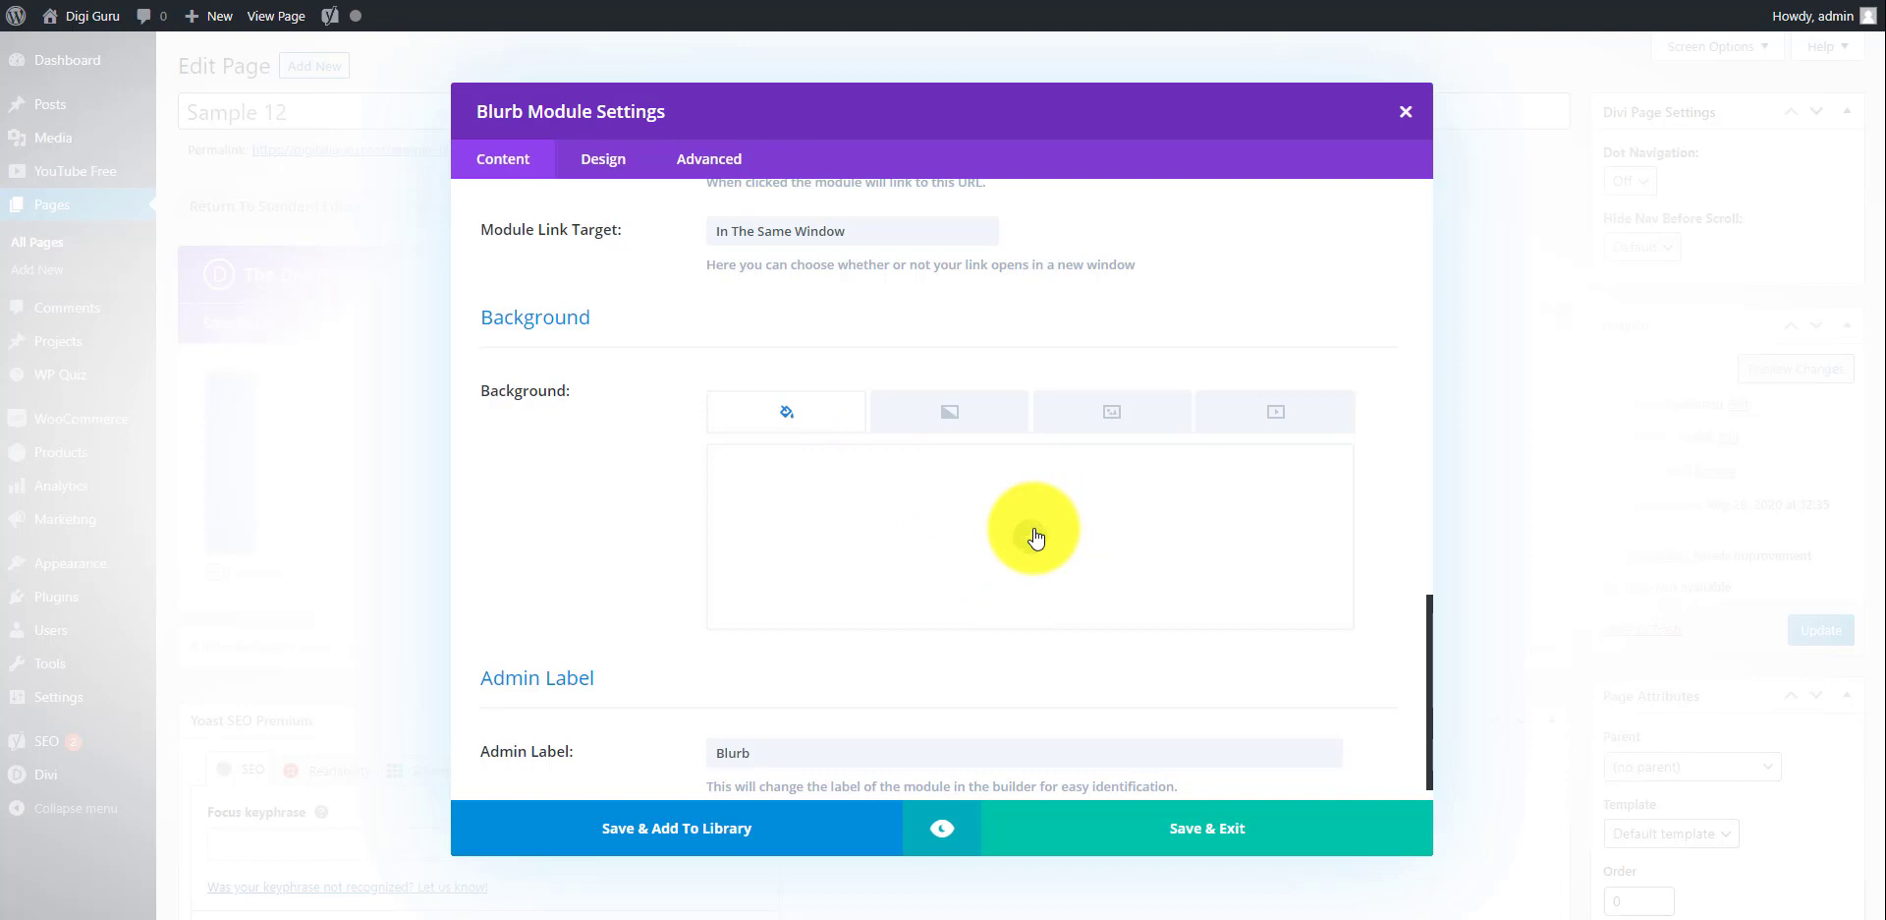
click(1036, 538)
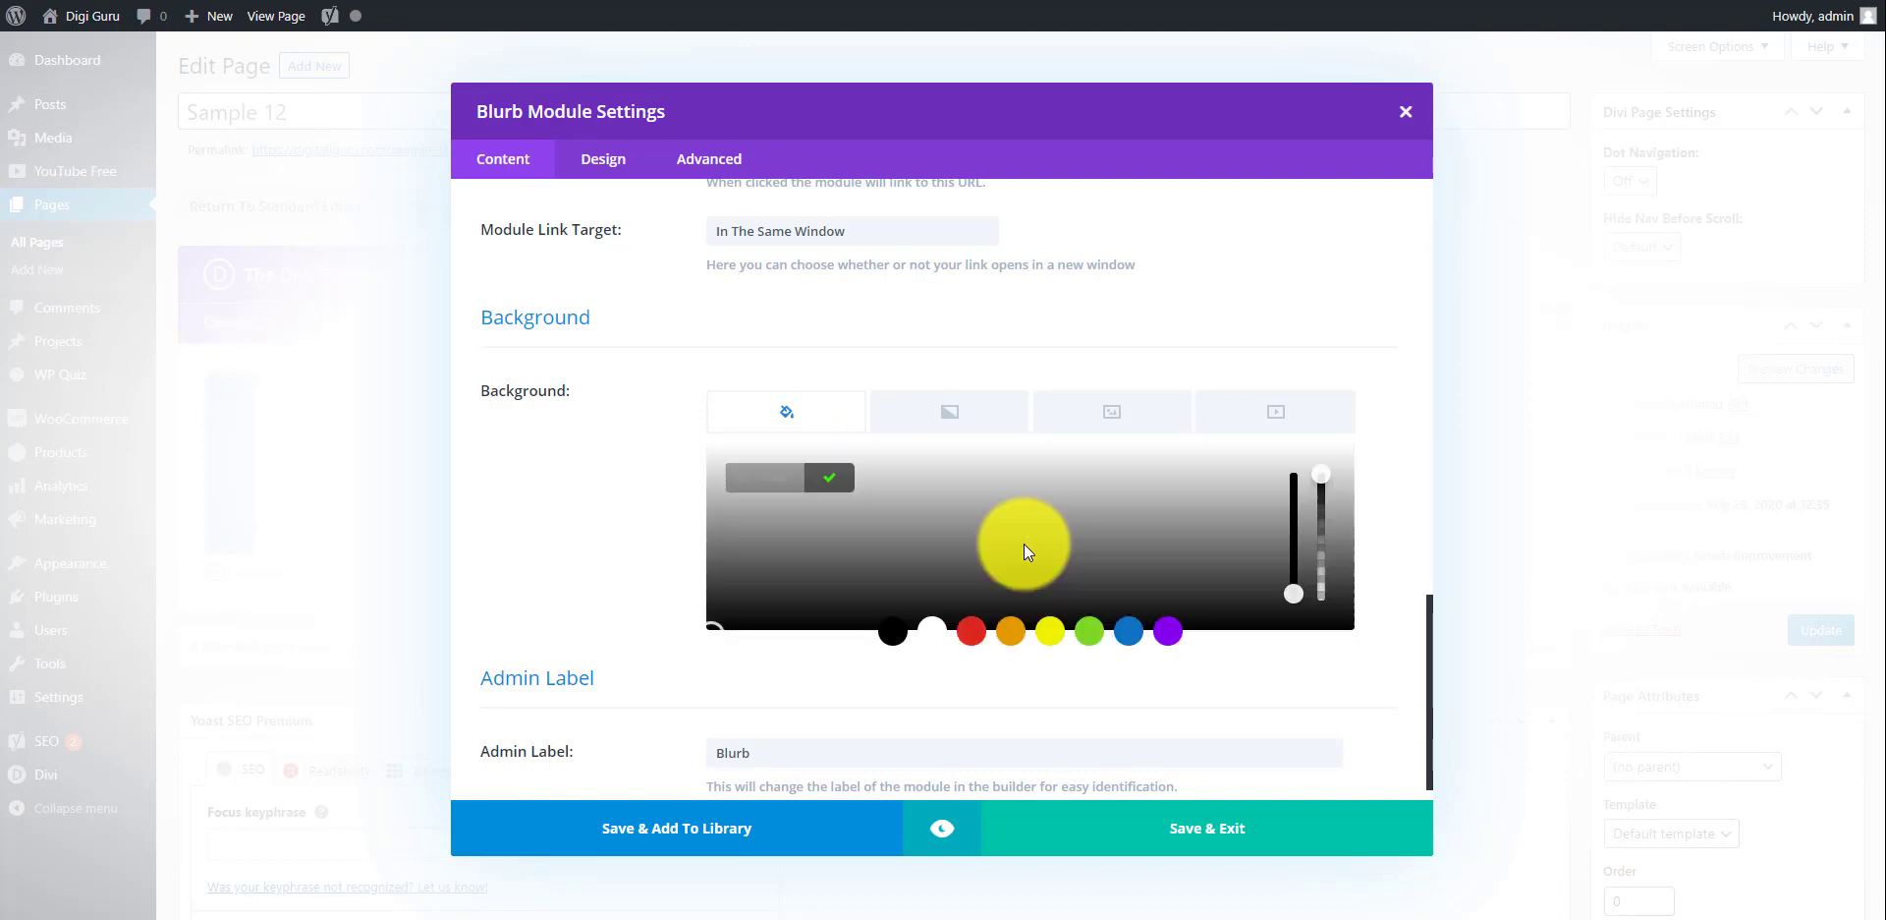
click(1086, 630)
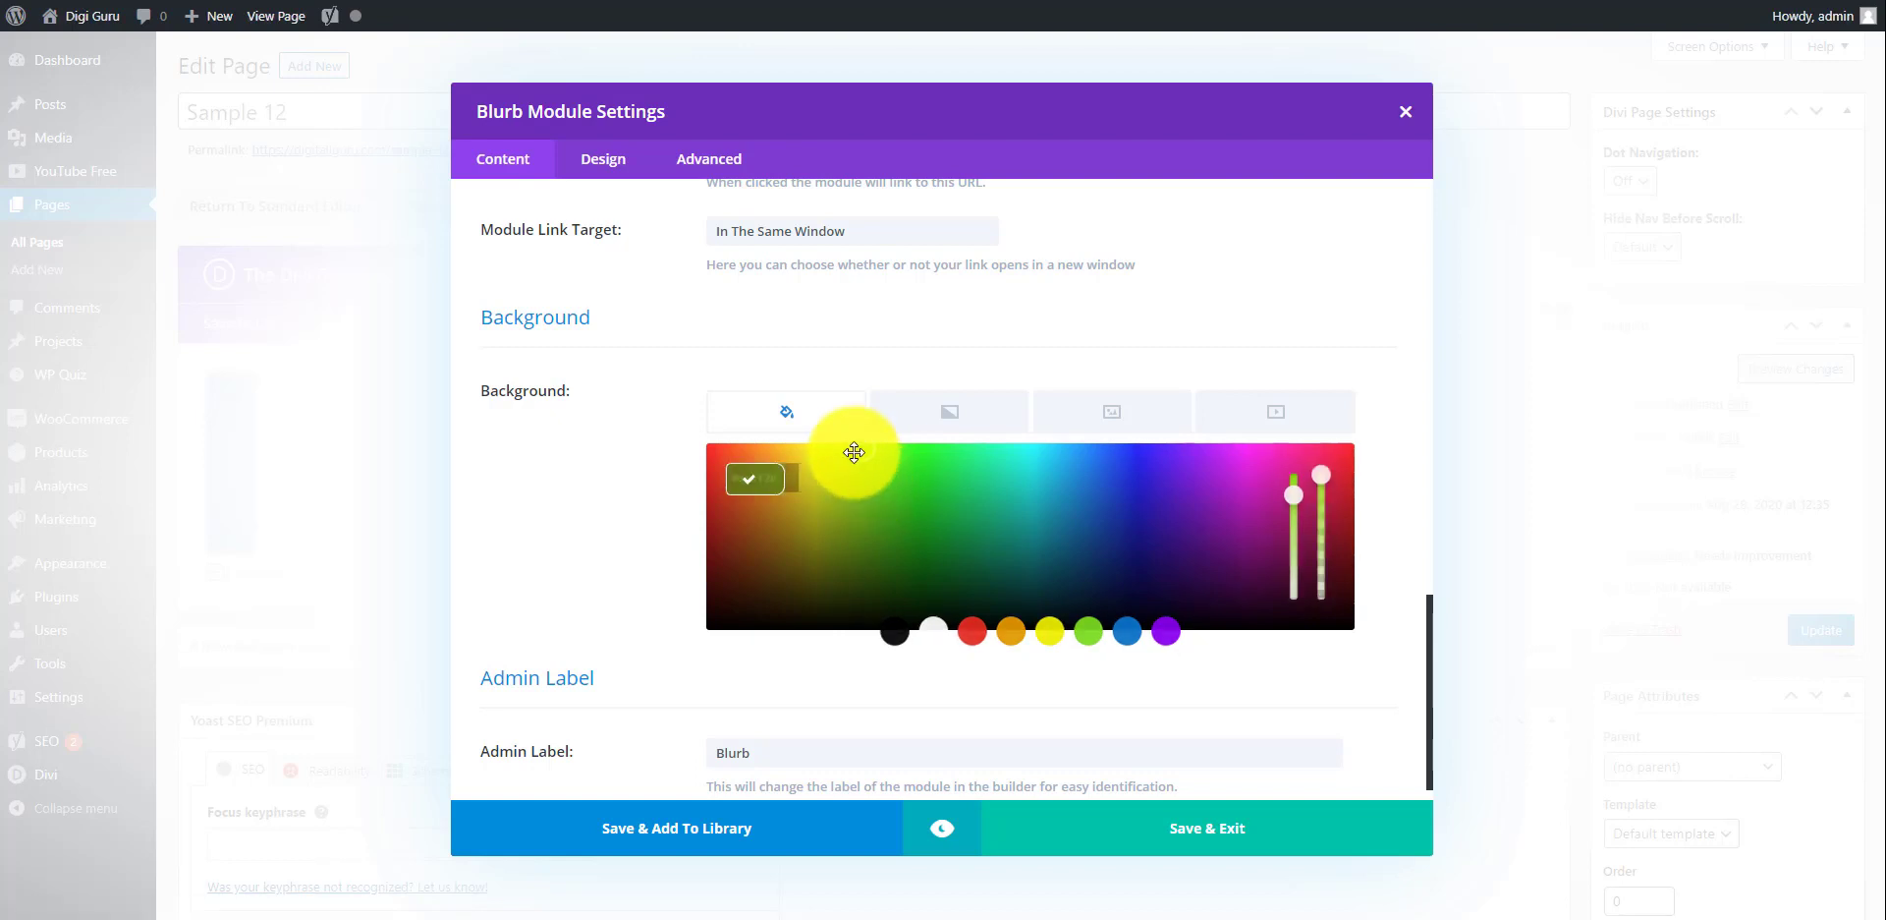
click(1240, 675)
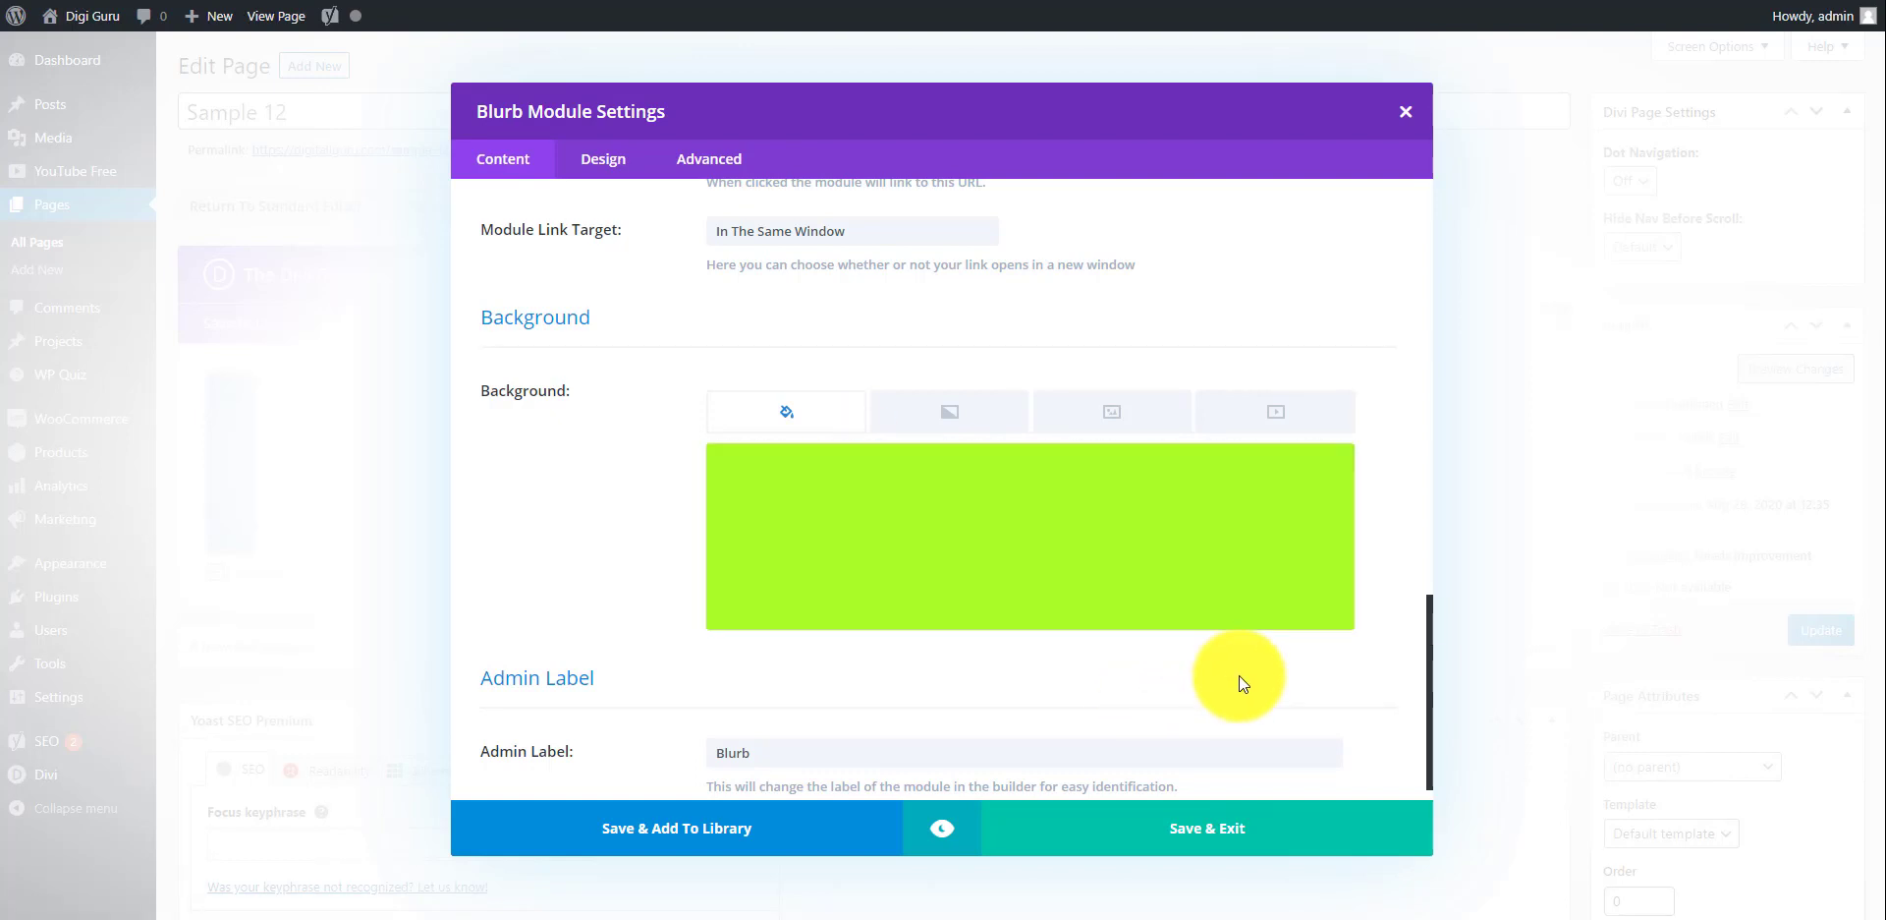
scroll(1261, 664, down, 1)
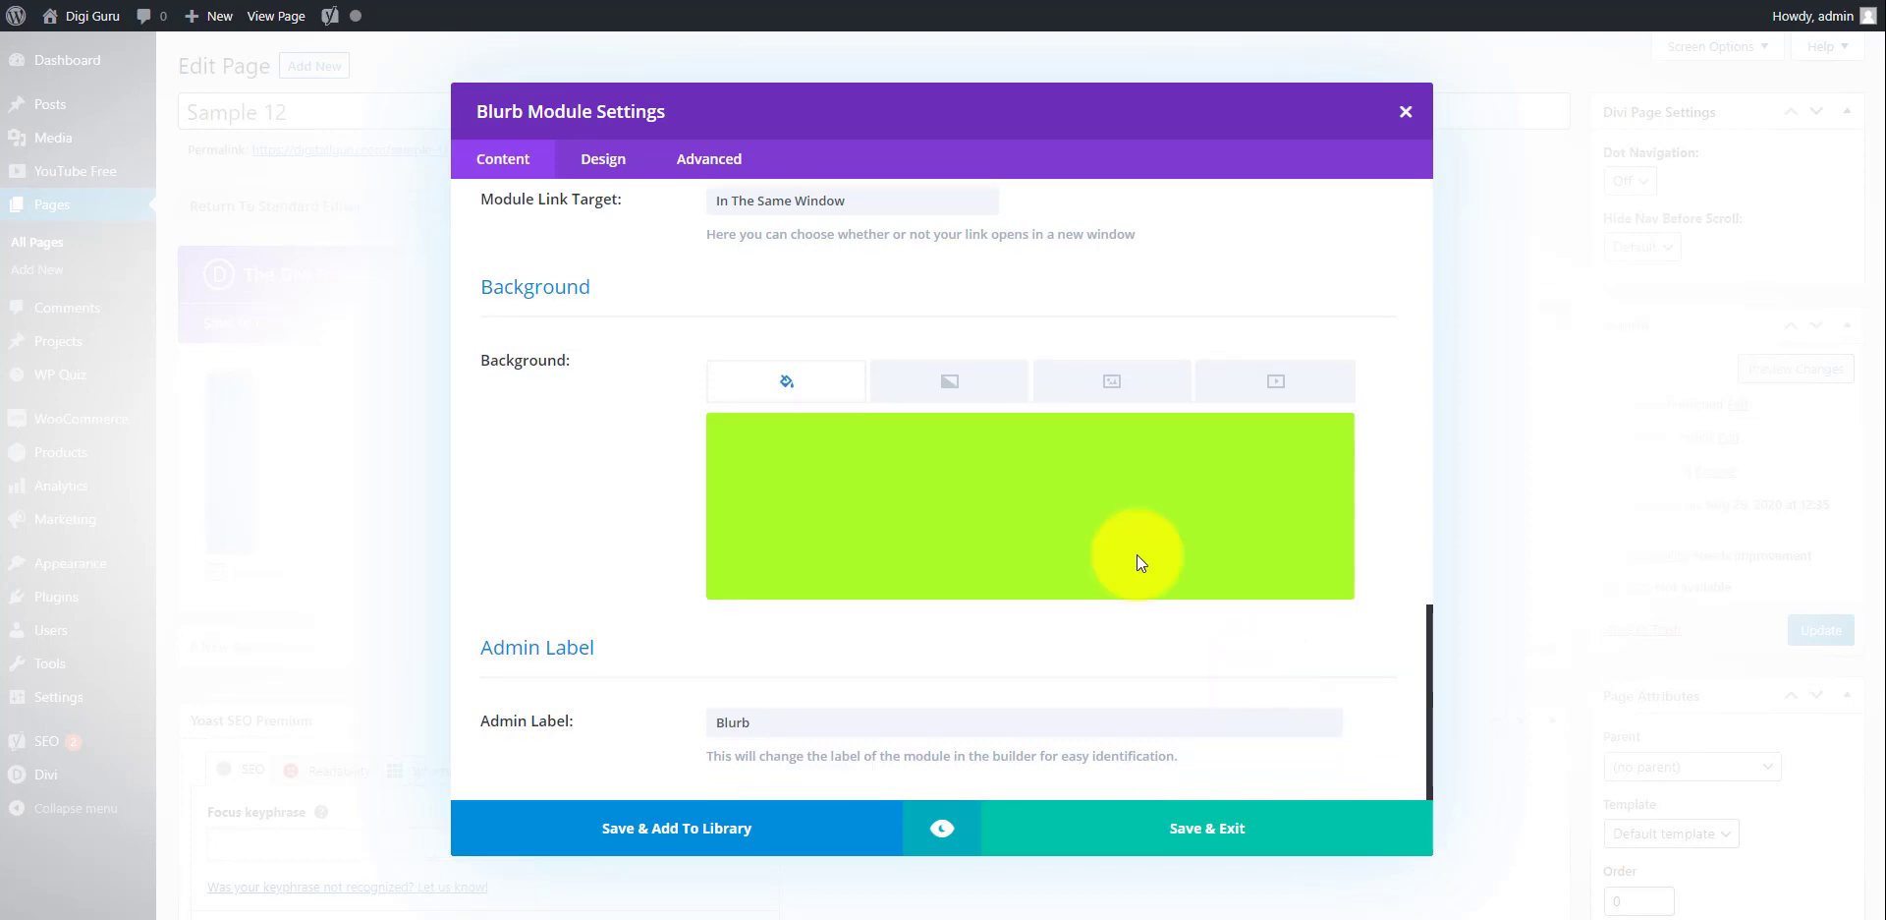
Set the blurb's icon colour to black (#000000) in the design settings.
click(603, 163)
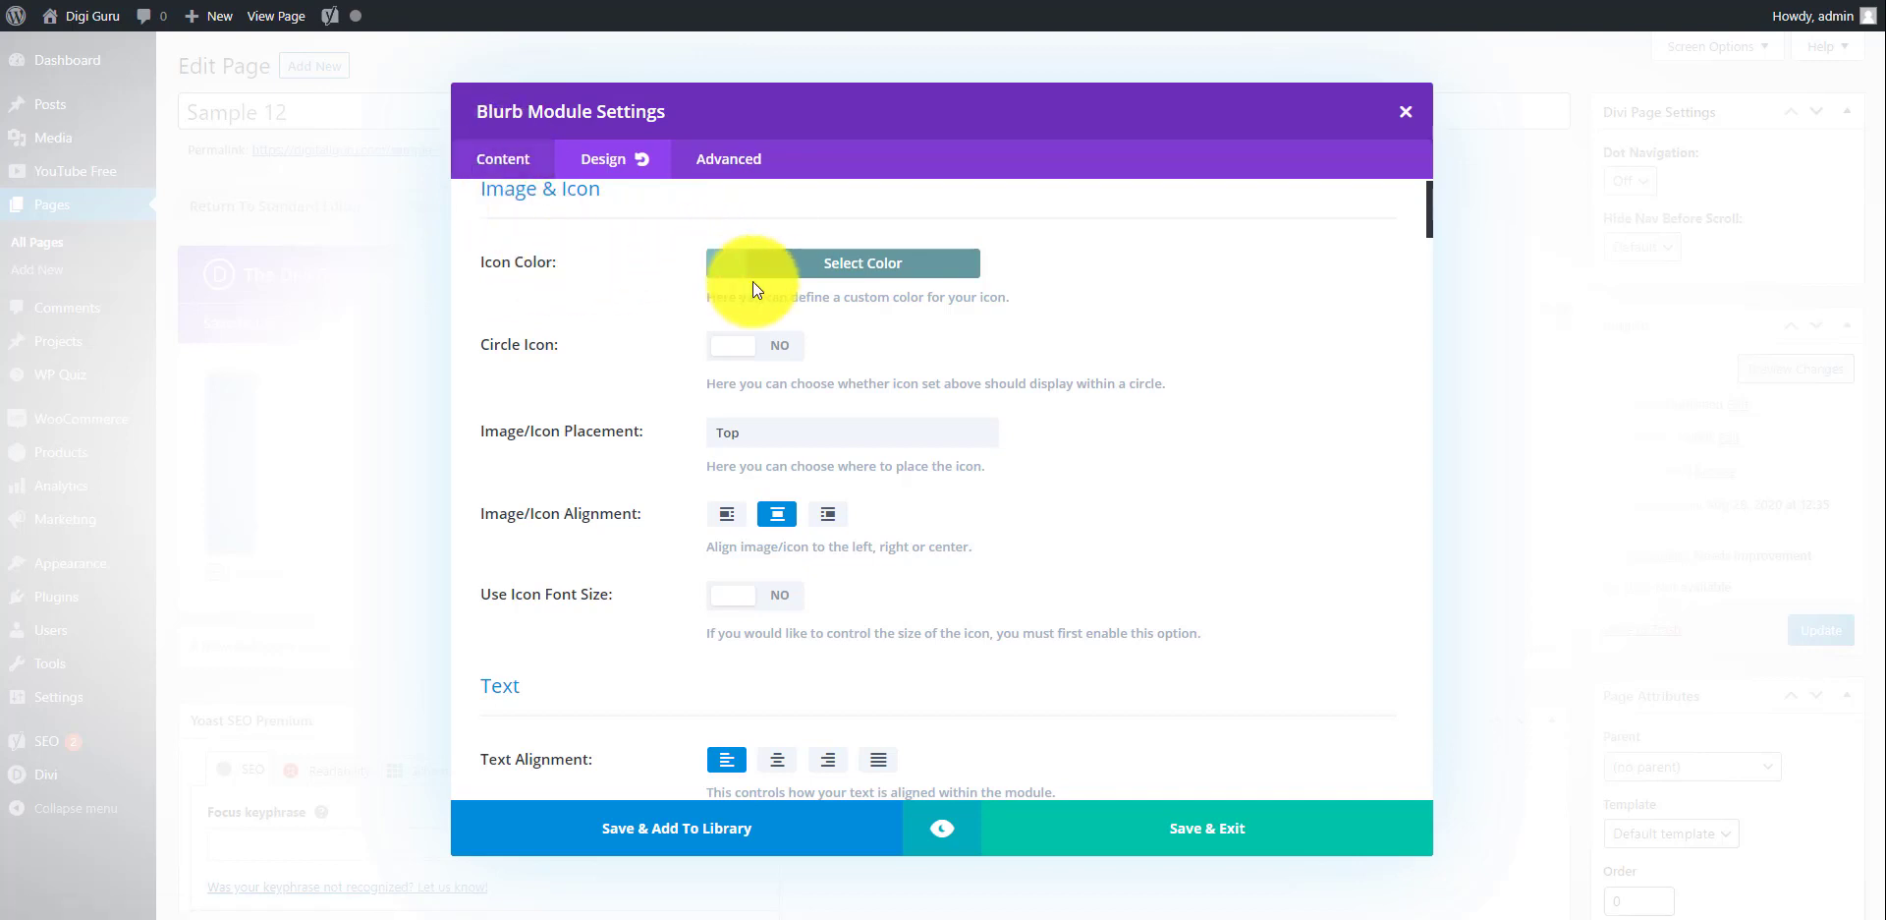
click(908, 280)
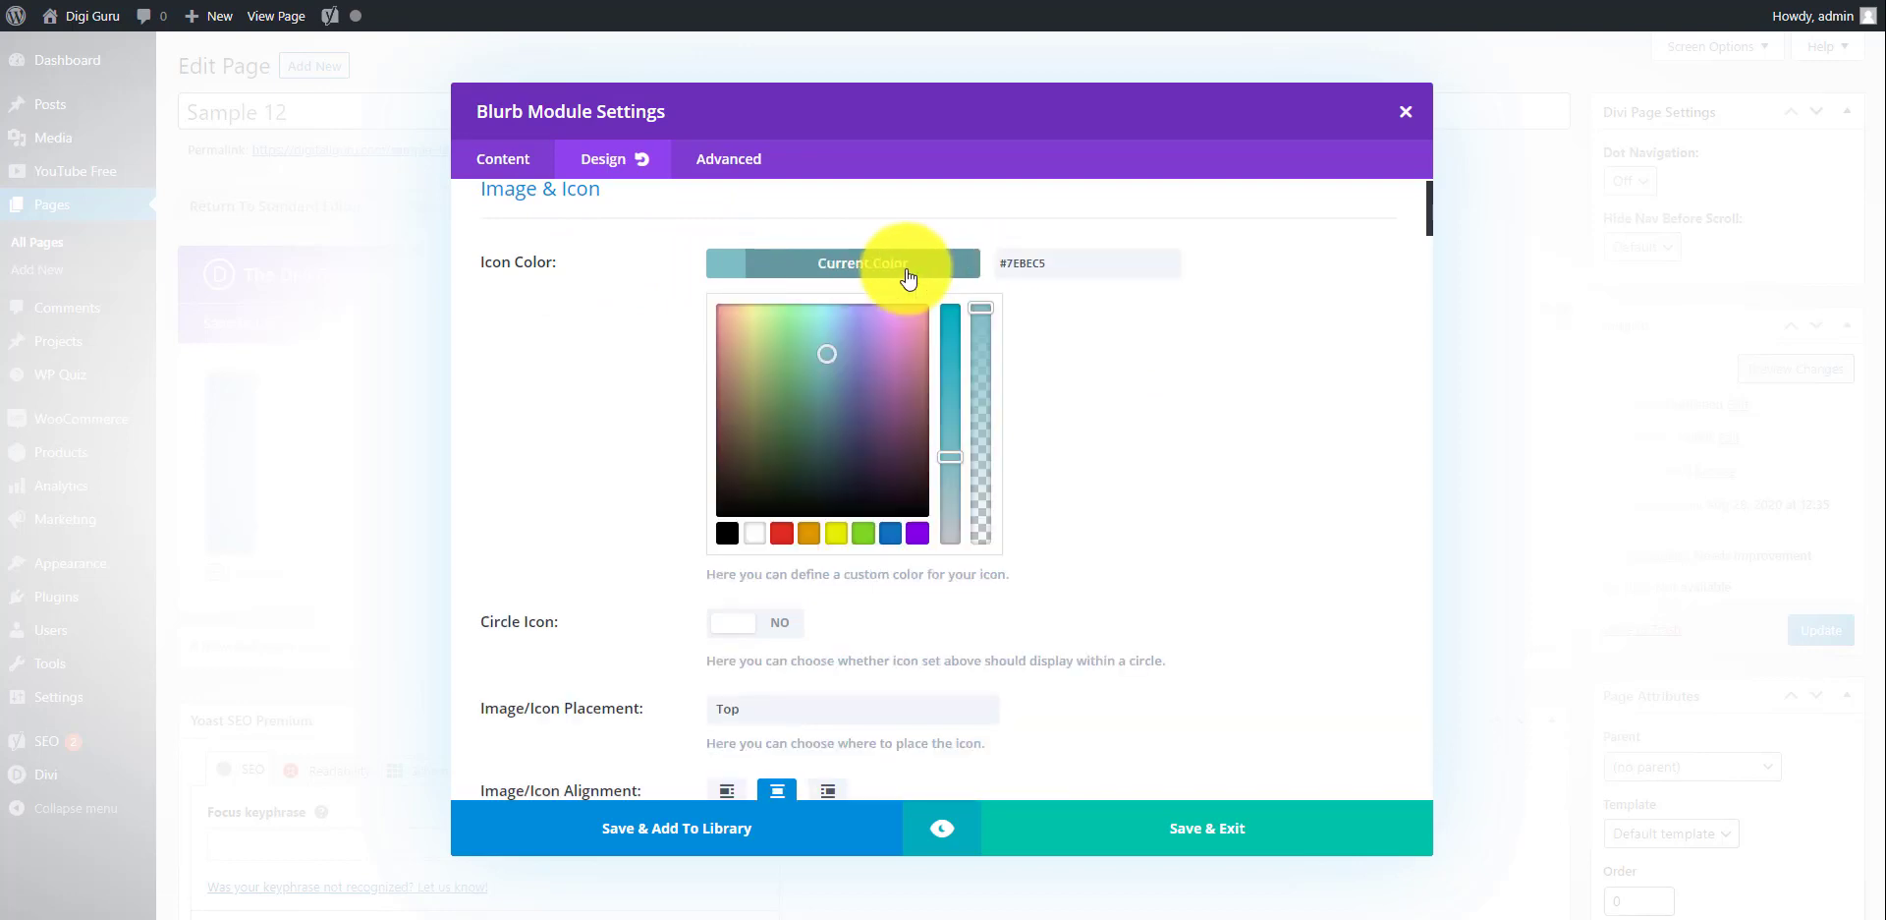
click(725, 533)
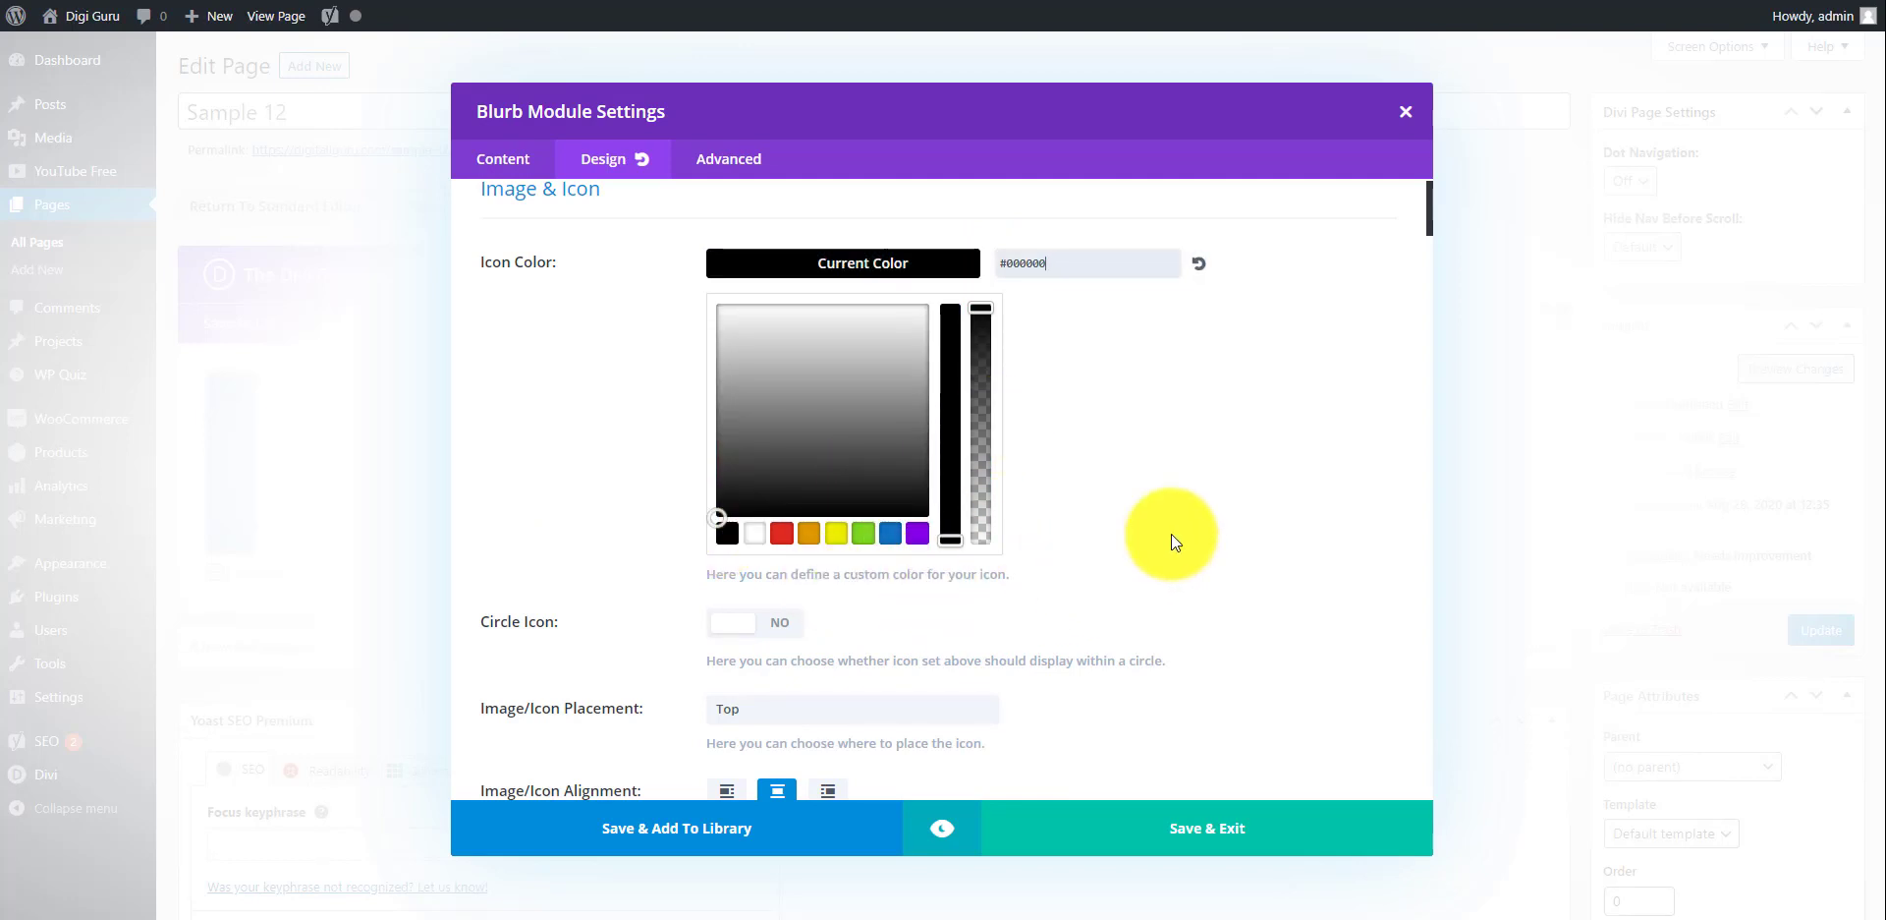
click(1285, 480)
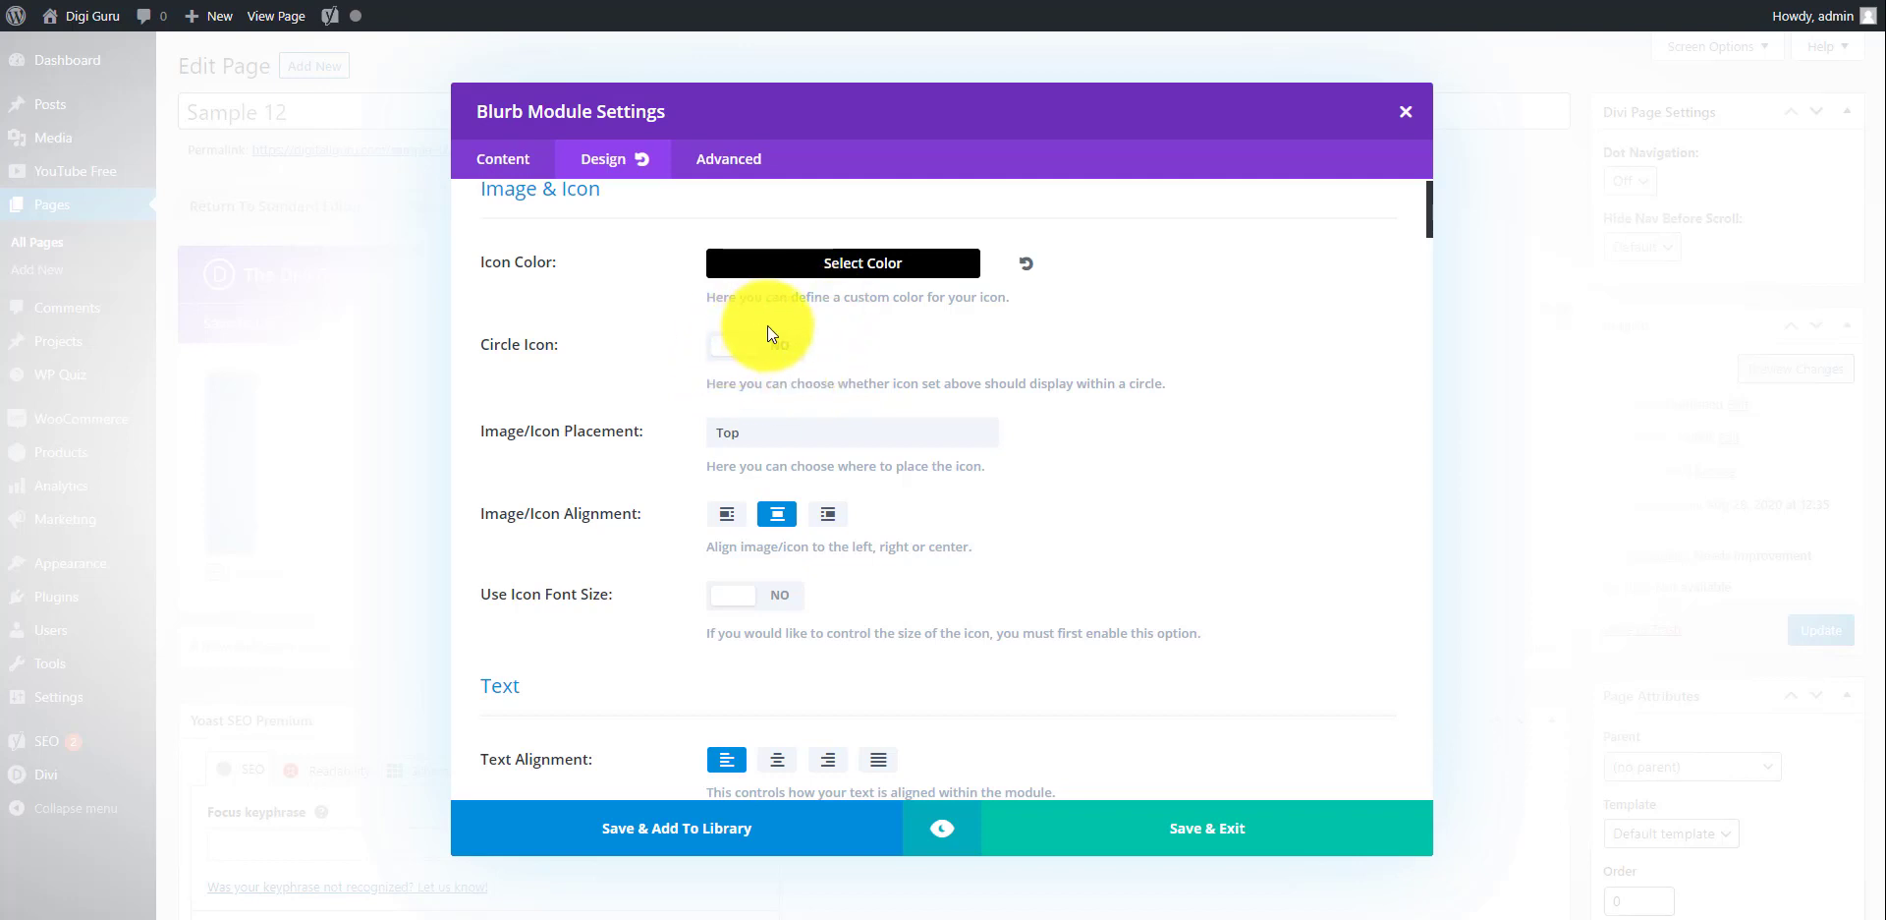
Enable the custom icon font size for the blurb and set it to 96px.
scroll(1096, 377, down, 2)
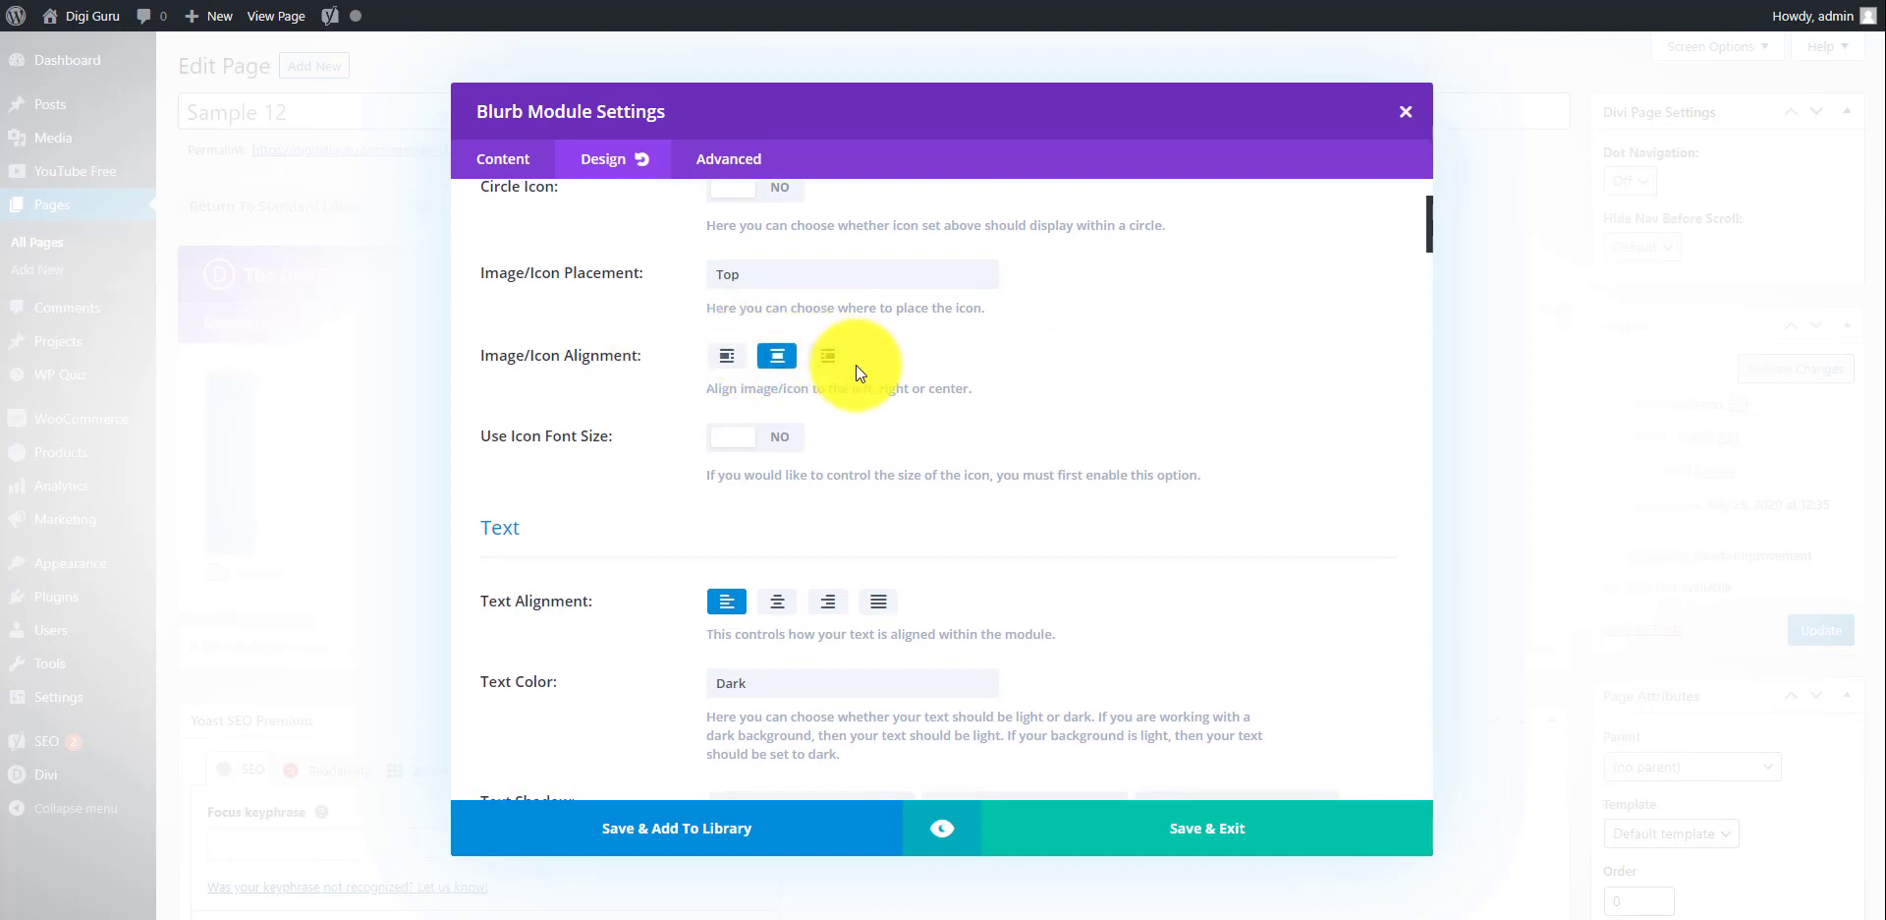
scroll(916, 364, down, 1)
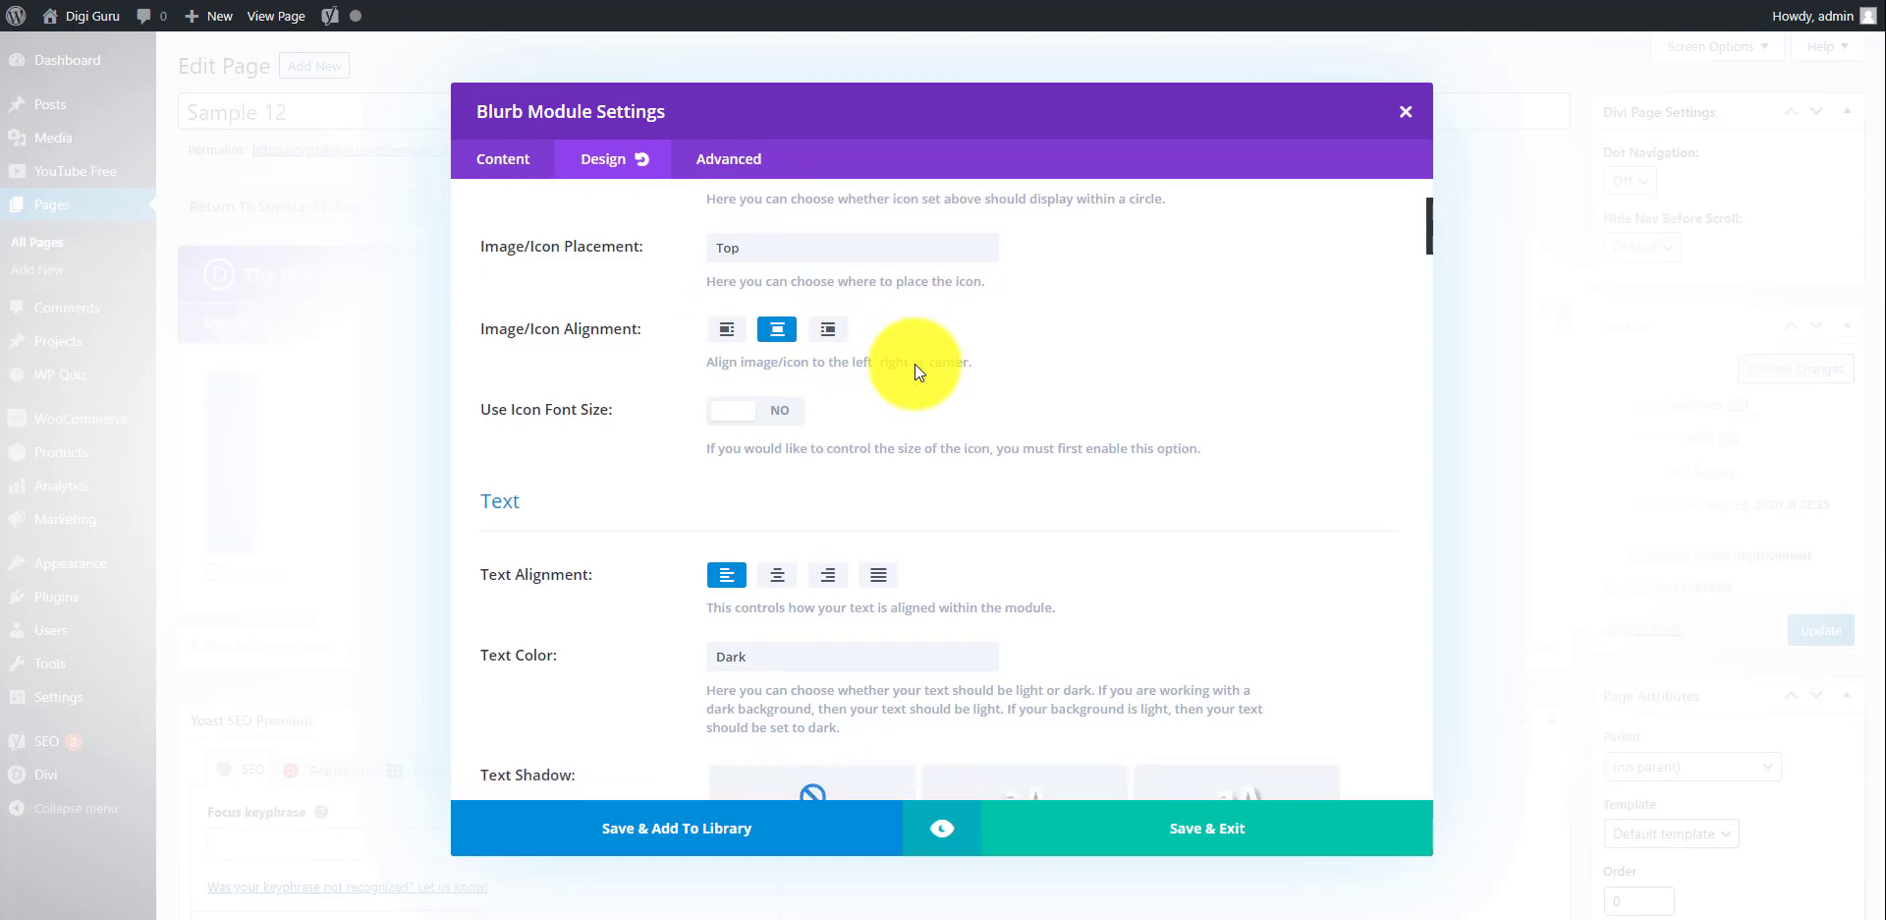
click(773, 412)
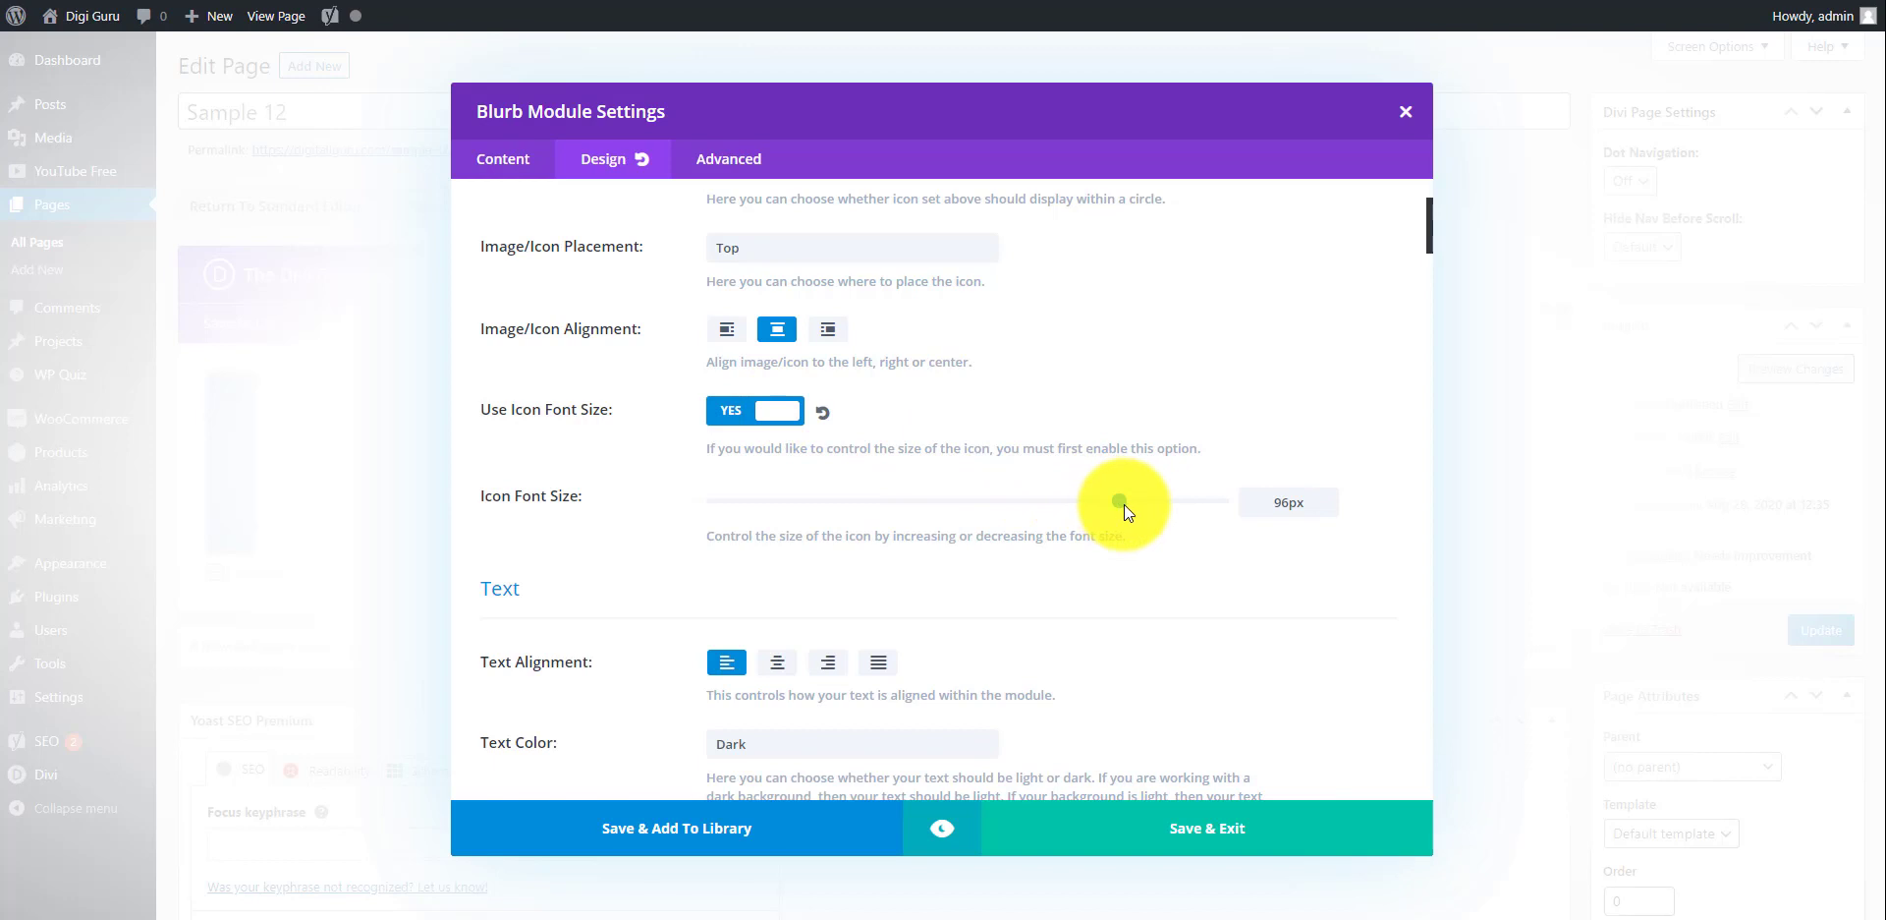
mouse_move(1124, 504)
mouse_down()
mouse_move(1149, 503)
mouse_move(1133, 501)
mouse_up()
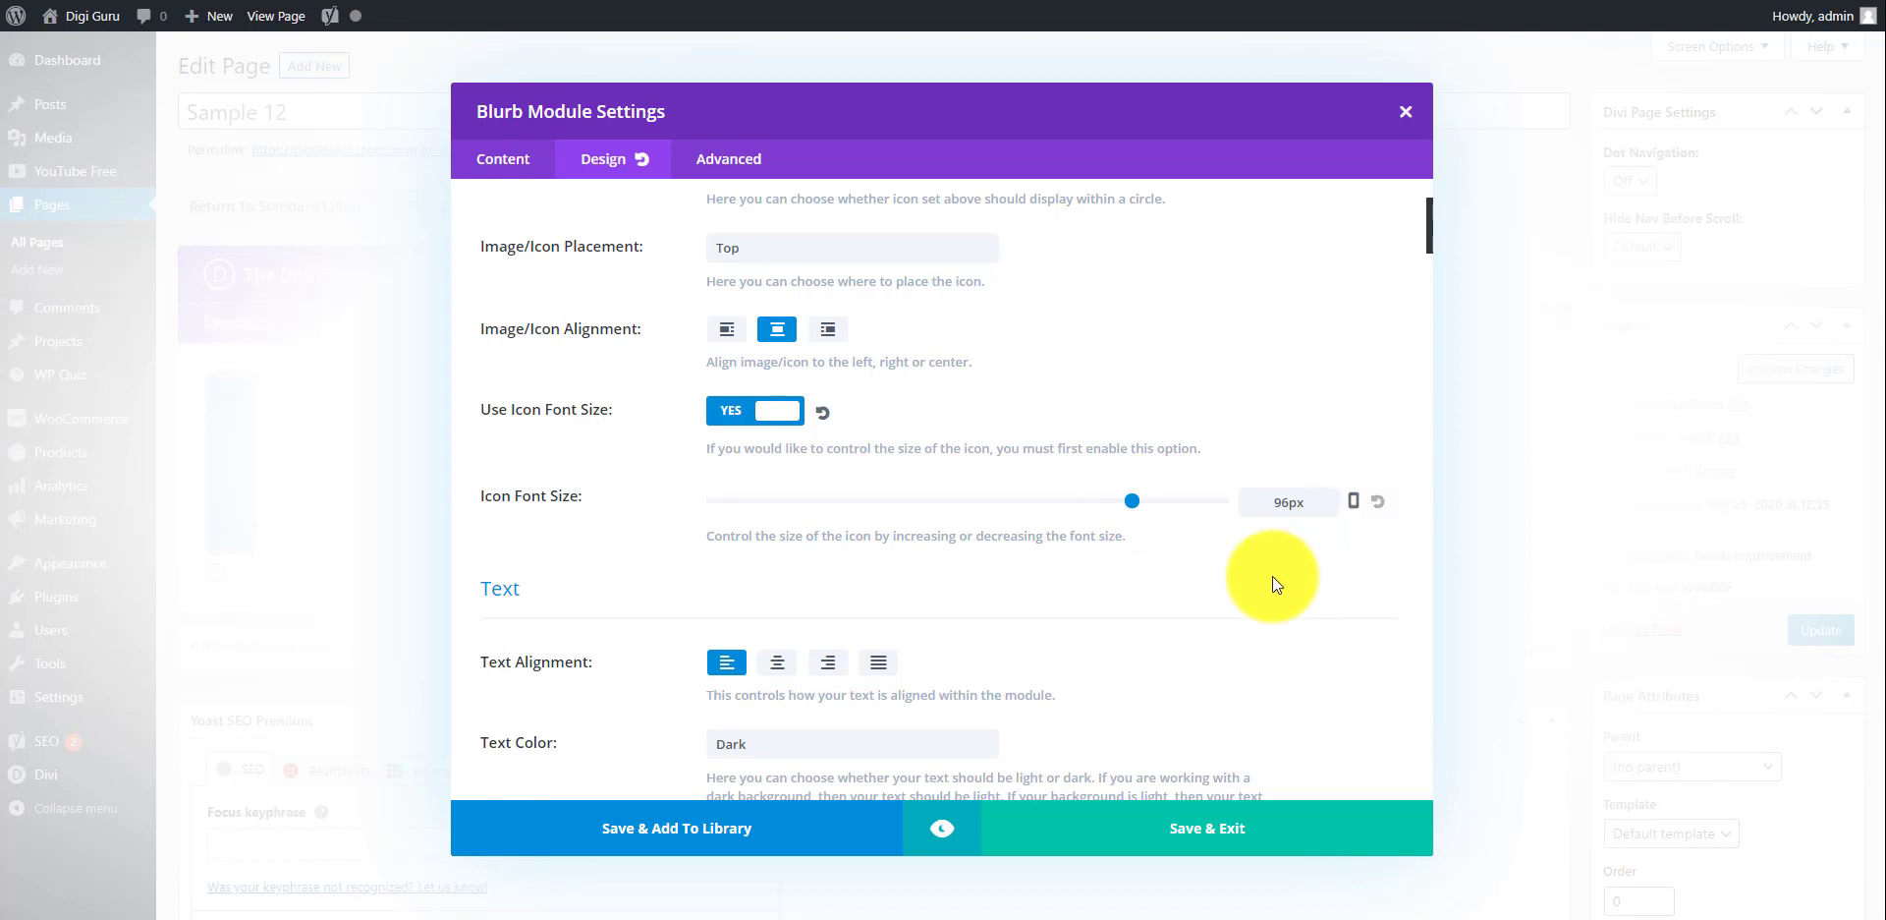
Set the blurb module's text alignment to centre.
scroll(1272, 576, down, 2)
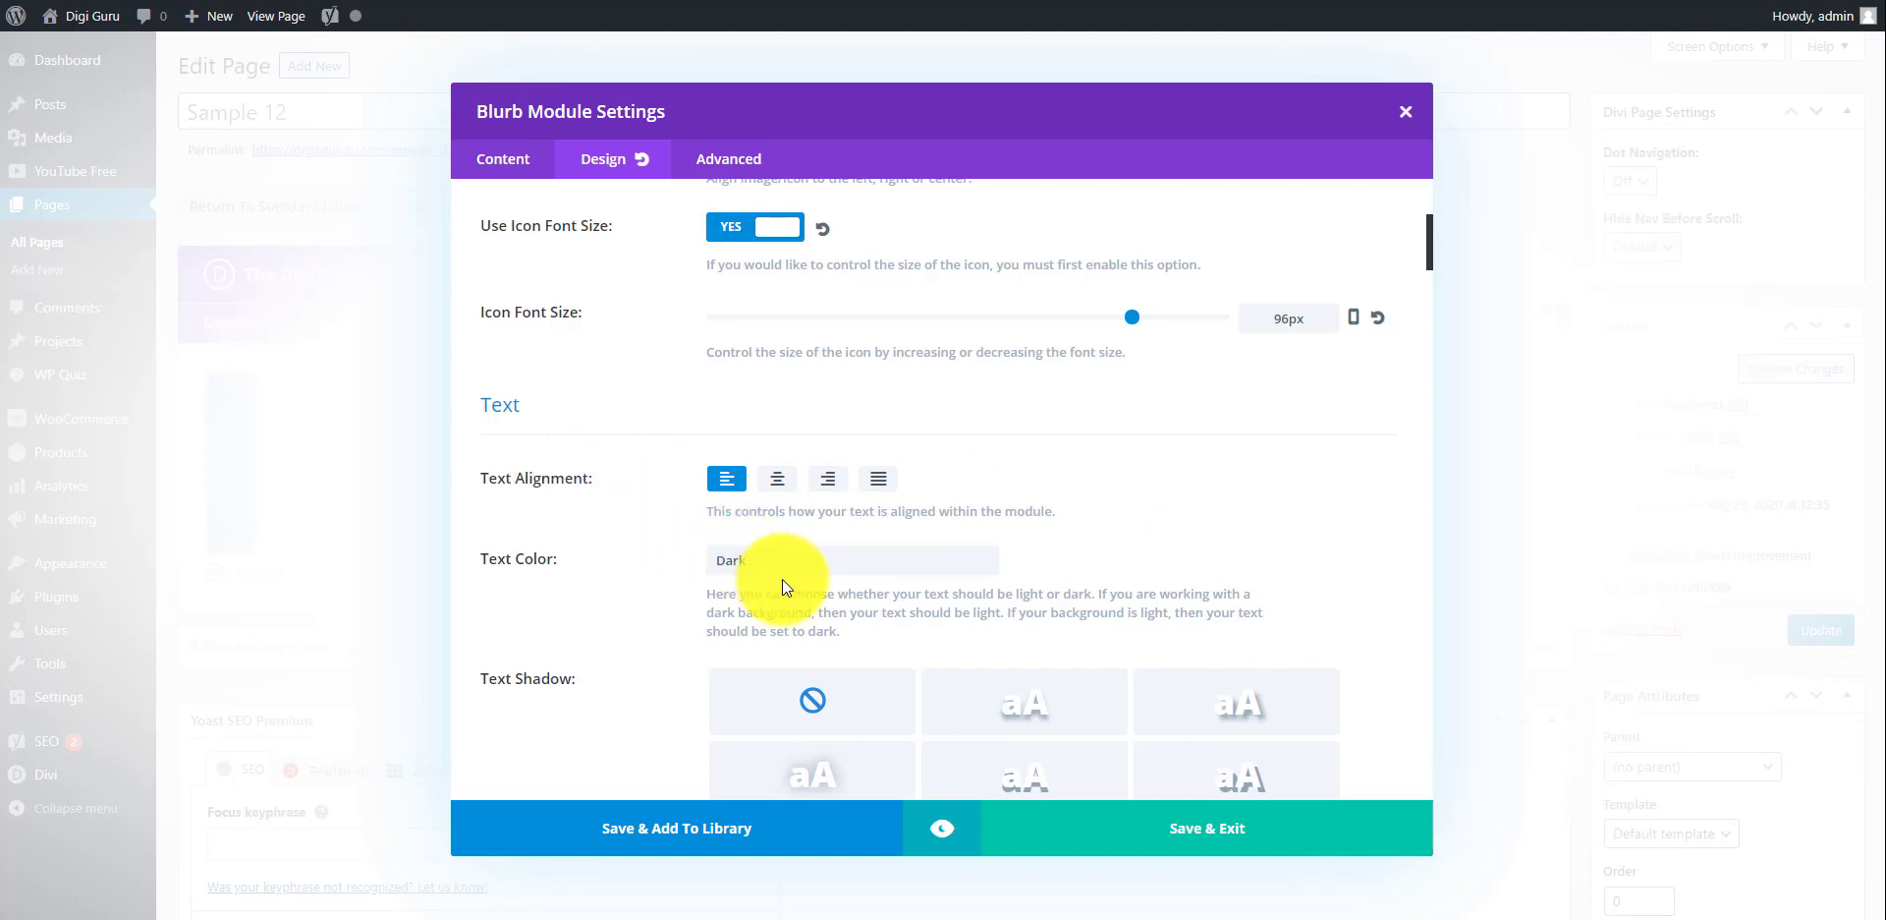
click(777, 480)
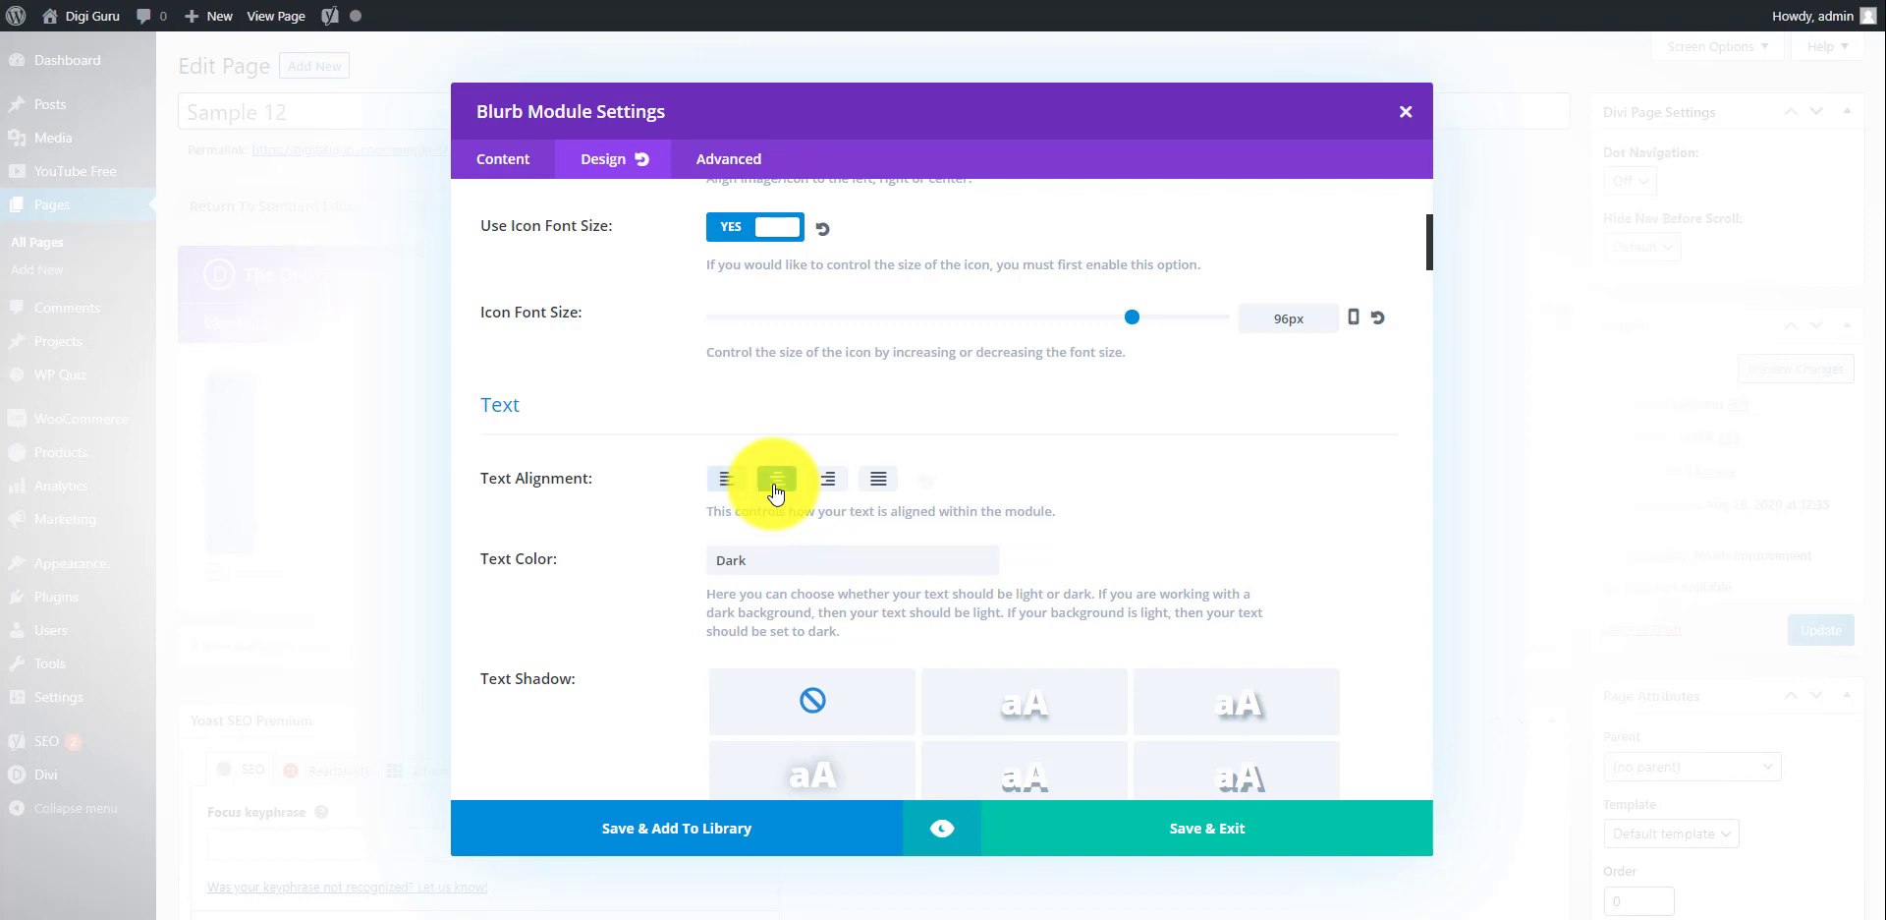
scroll(1182, 485, down, 3)
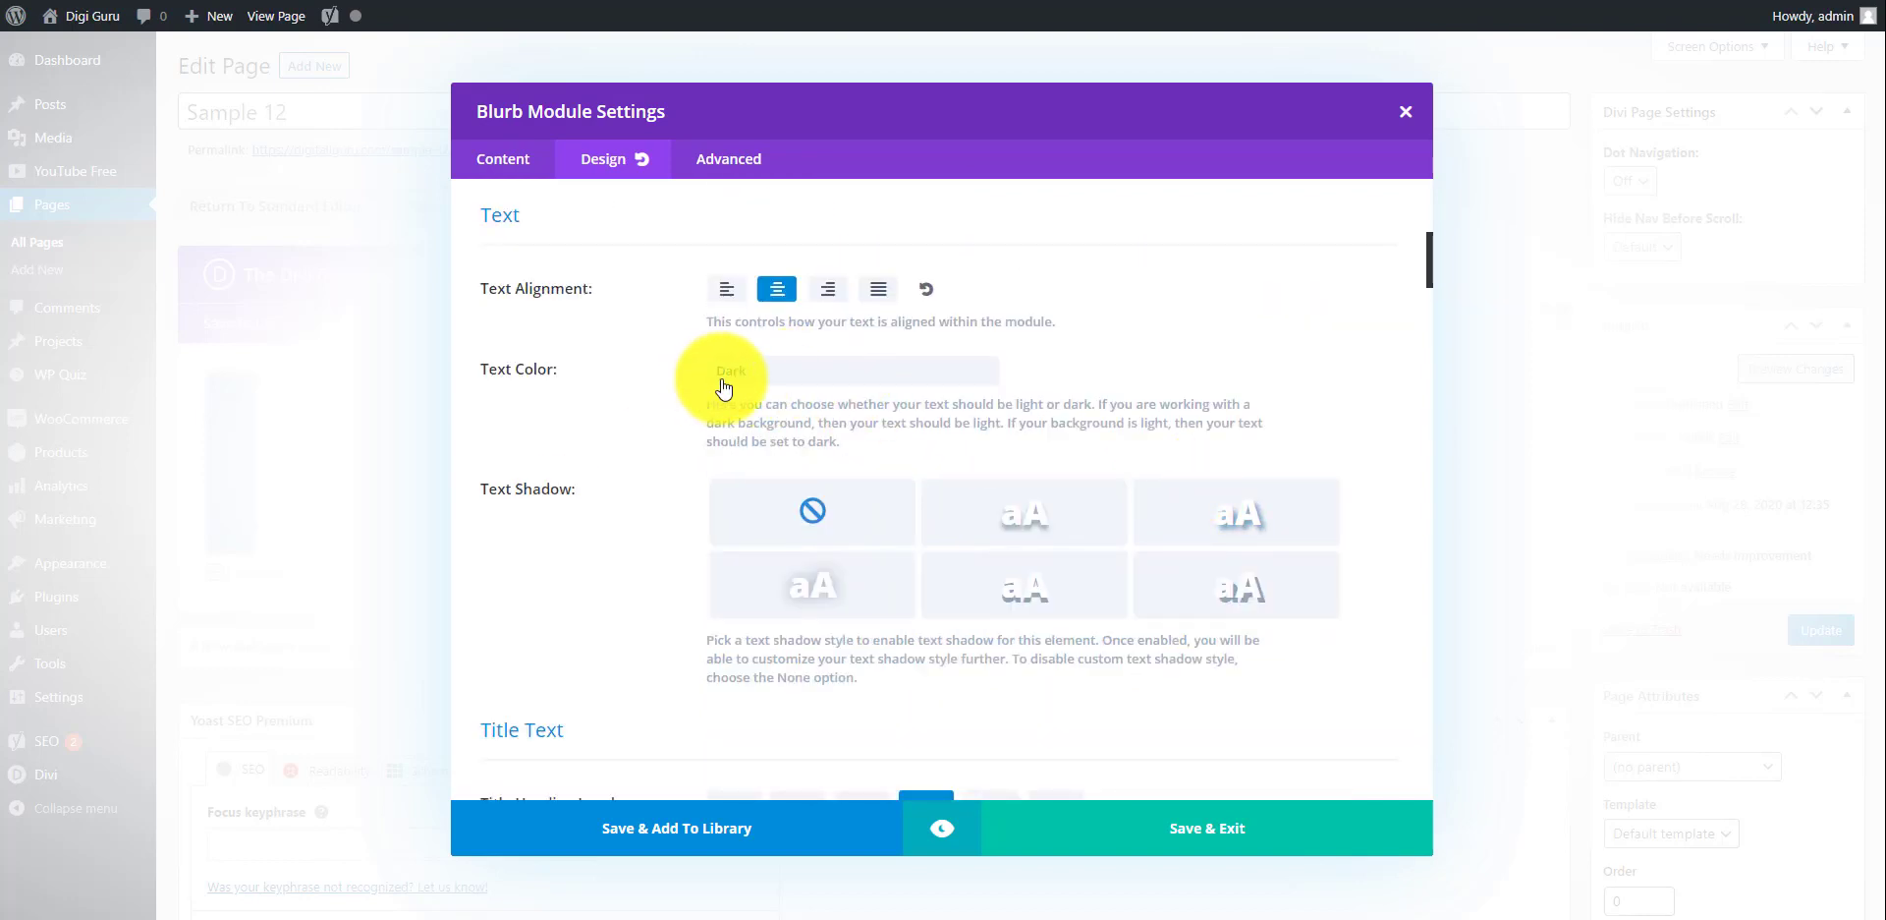
scroll(727, 401, down, 1)
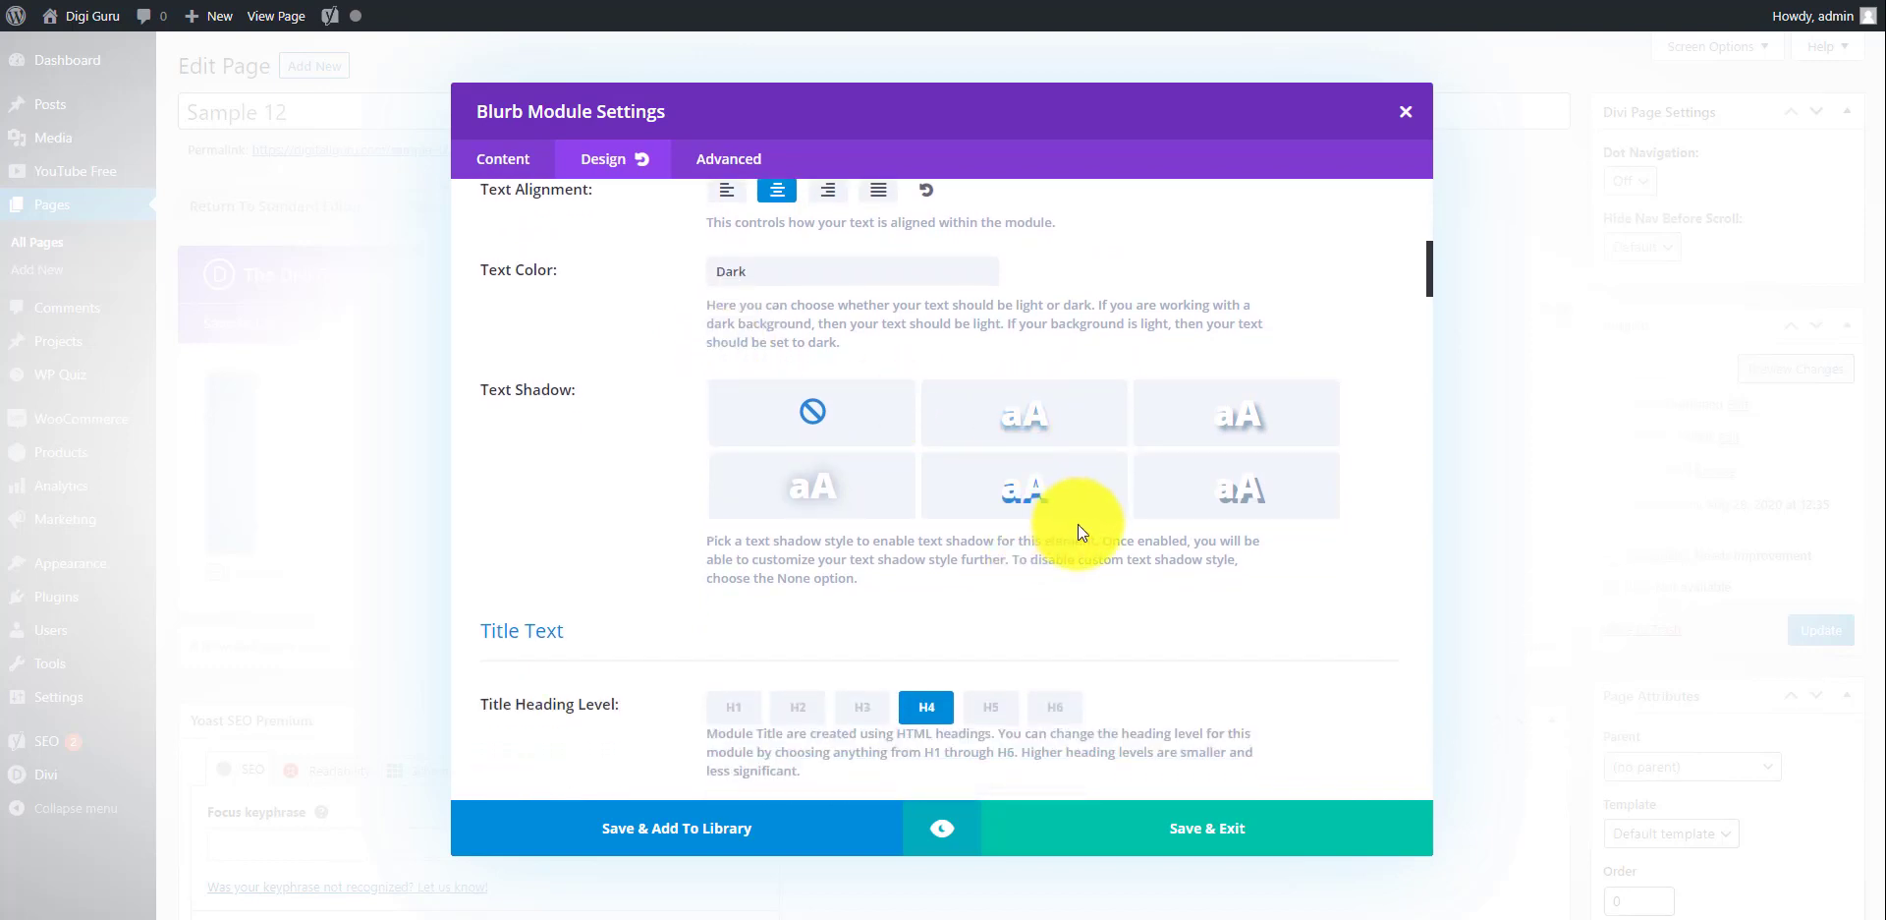
Preview the blurb within its settings, return to the options and save and close the module settings.
scroll(1077, 522, down, 3)
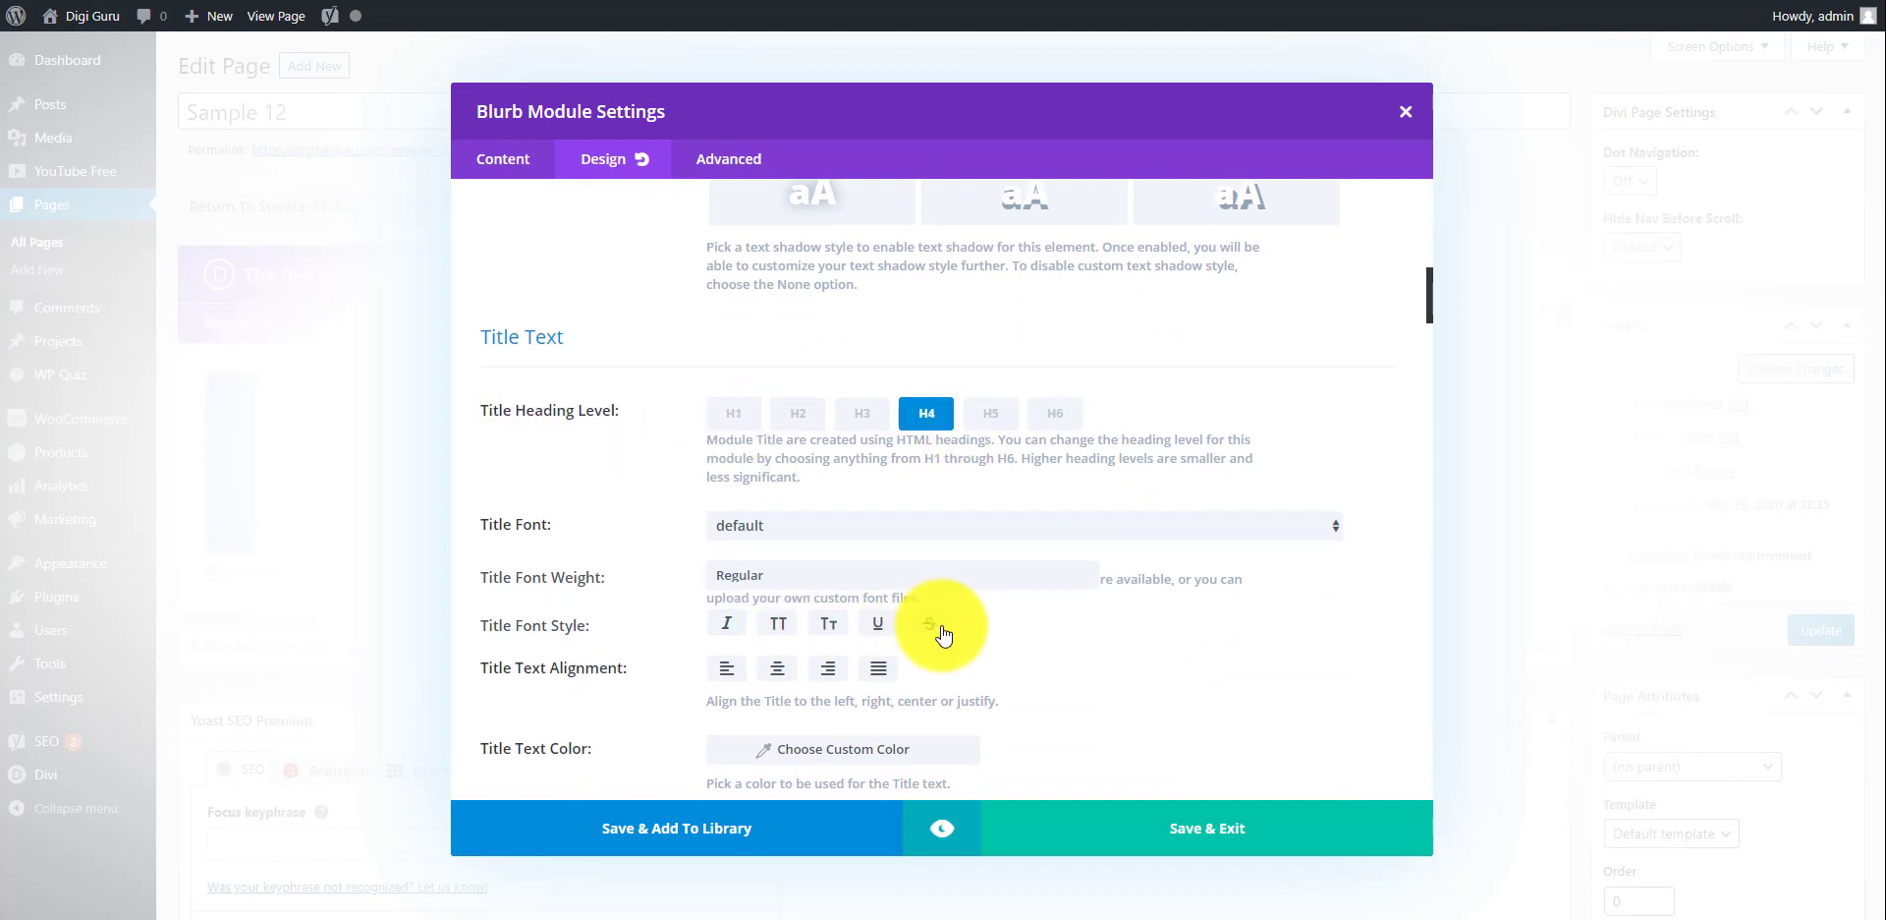
scroll(944, 634, down, 2)
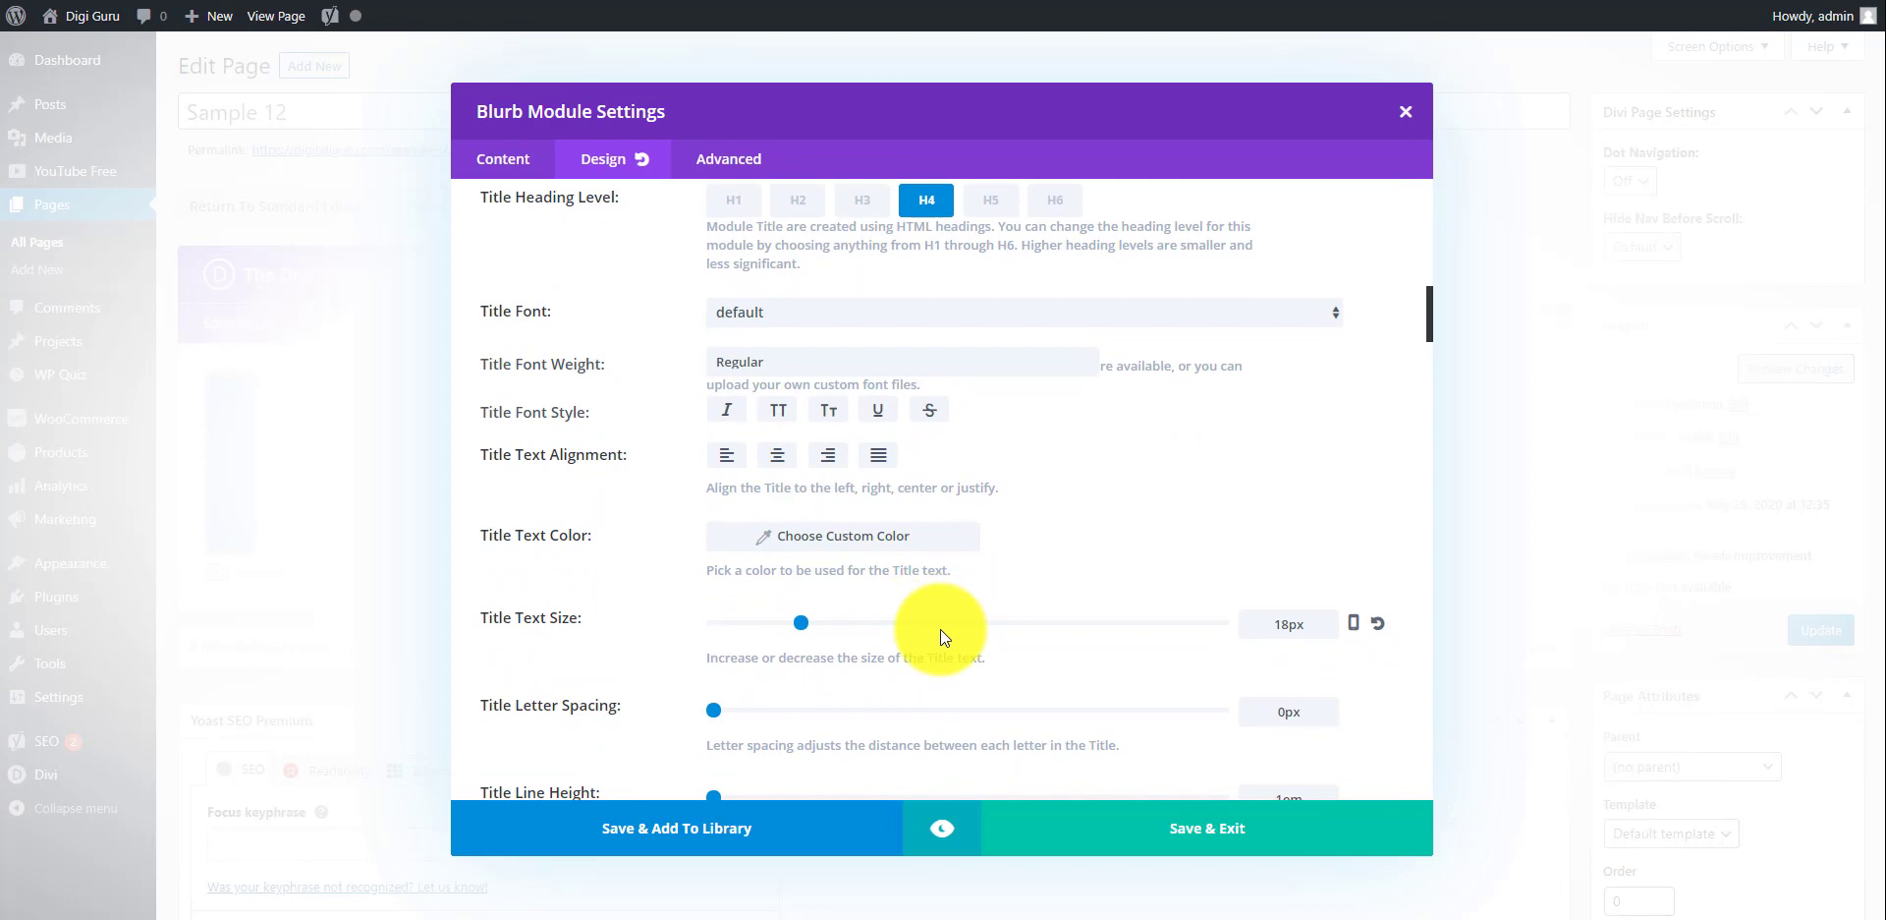
scroll(940, 628, down, 4)
scroll(940, 629, down, 2)
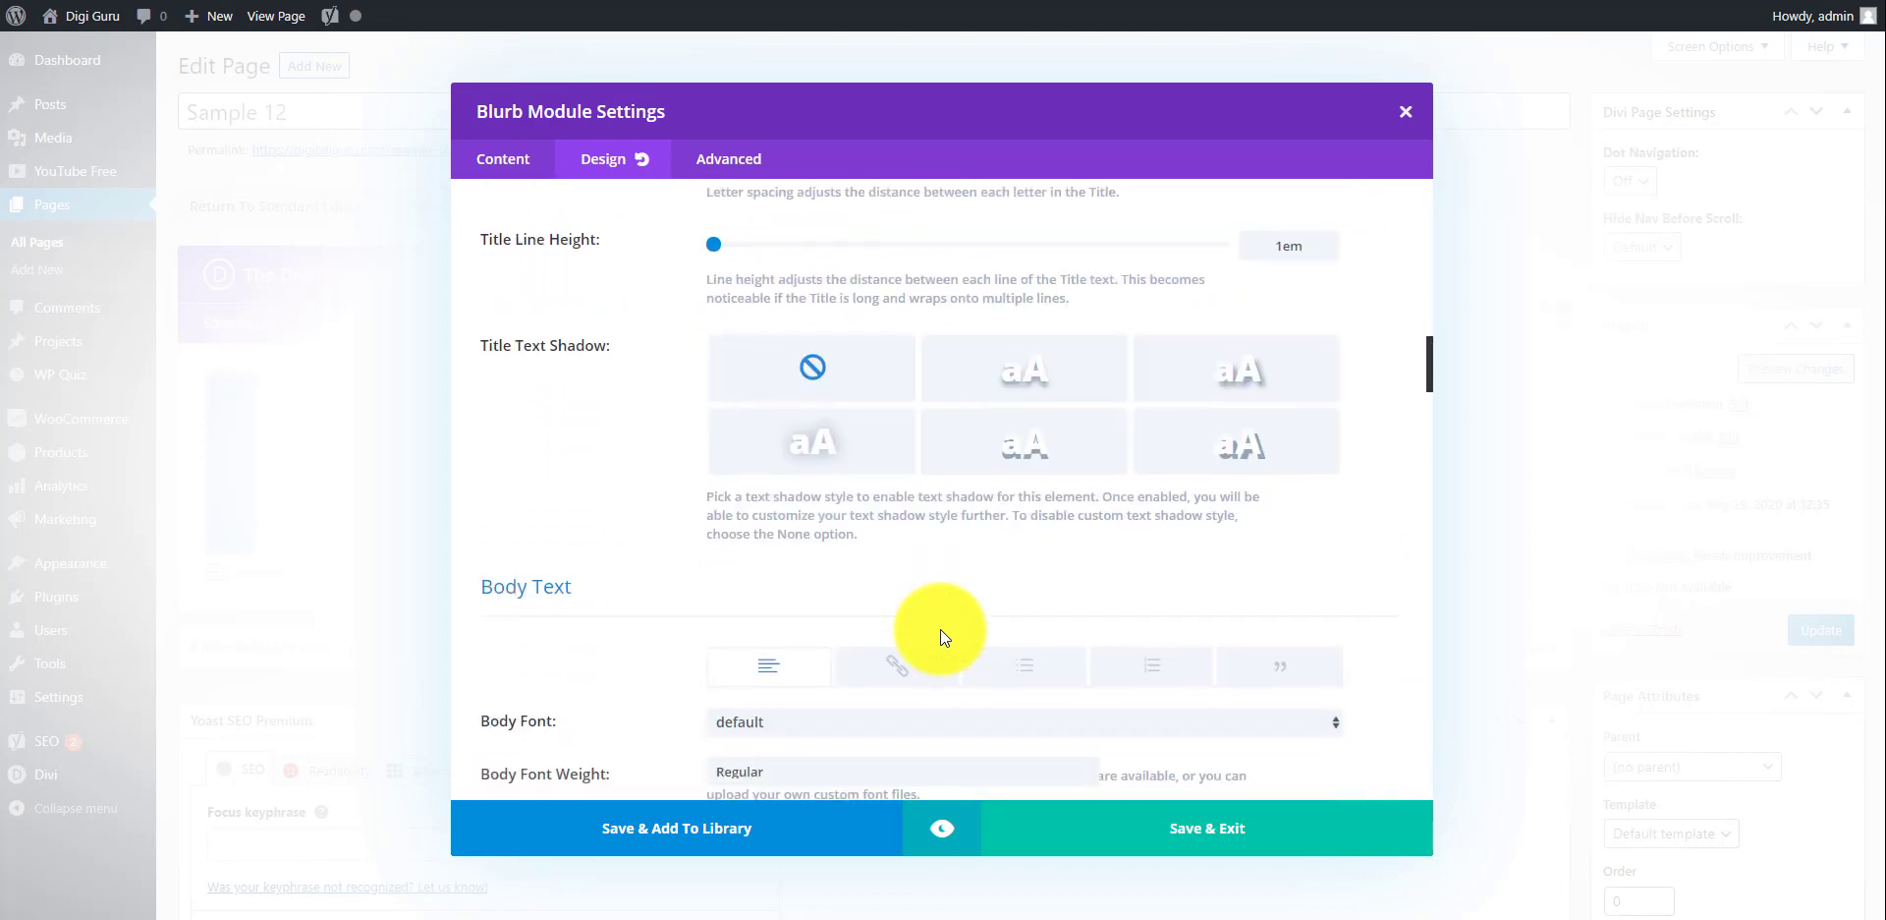
click(940, 833)
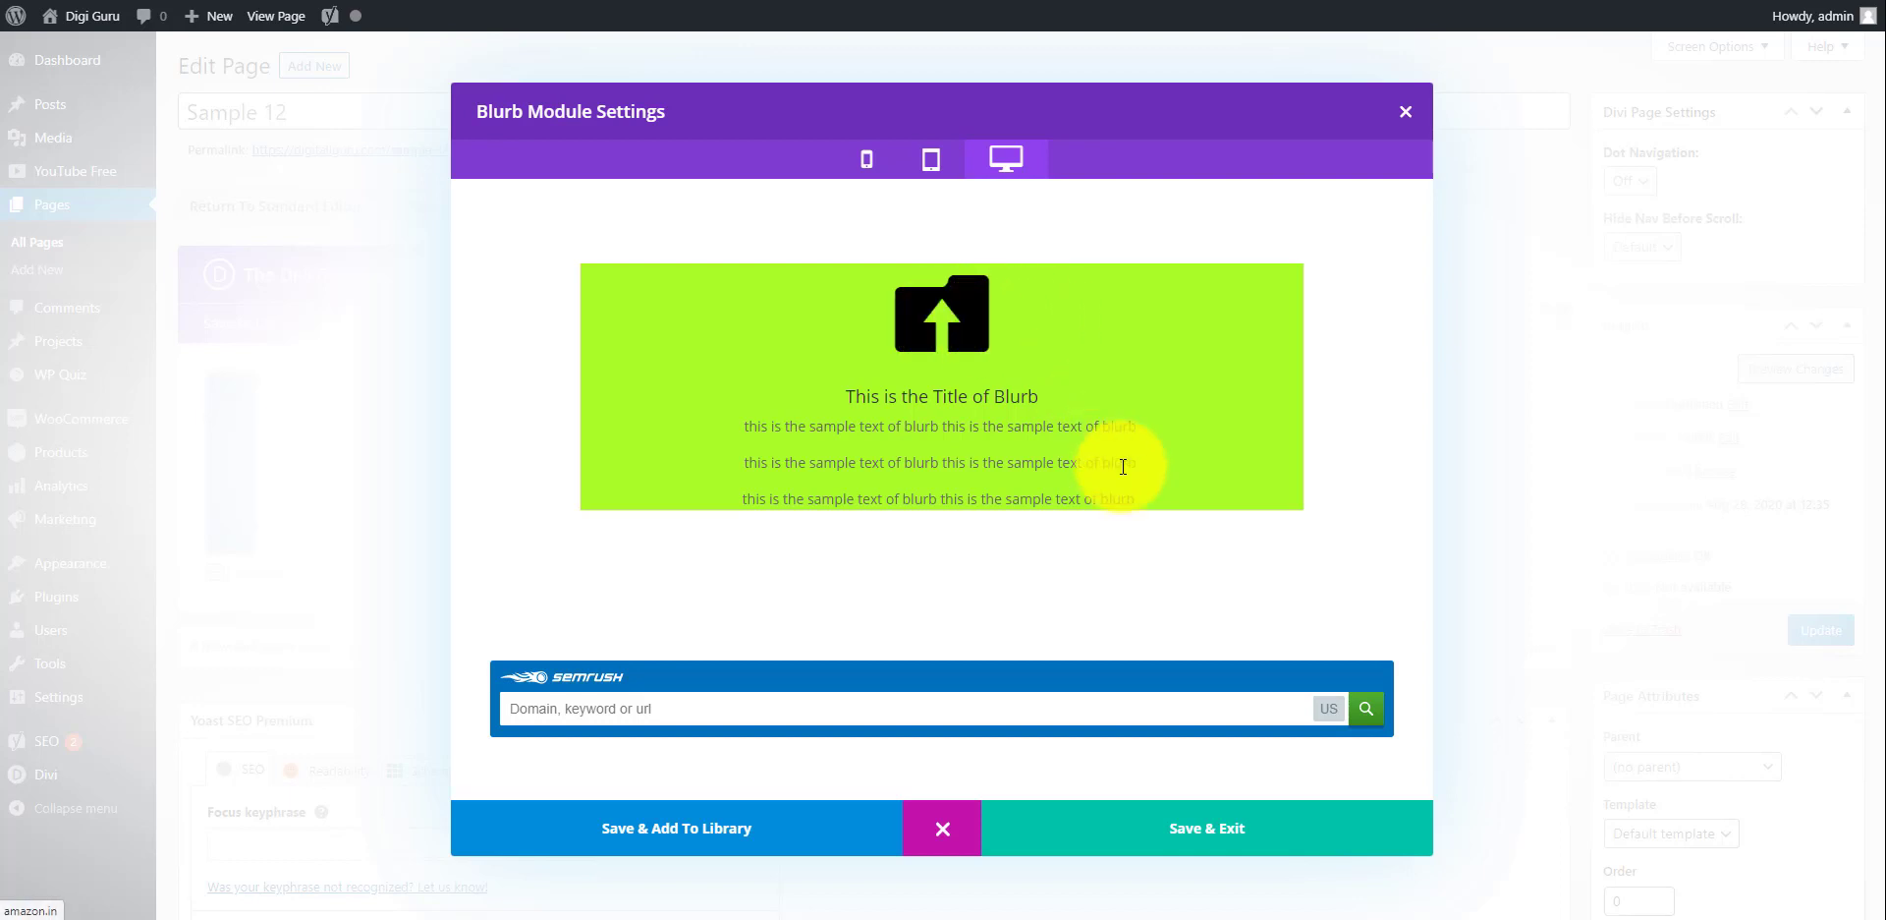
click(963, 830)
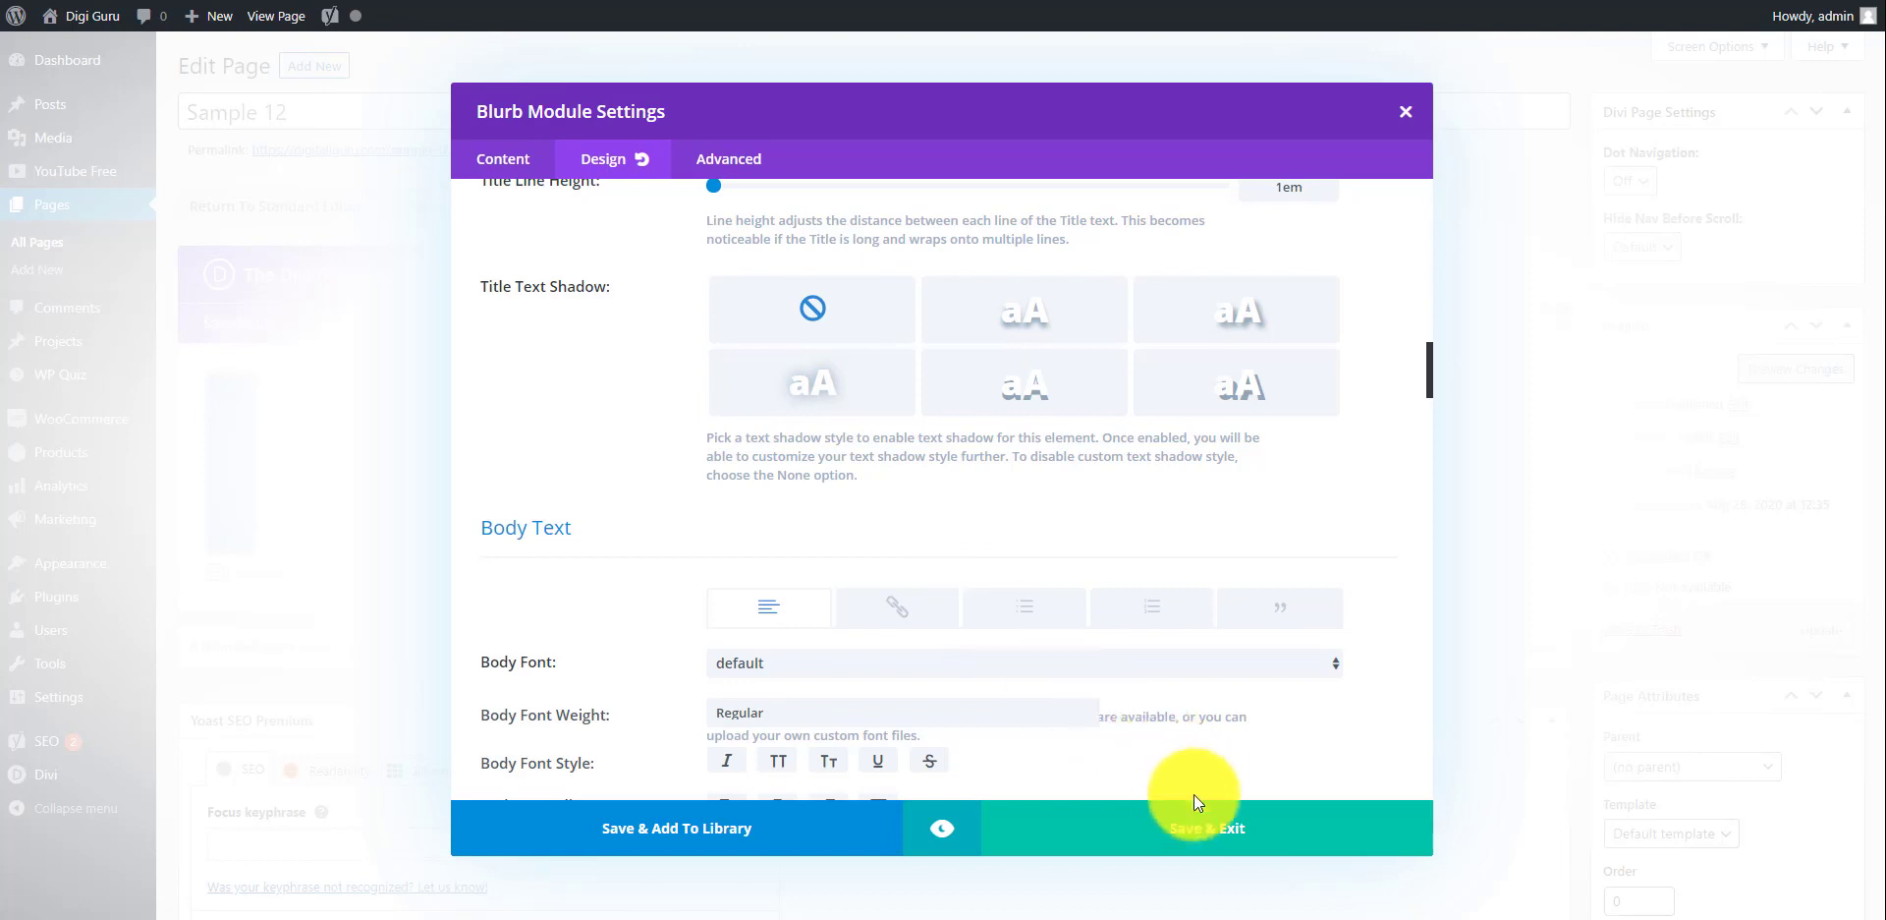
click(1171, 831)
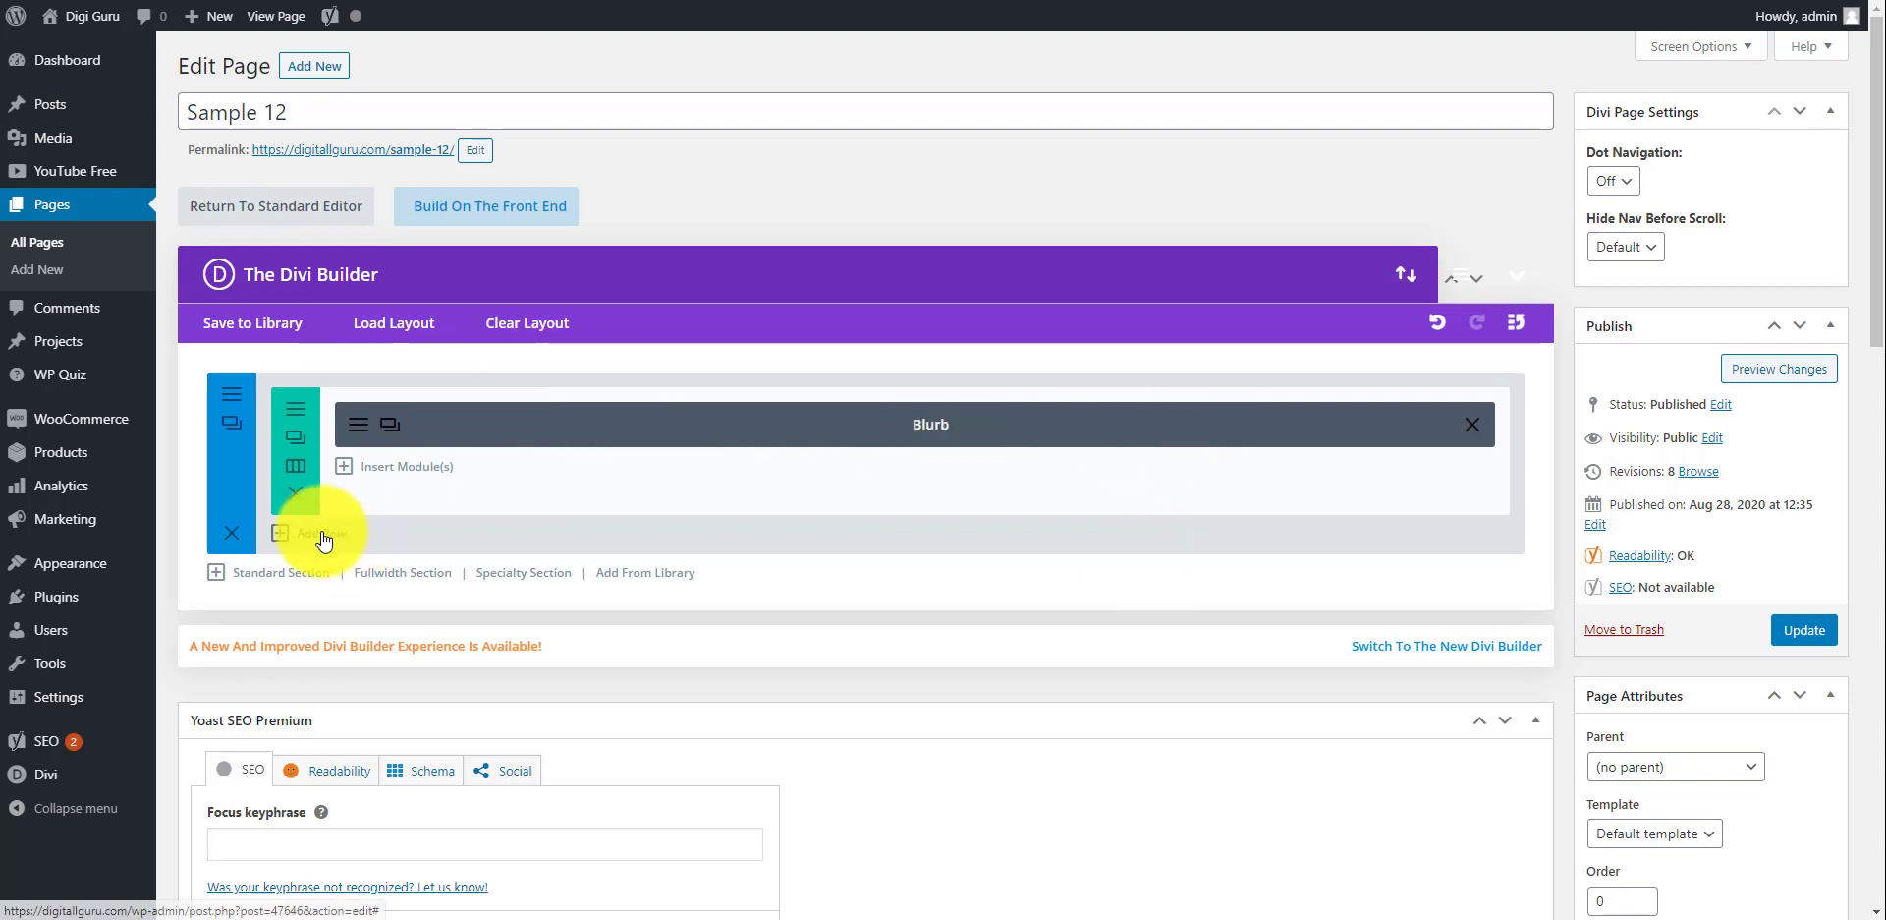
Change the row's column structure to three equal 1/3 columns.
click(297, 472)
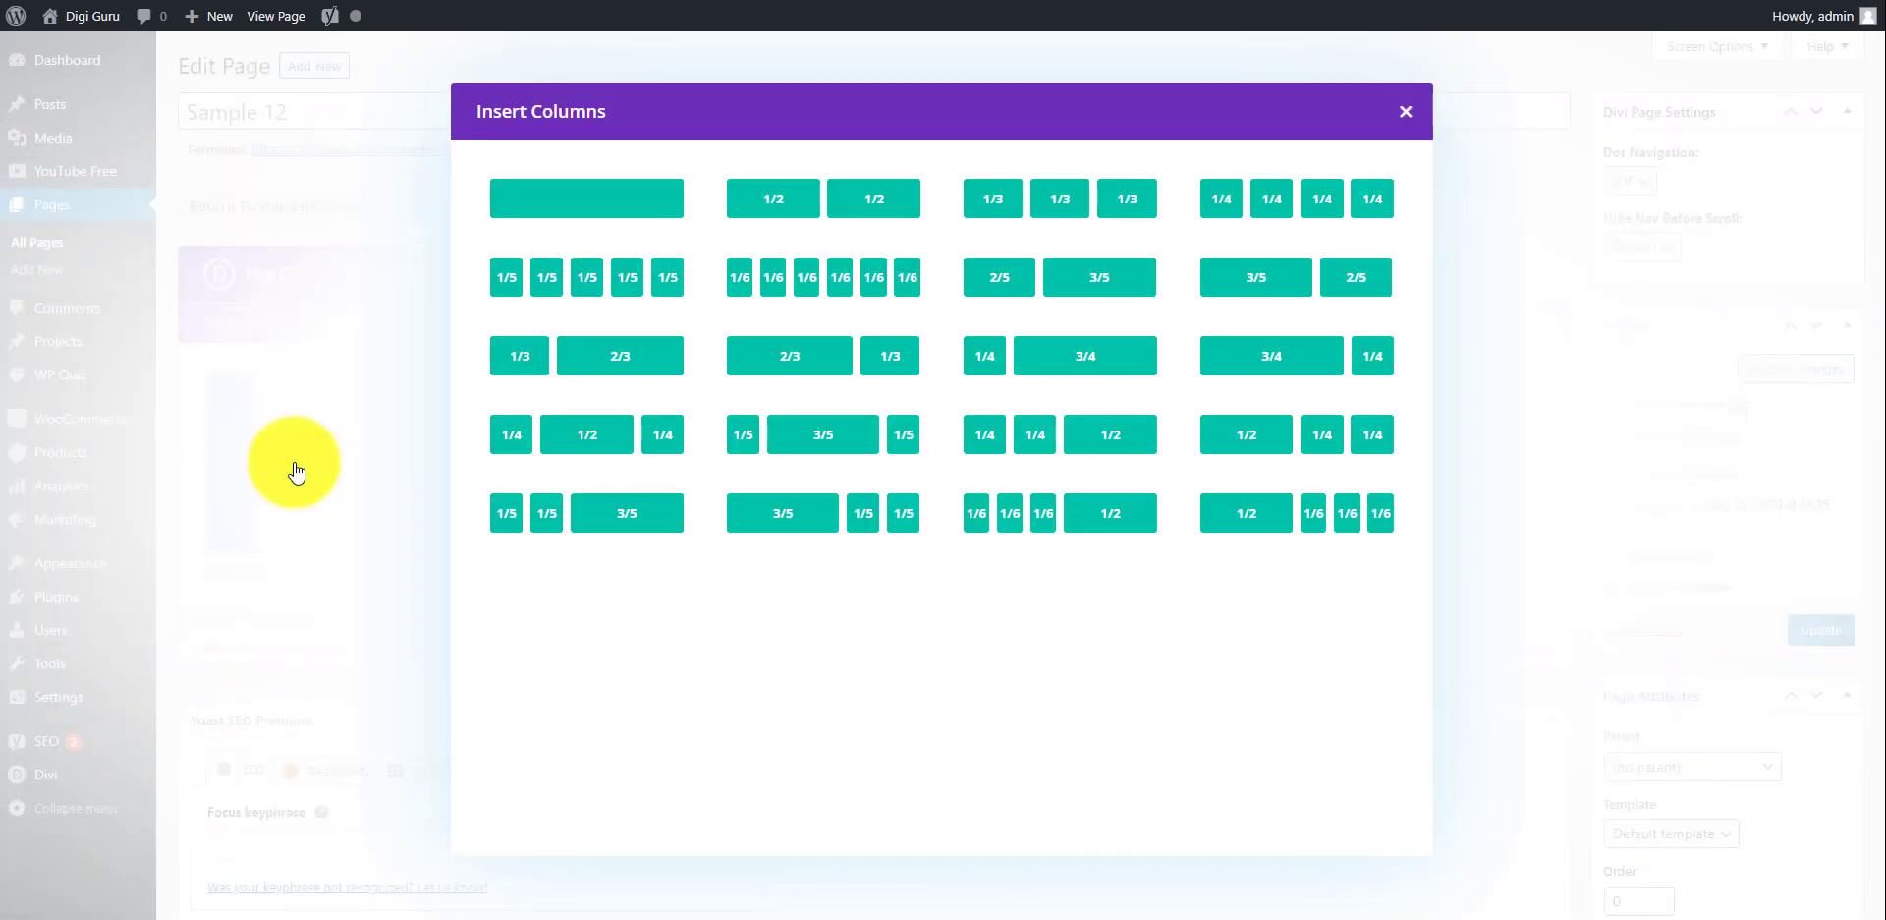
click(1078, 199)
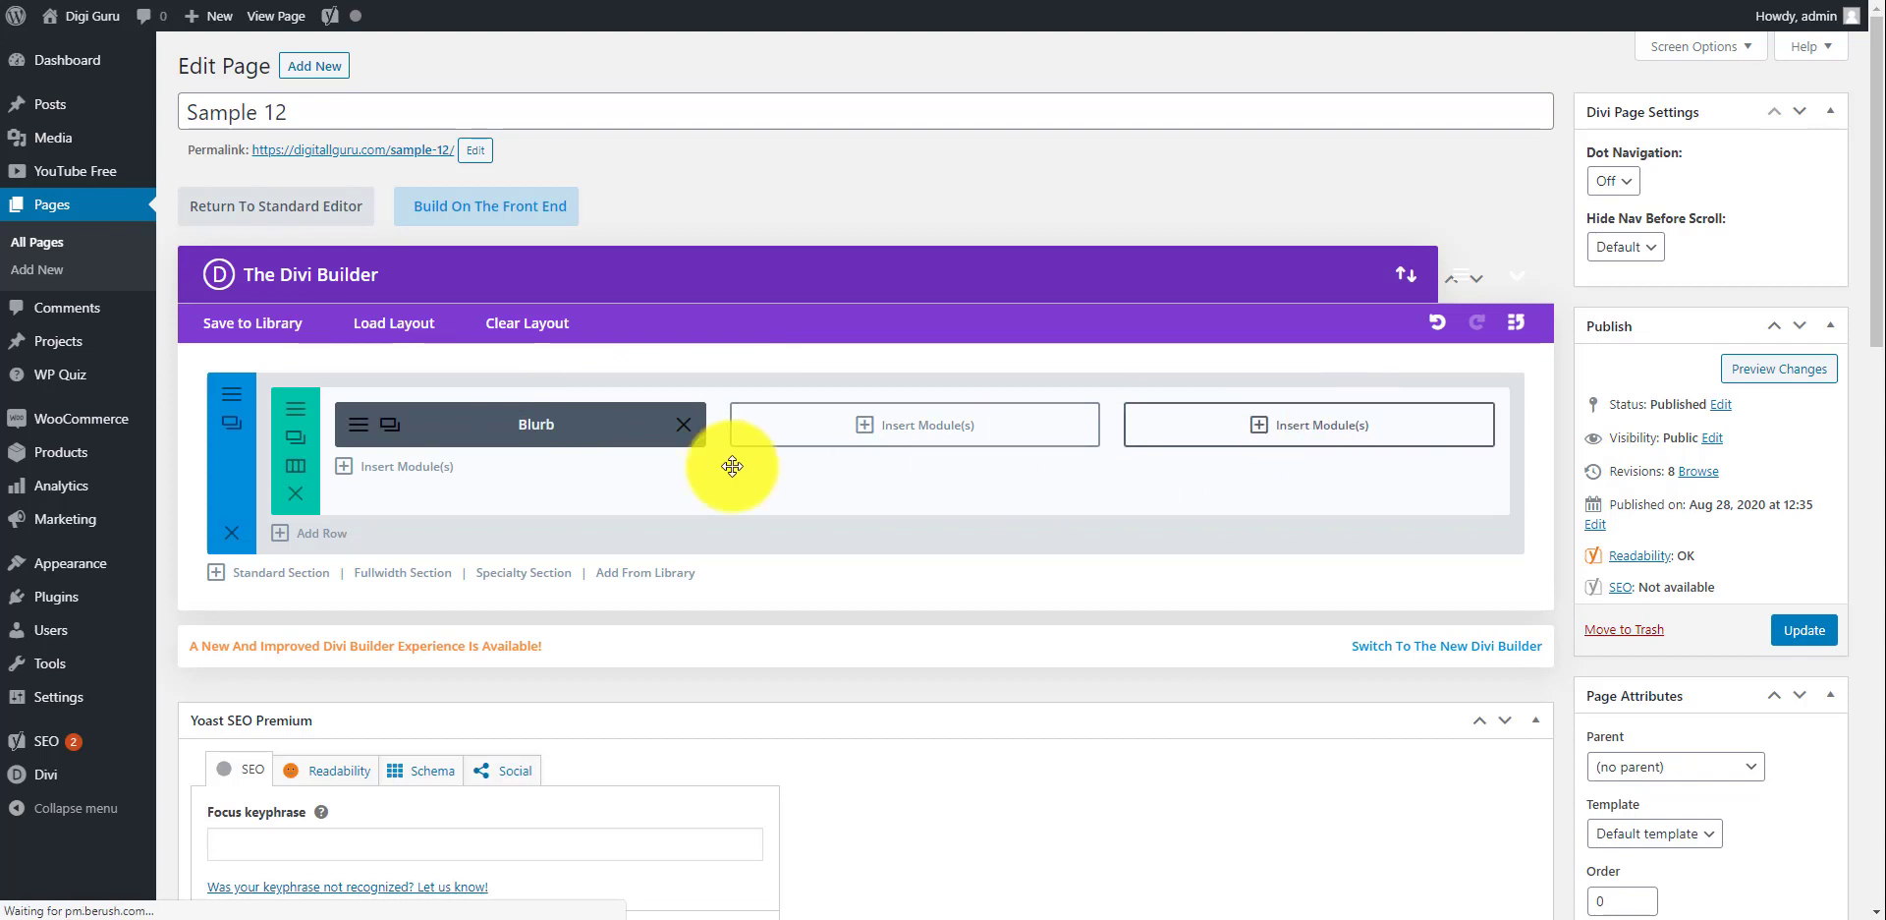
Place duplicates of the blurb in the second and third columns and preview the page changes.
click(389, 429)
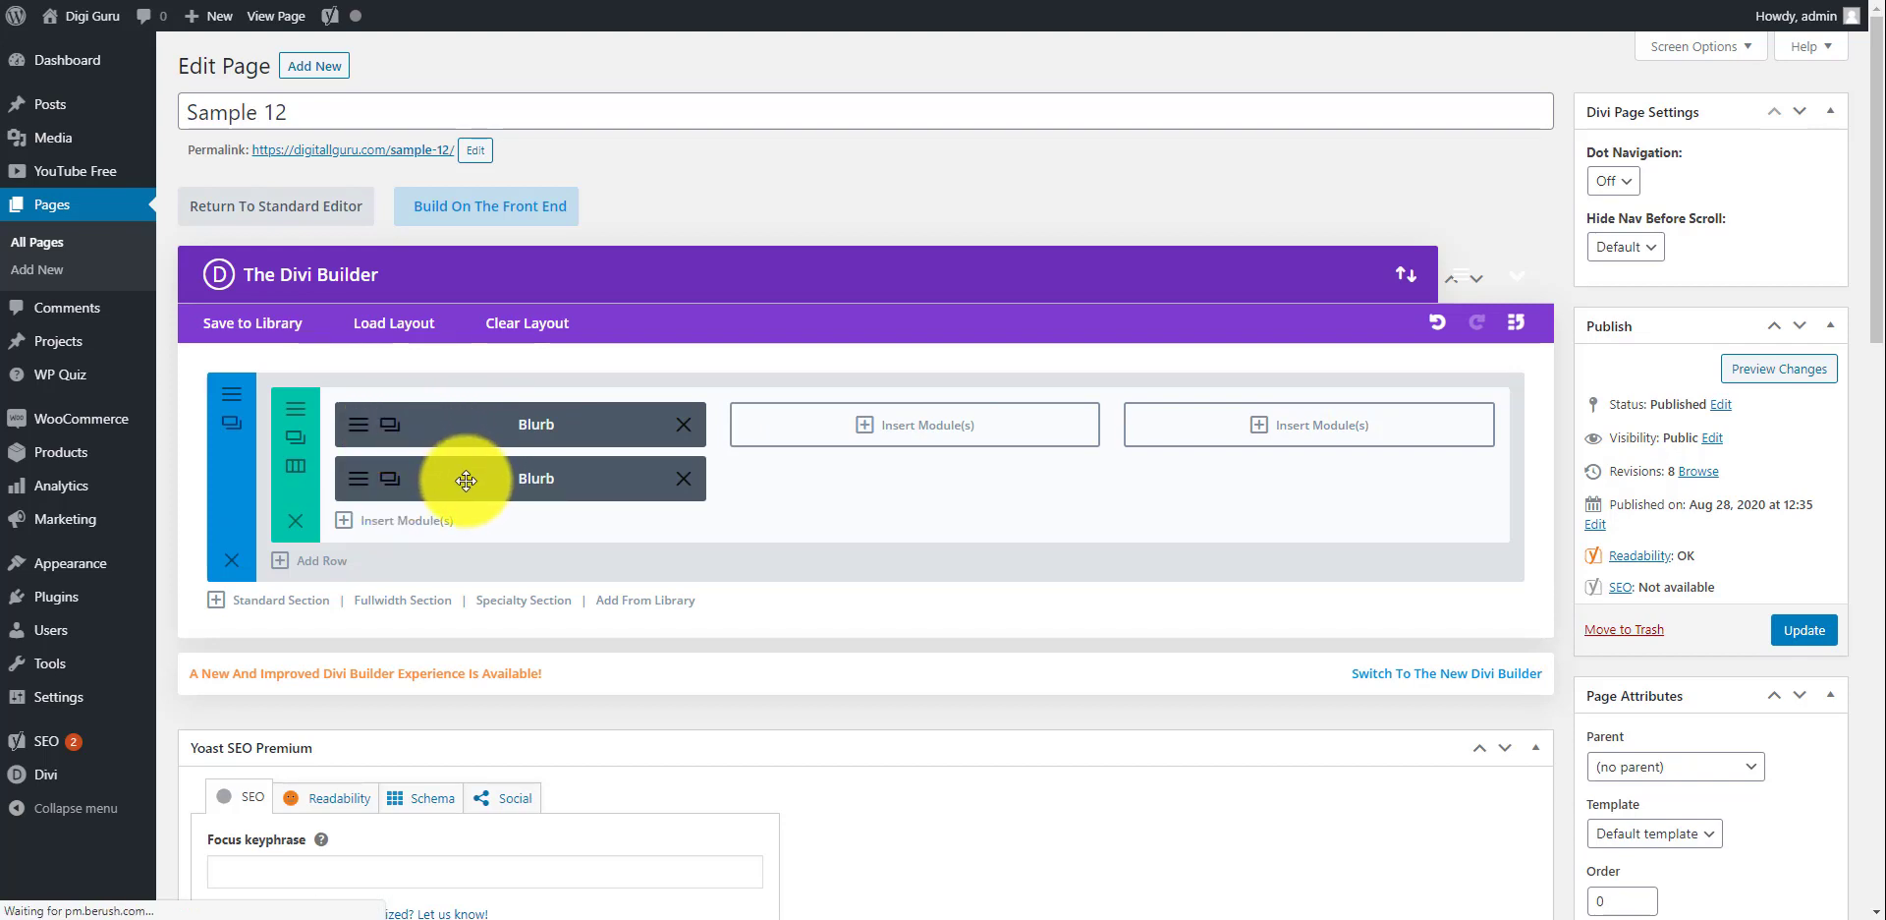
drag(527, 476, 900, 419)
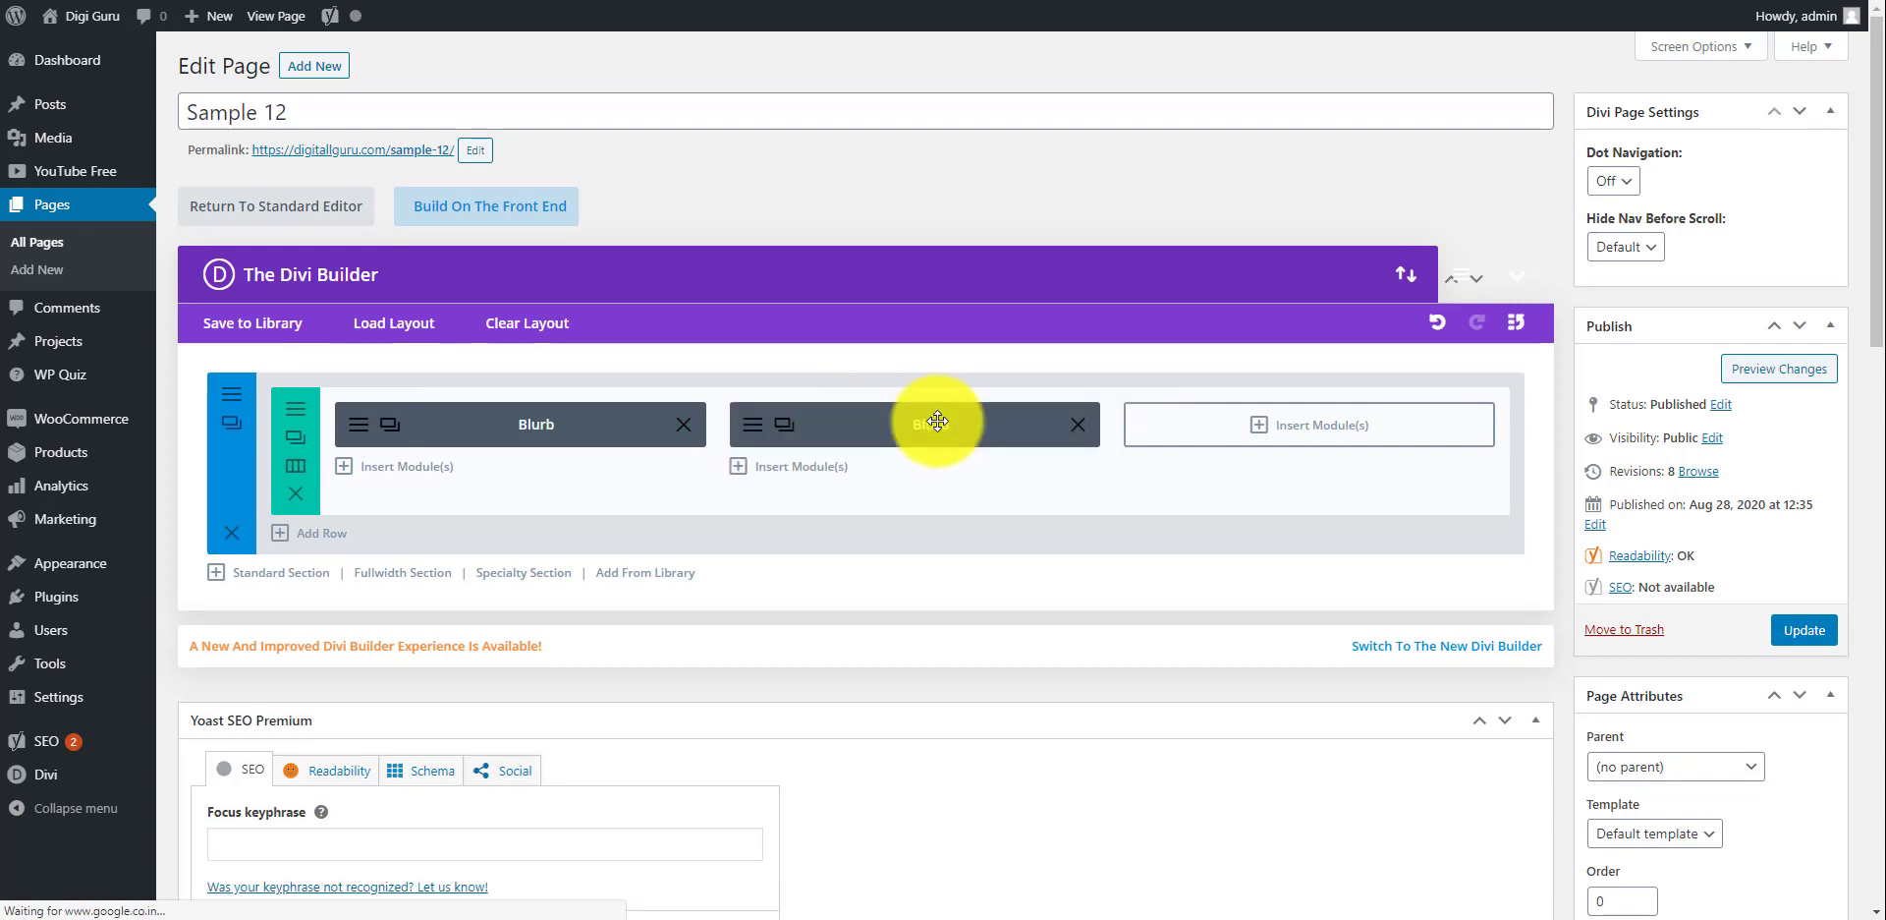
click(783, 424)
drag(874, 476, 1284, 417)
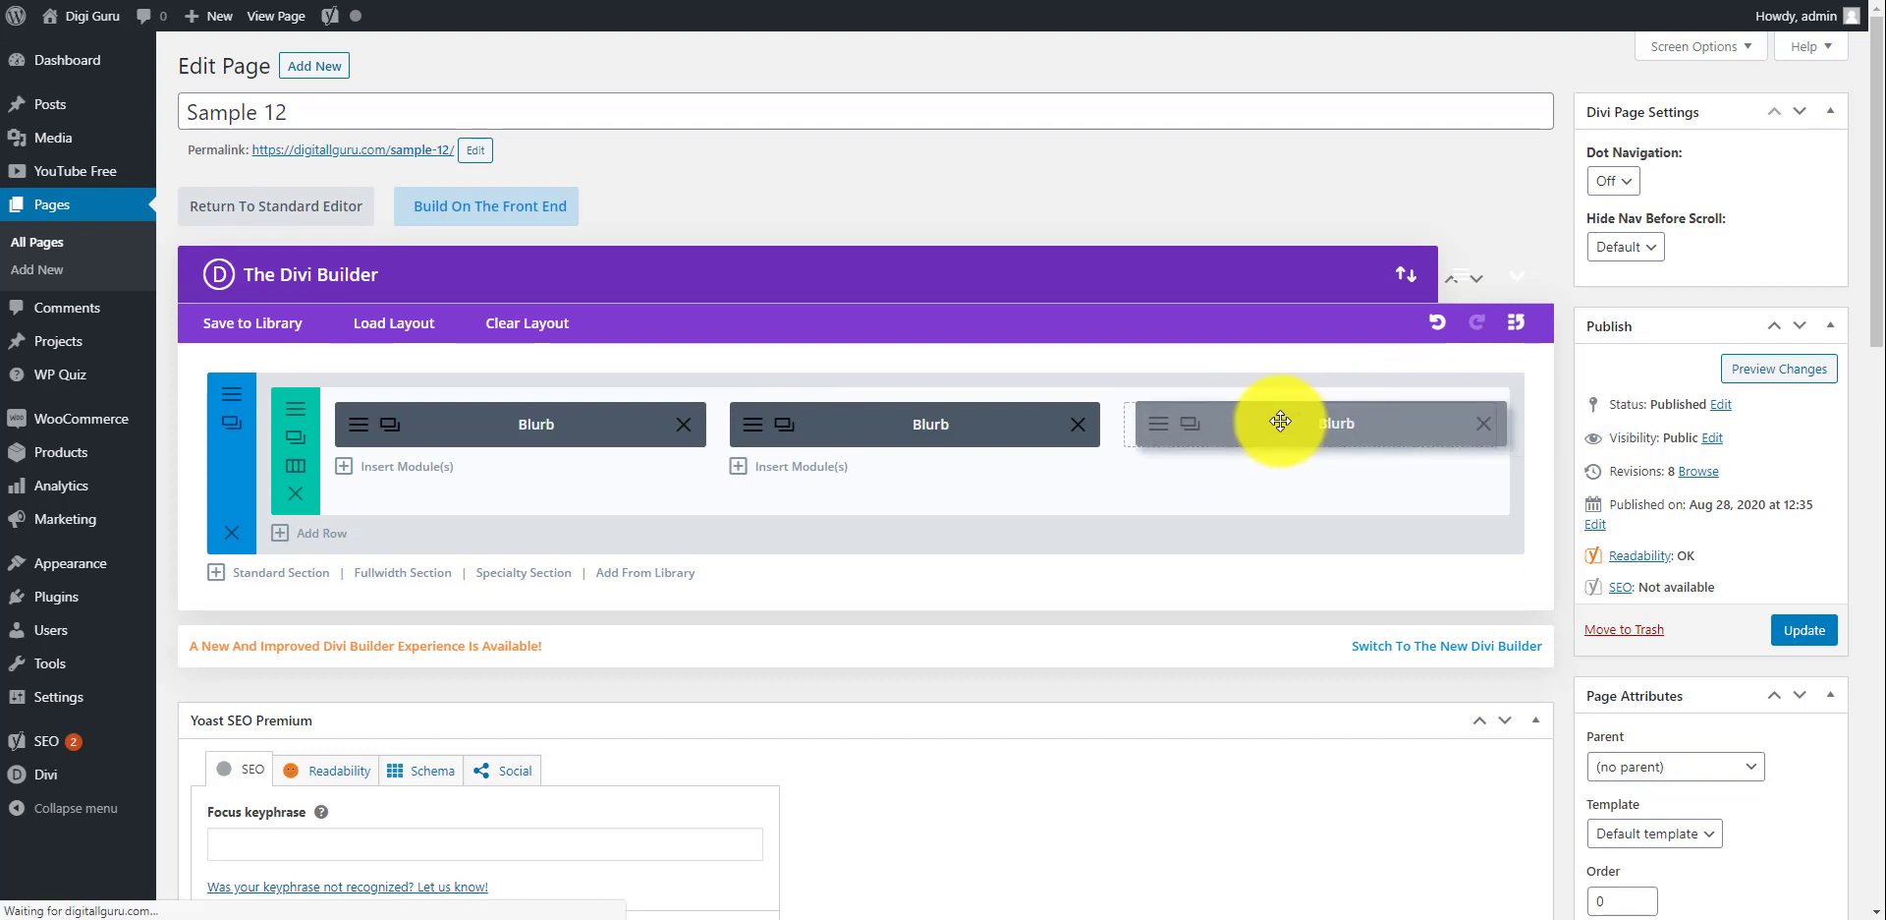
click(1748, 378)
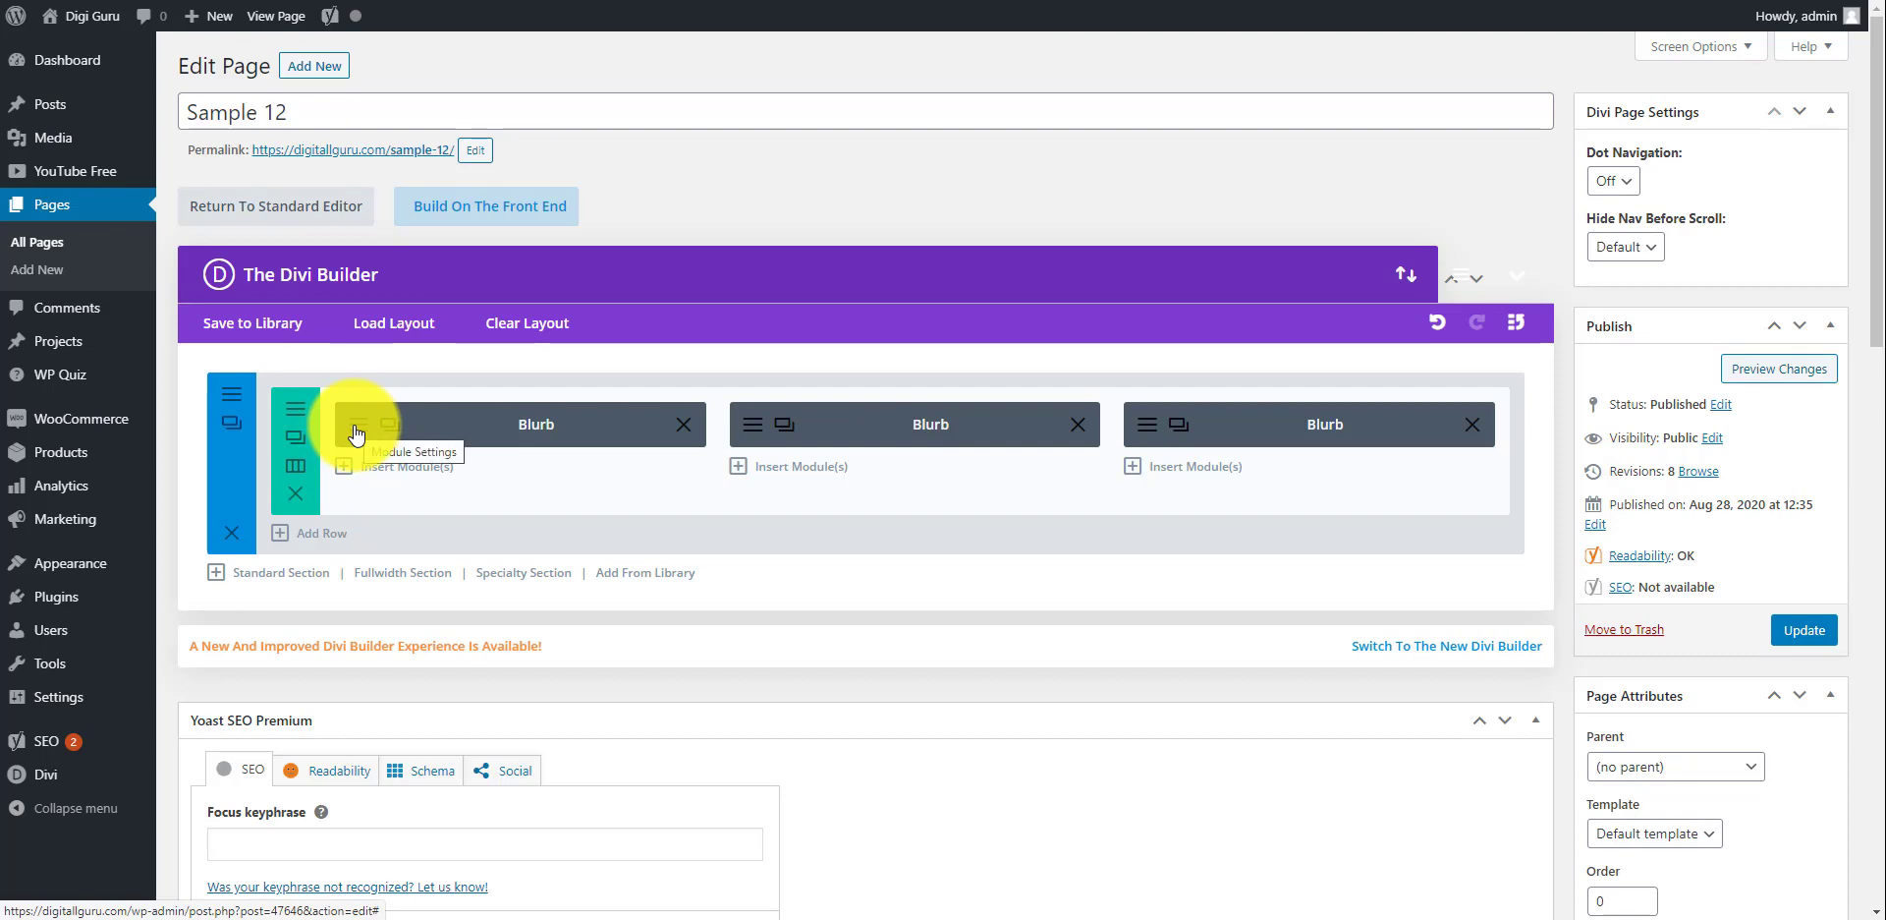
Remove the background colour from the blurb in the first column.
click(356, 433)
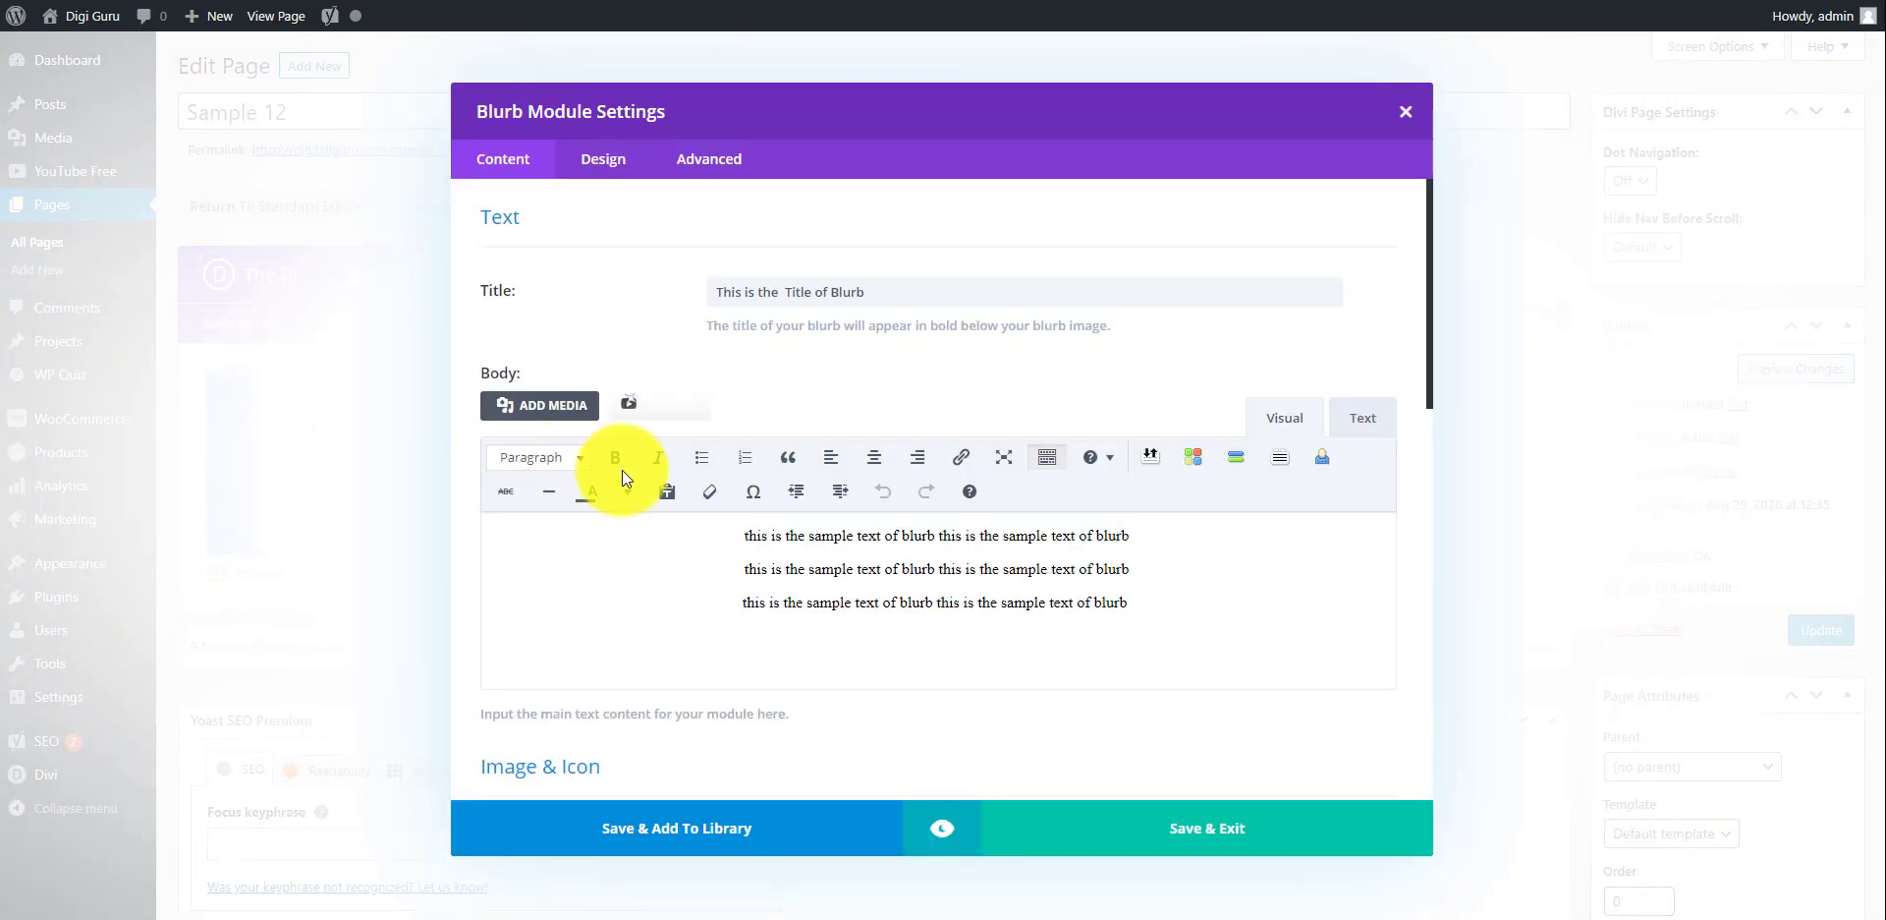
scroll(909, 522, down, 5)
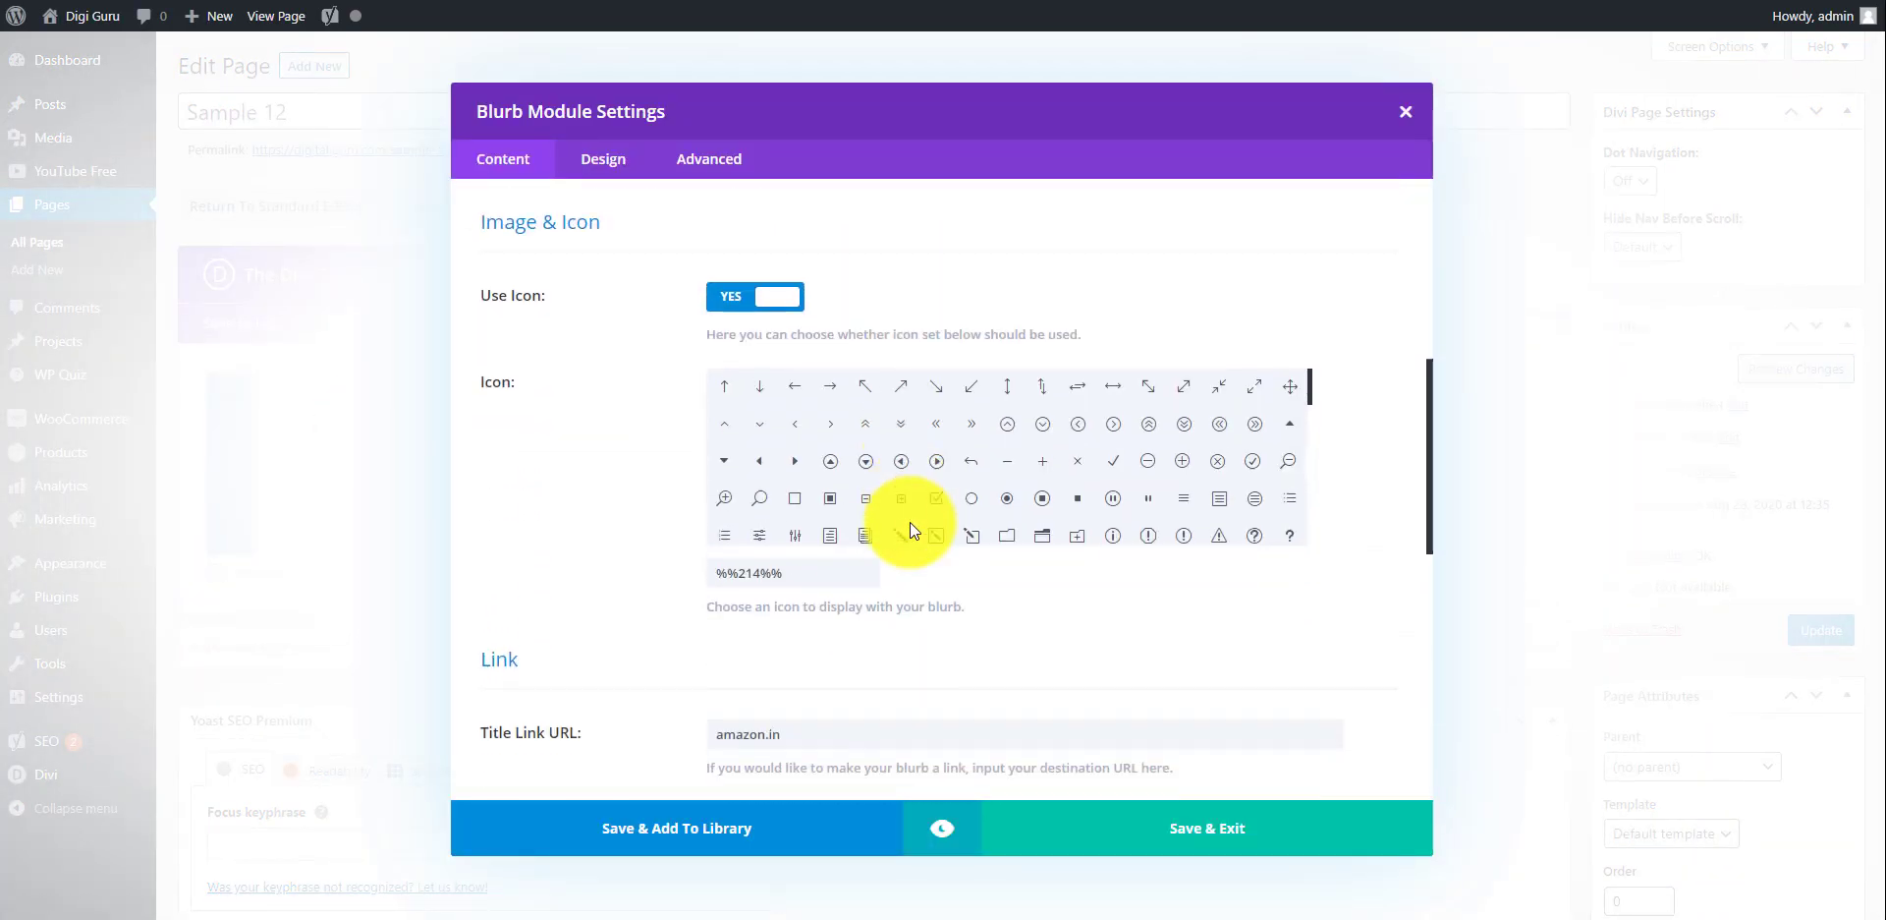
scroll(910, 521, down, 5)
scroll(993, 580, down, 4)
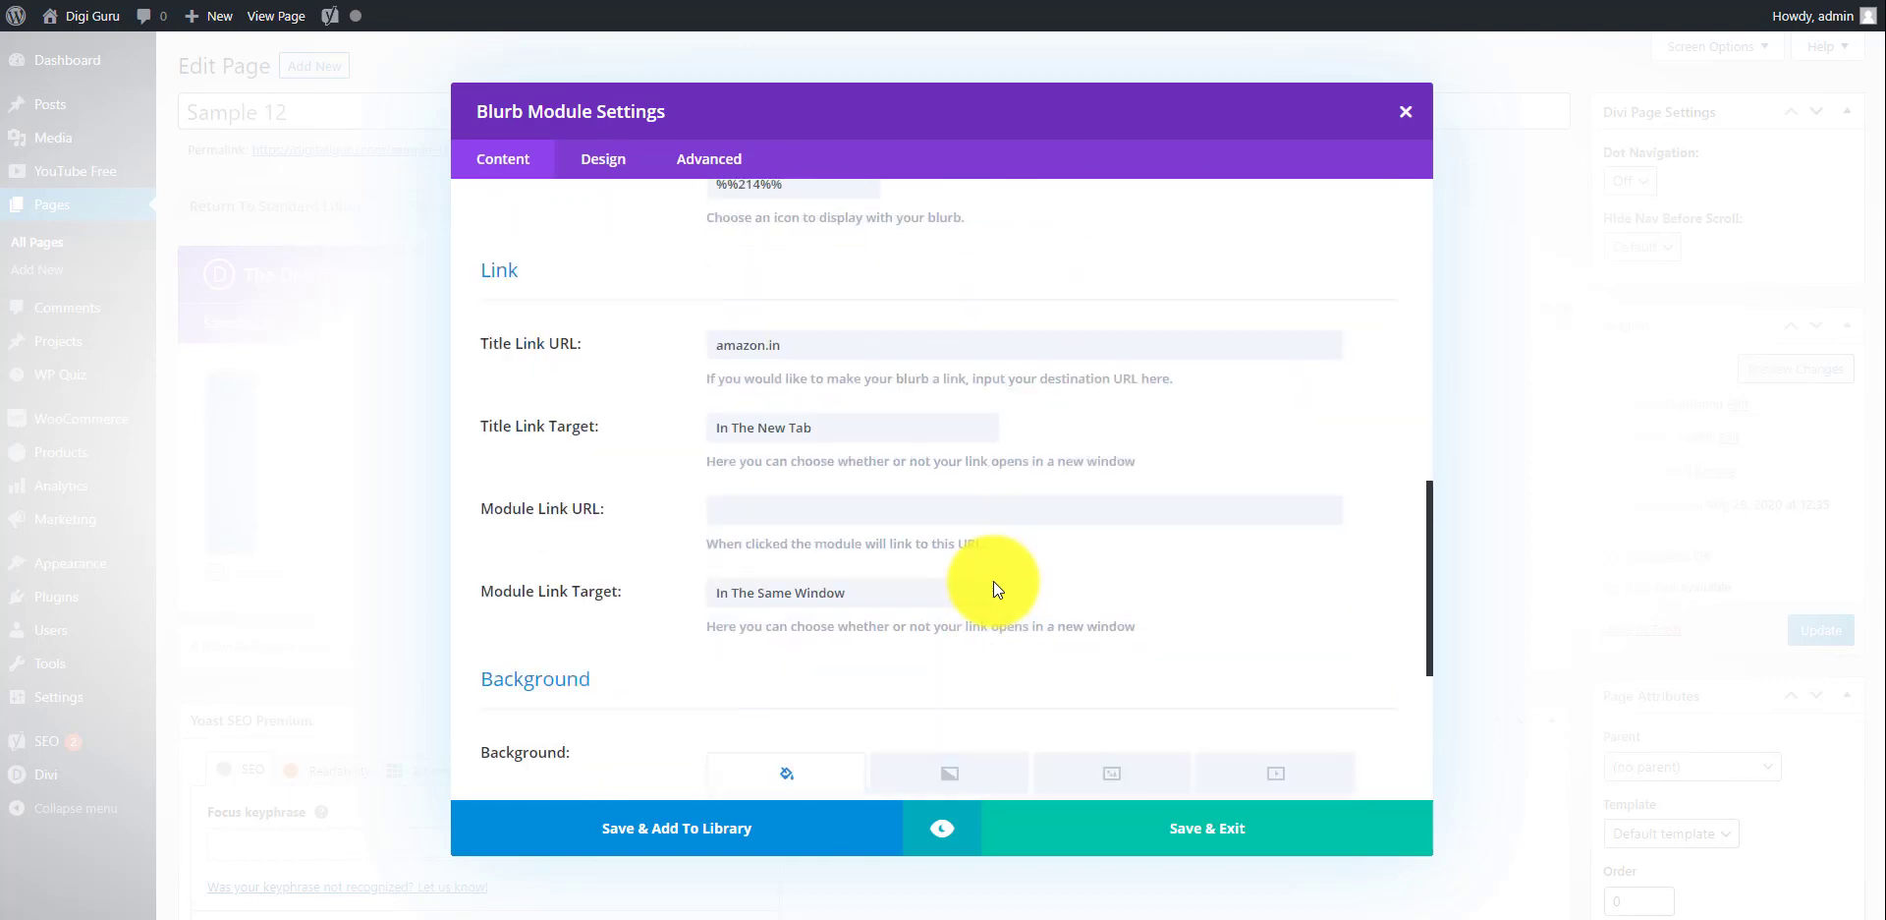
scroll(993, 580, down, 4)
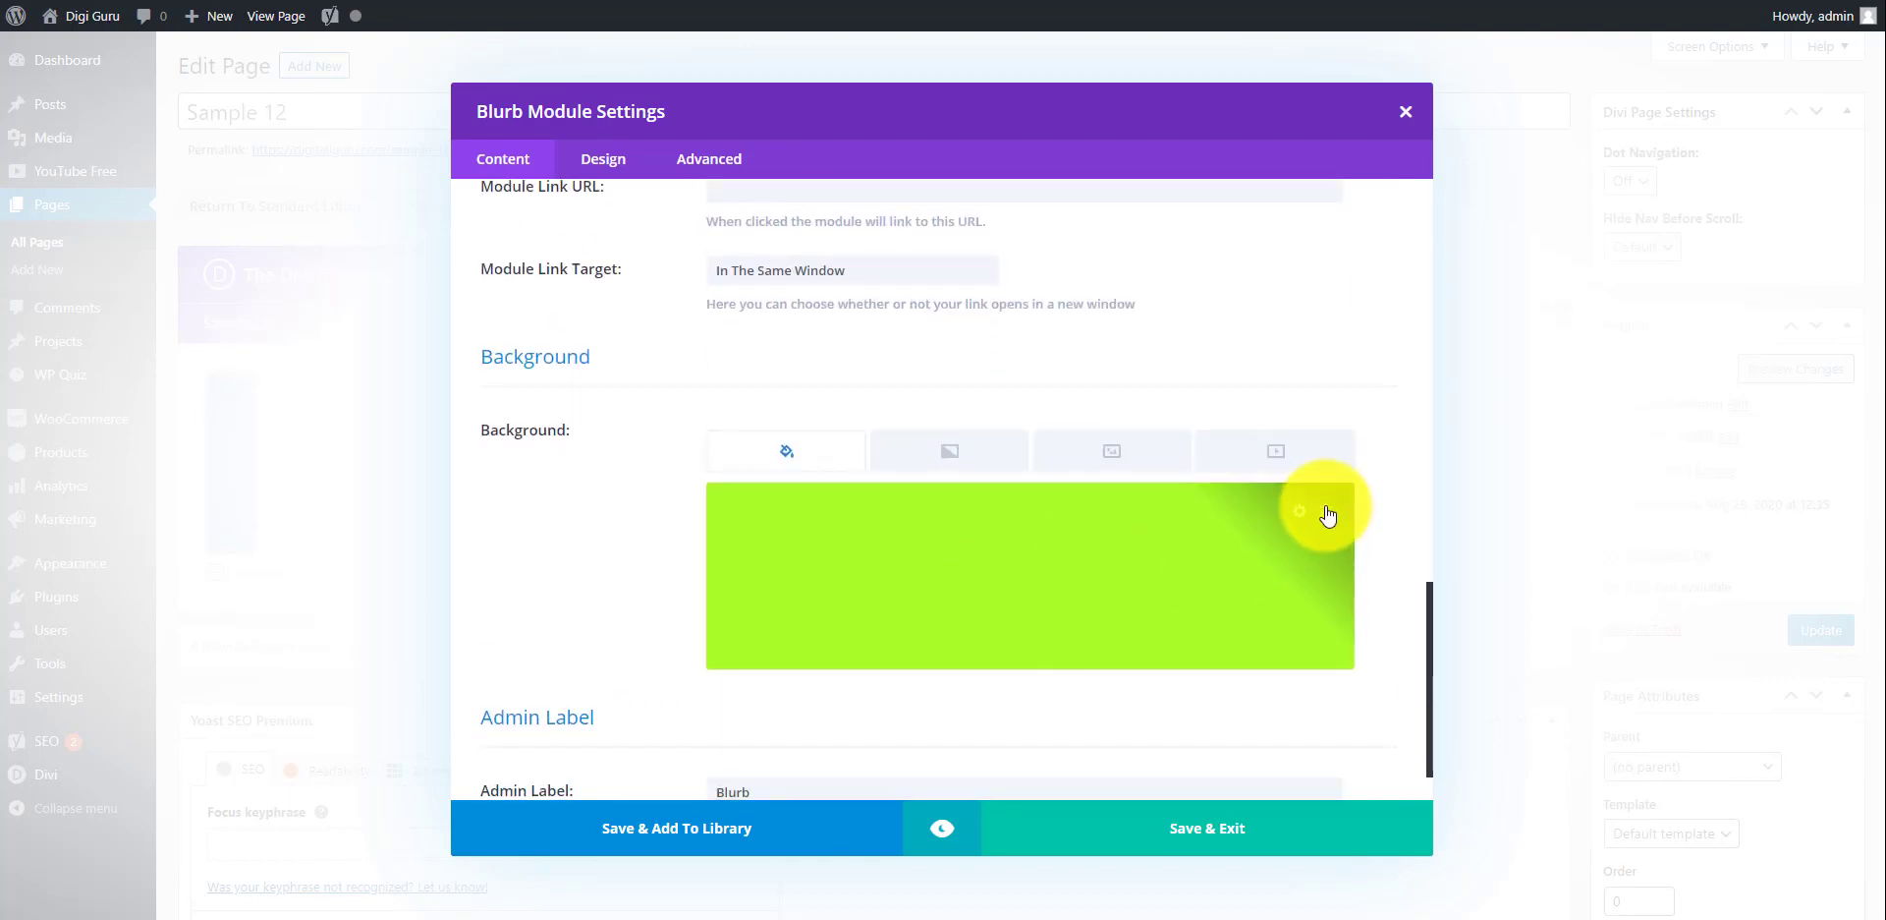
click(1328, 512)
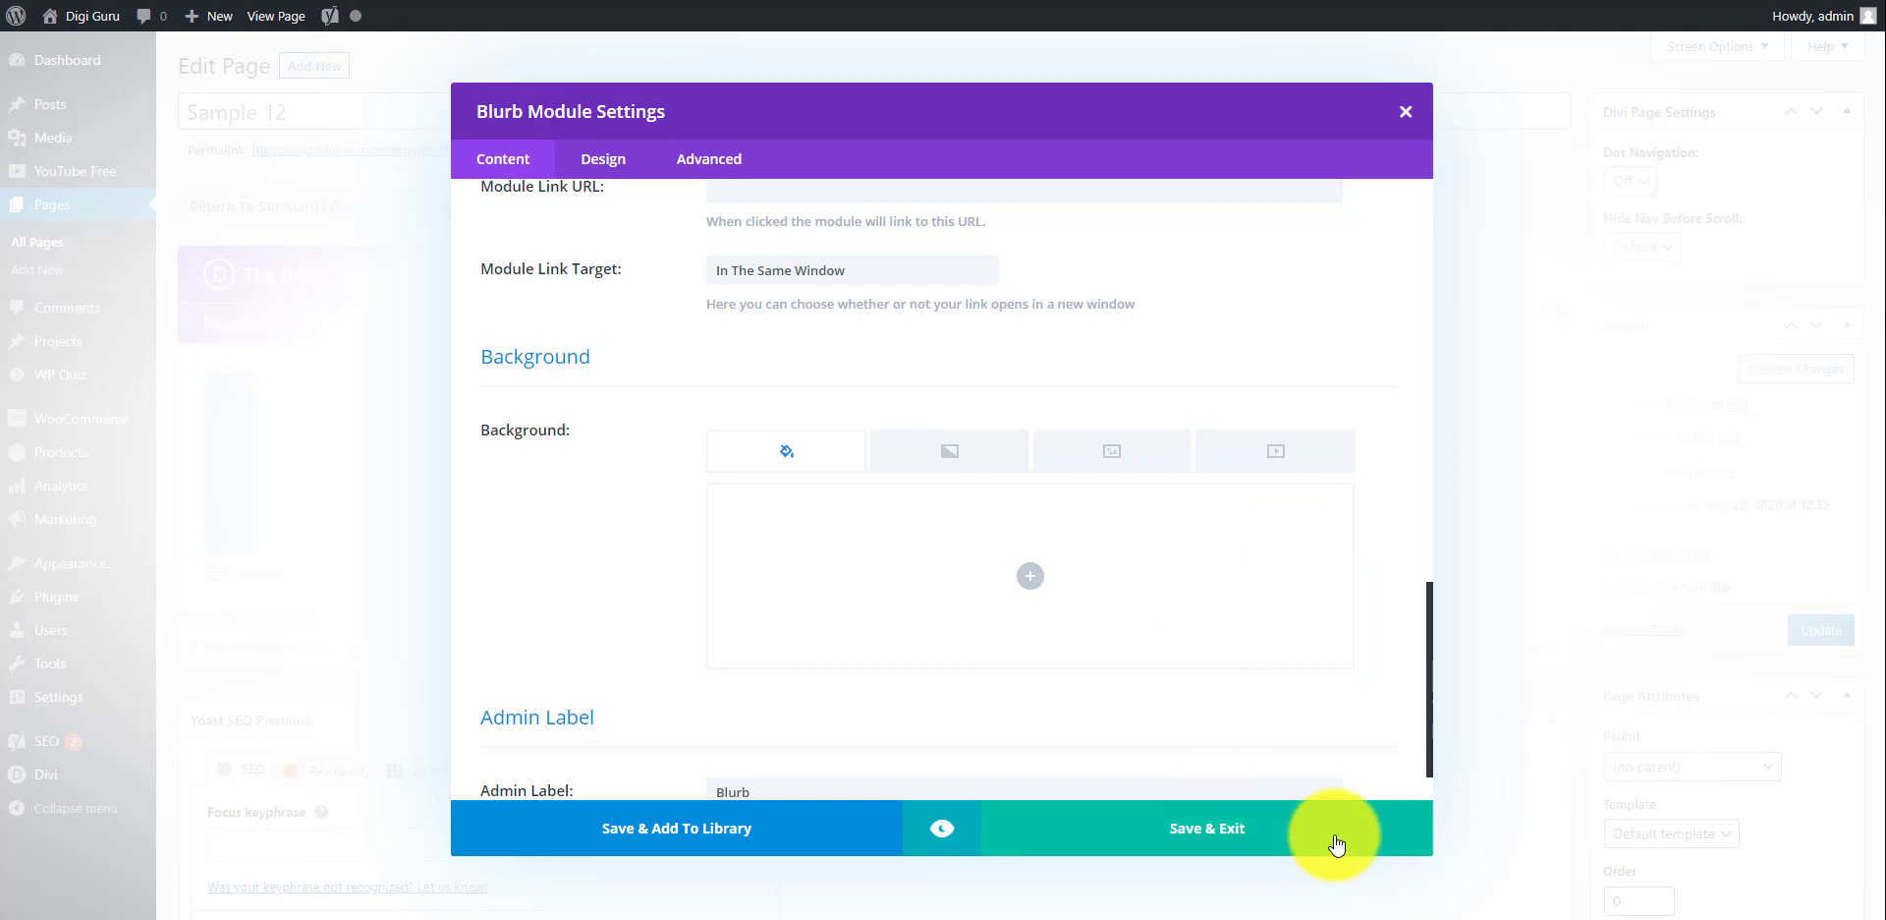
Save the first blurb's settings, and remove the background colour from the blurb in the second column, saving that module too.
click(1283, 832)
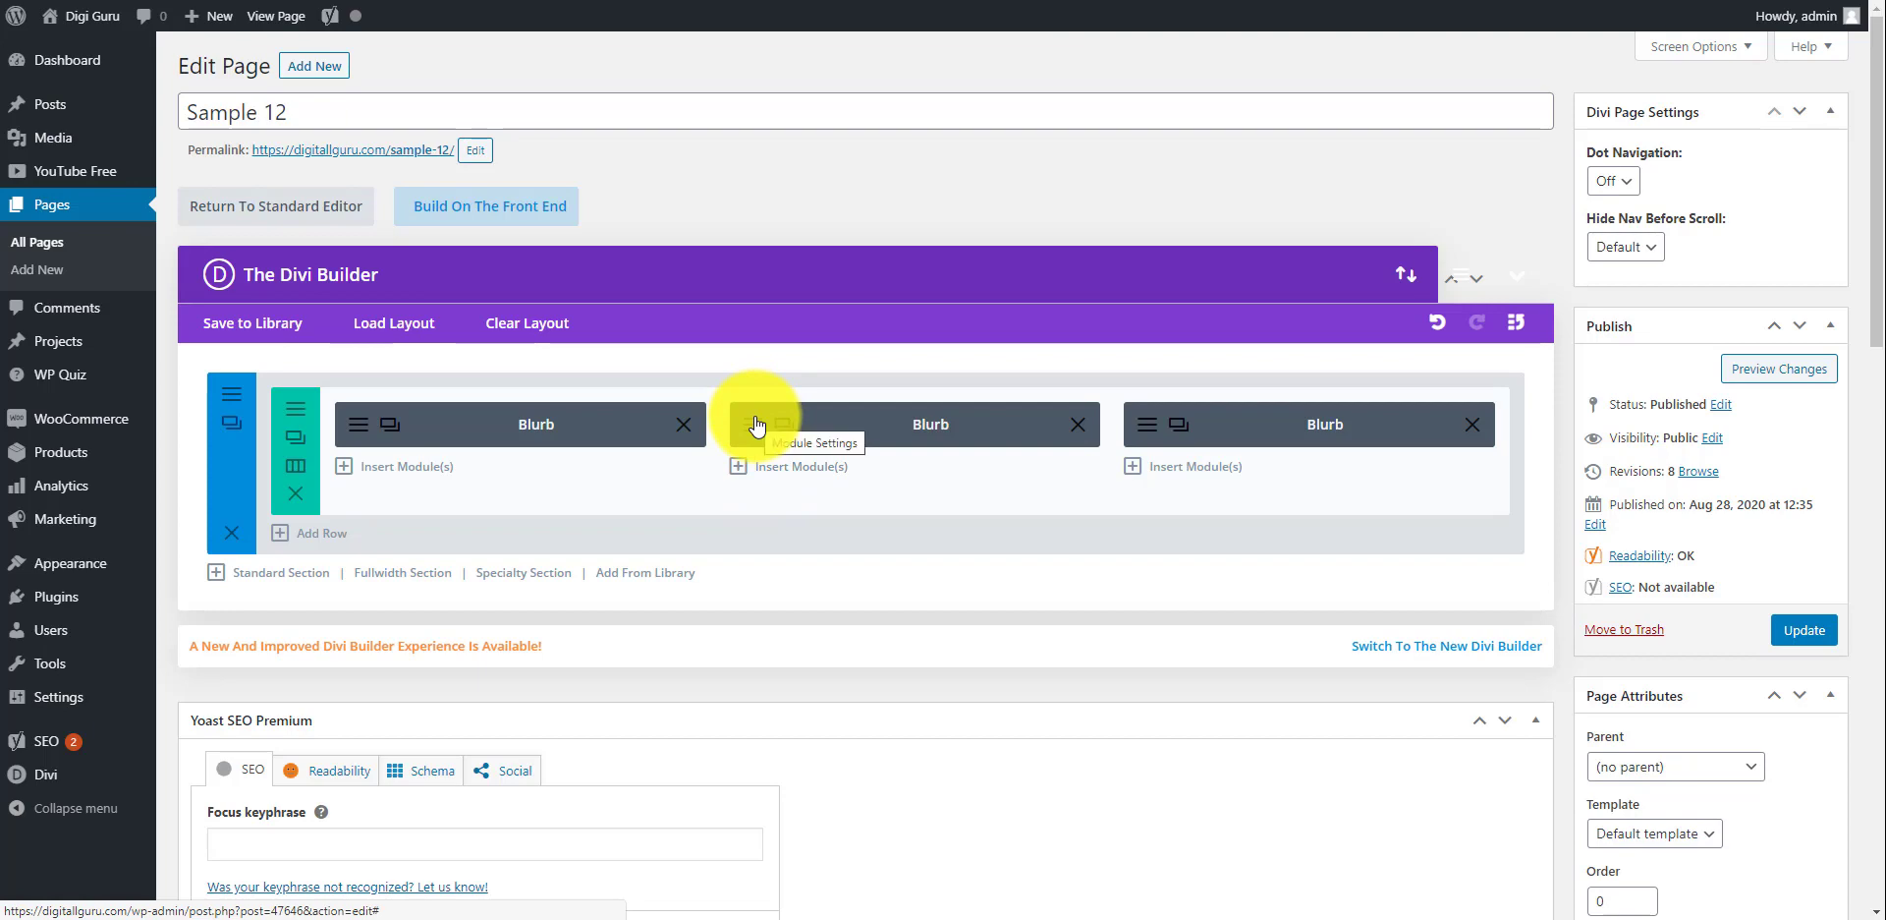
click(756, 425)
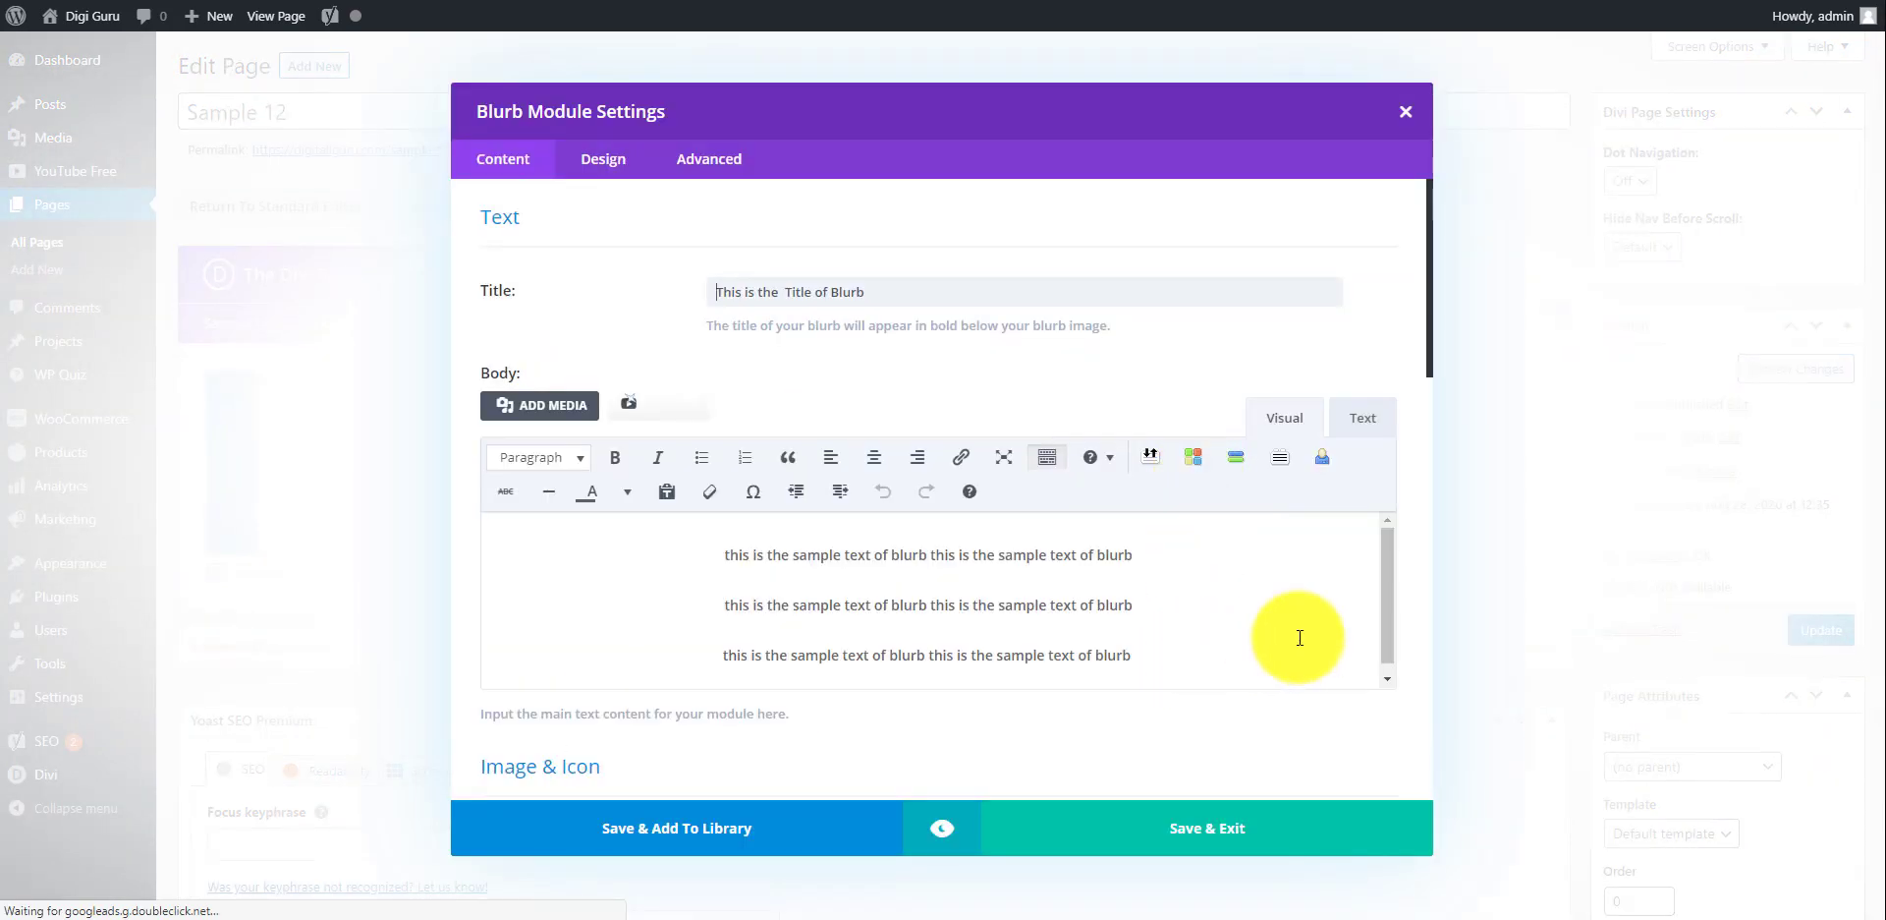
scroll(1406, 619, down, 15)
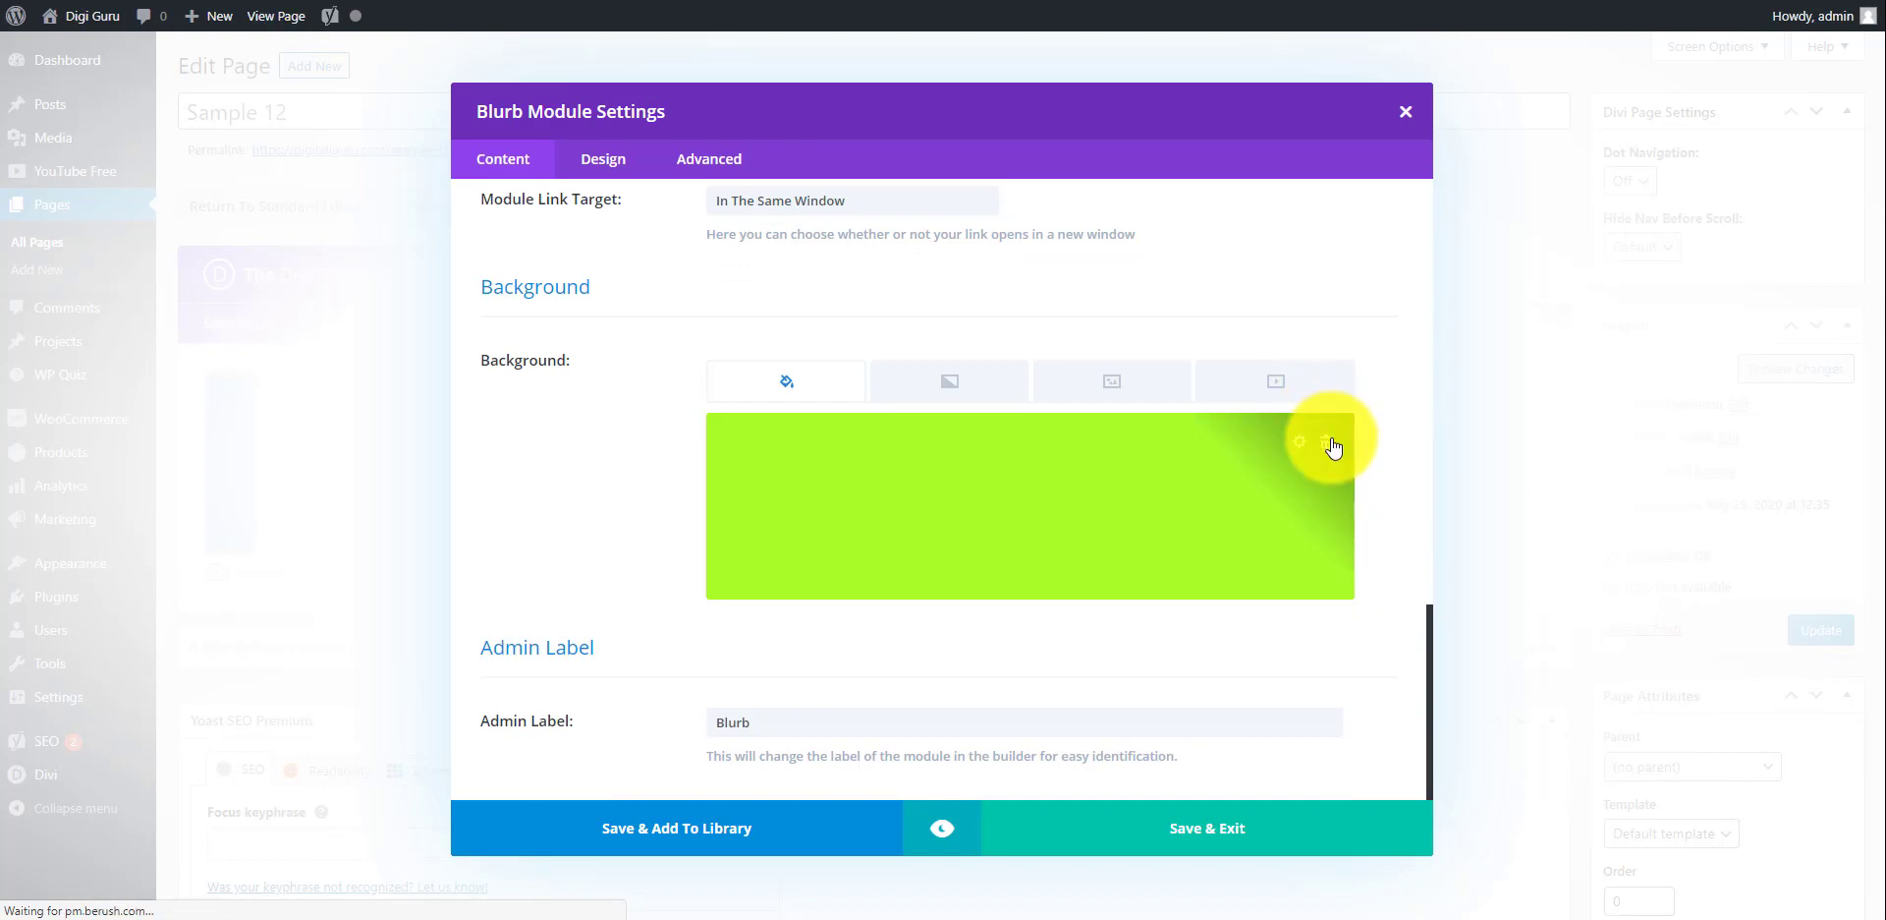
click(1333, 445)
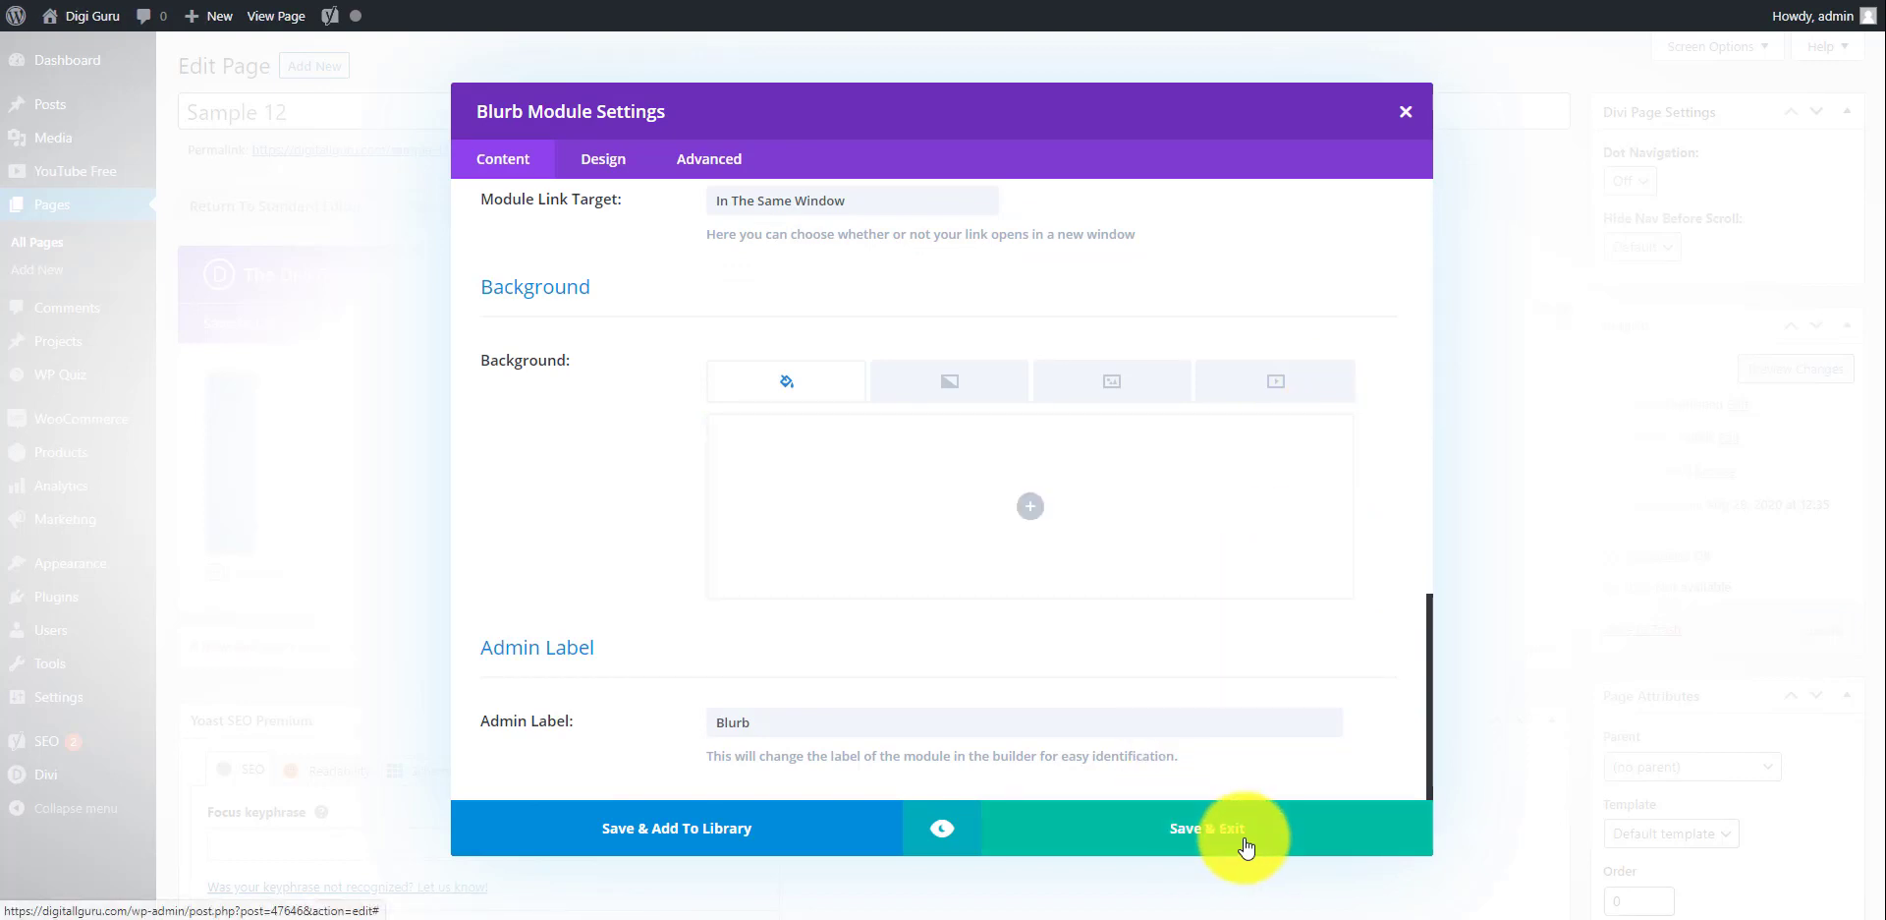
click(1245, 845)
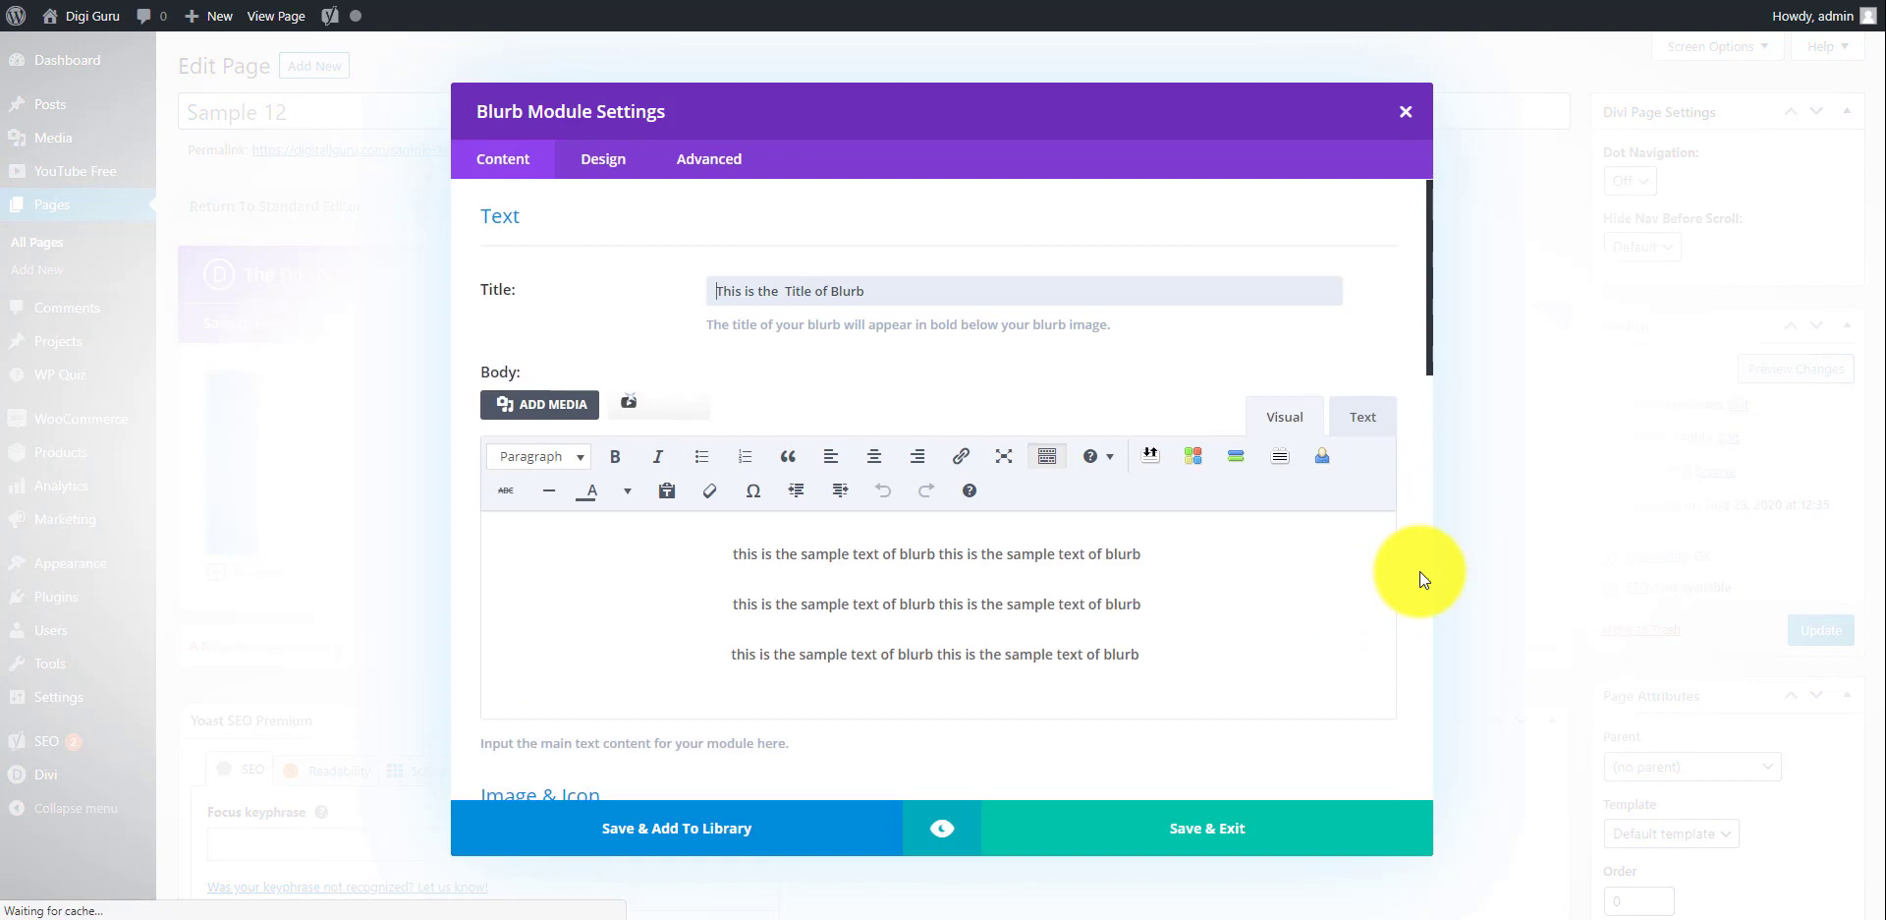
Remove the background colour from the third column's blurb, save it, and preview the page changes before returning to the editor.
scroll(1419, 578, down, 15)
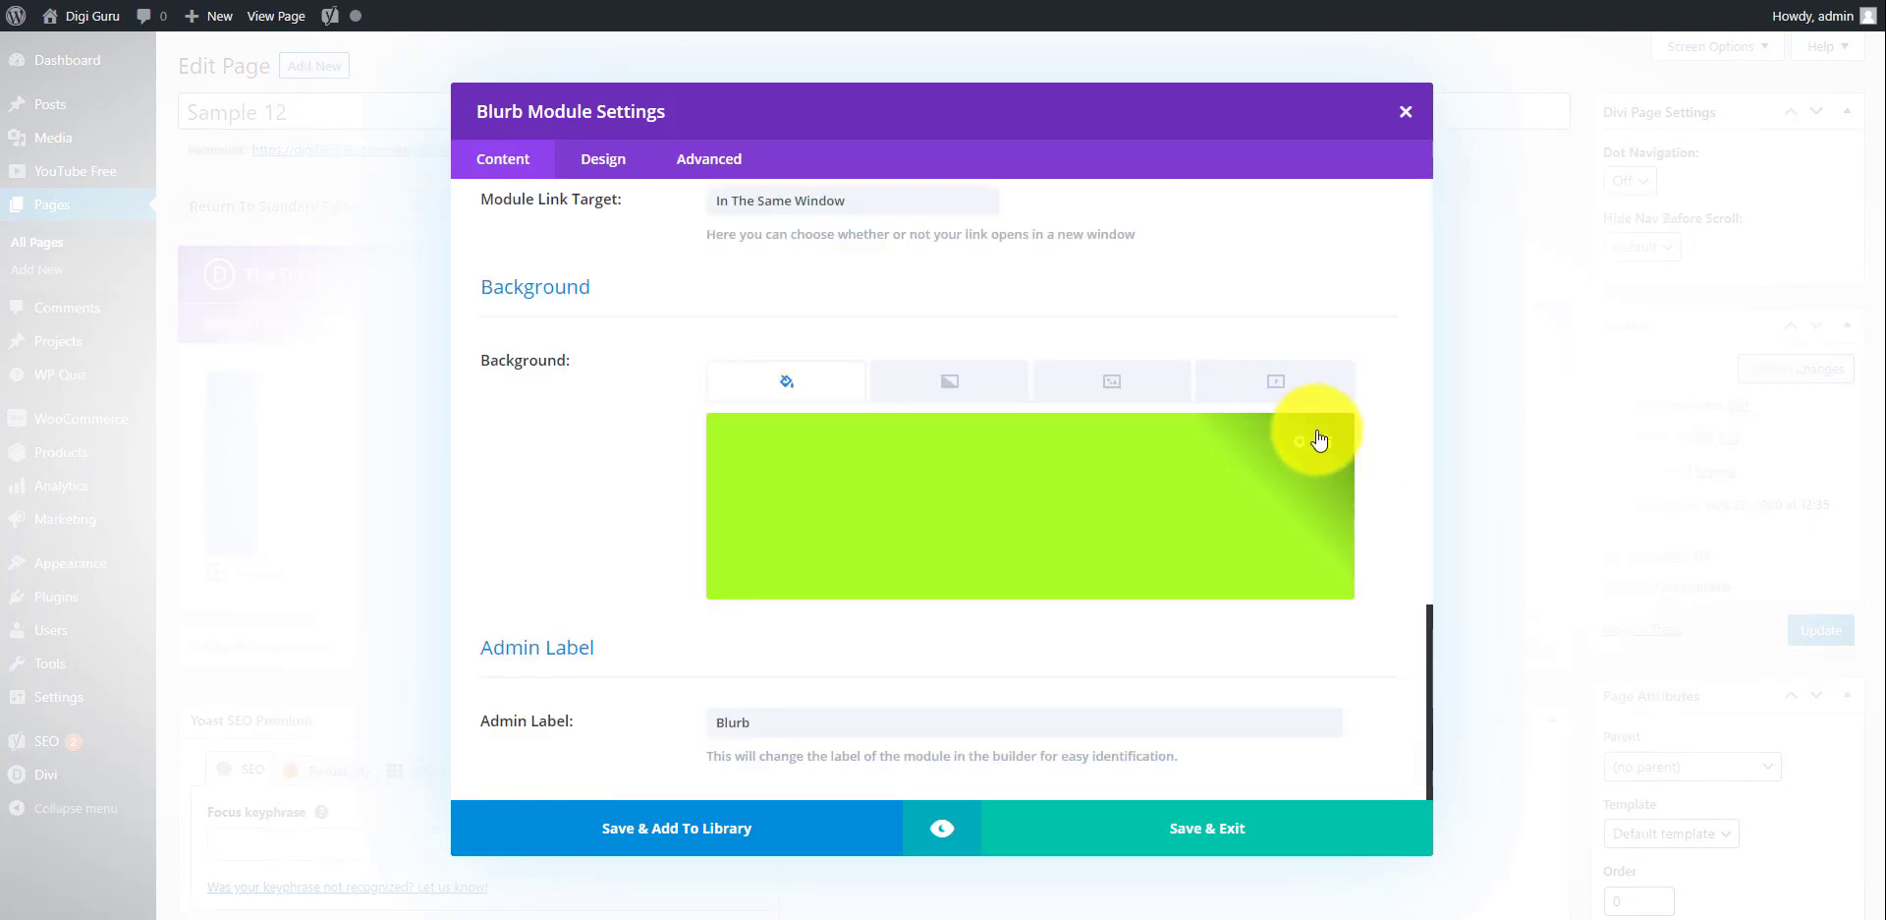
click(1318, 440)
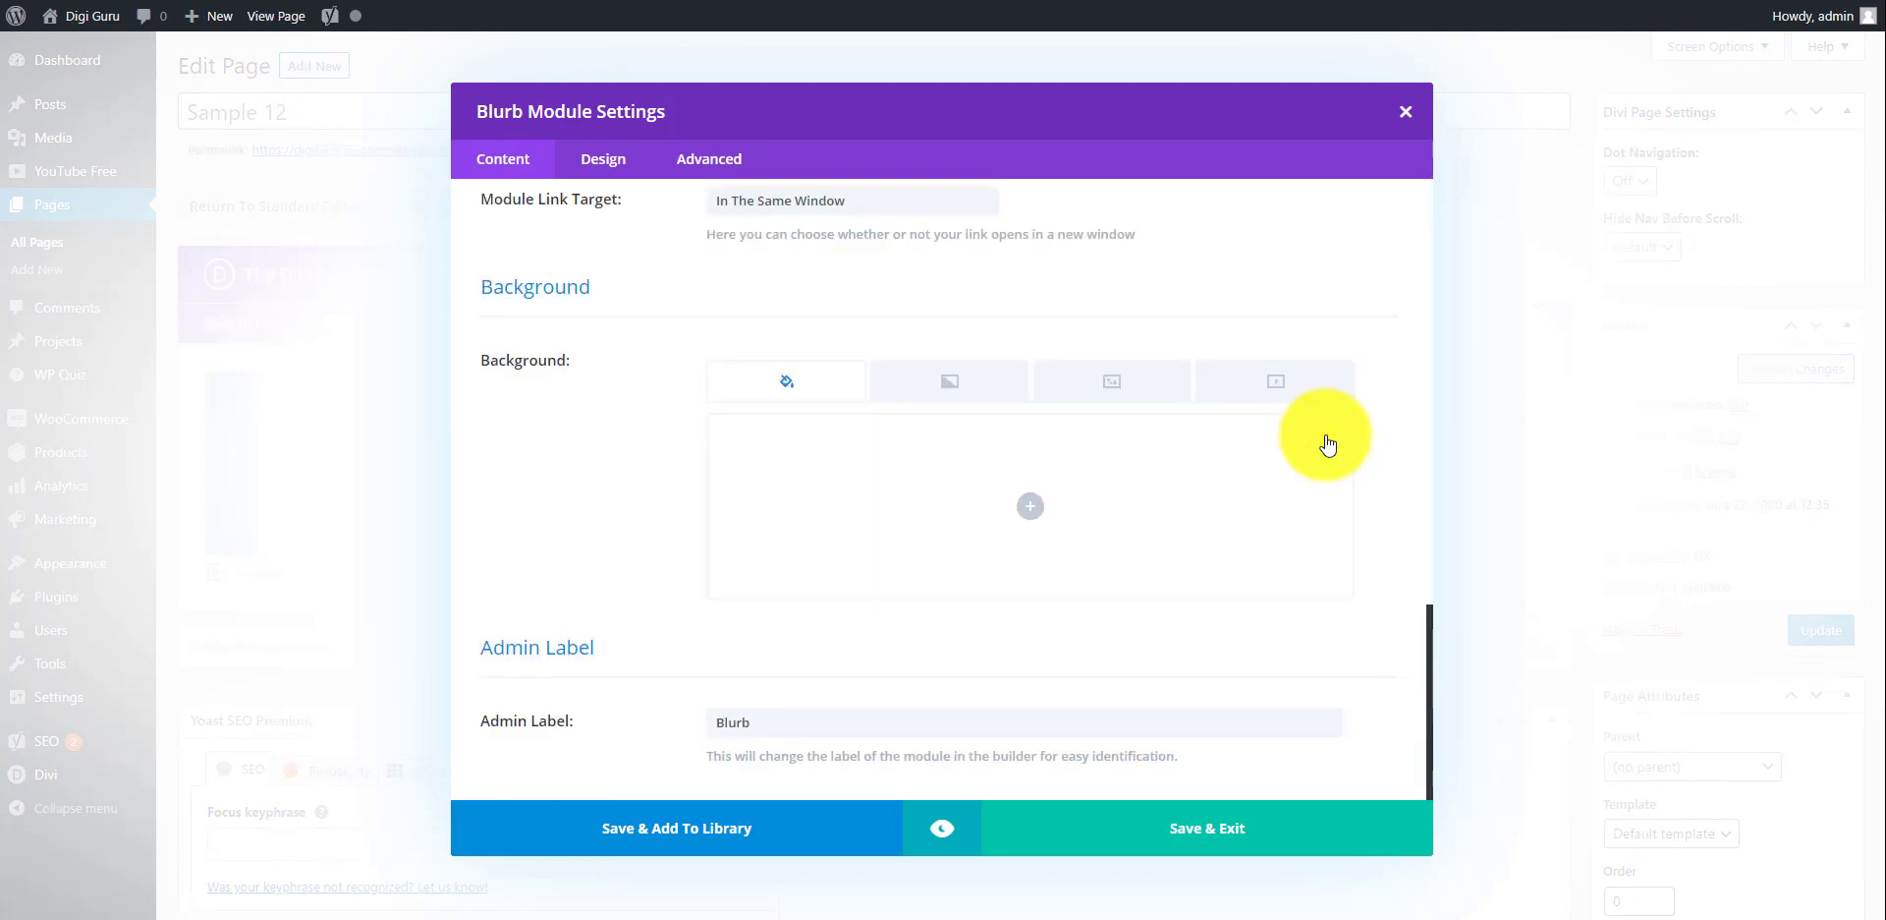
click(1227, 842)
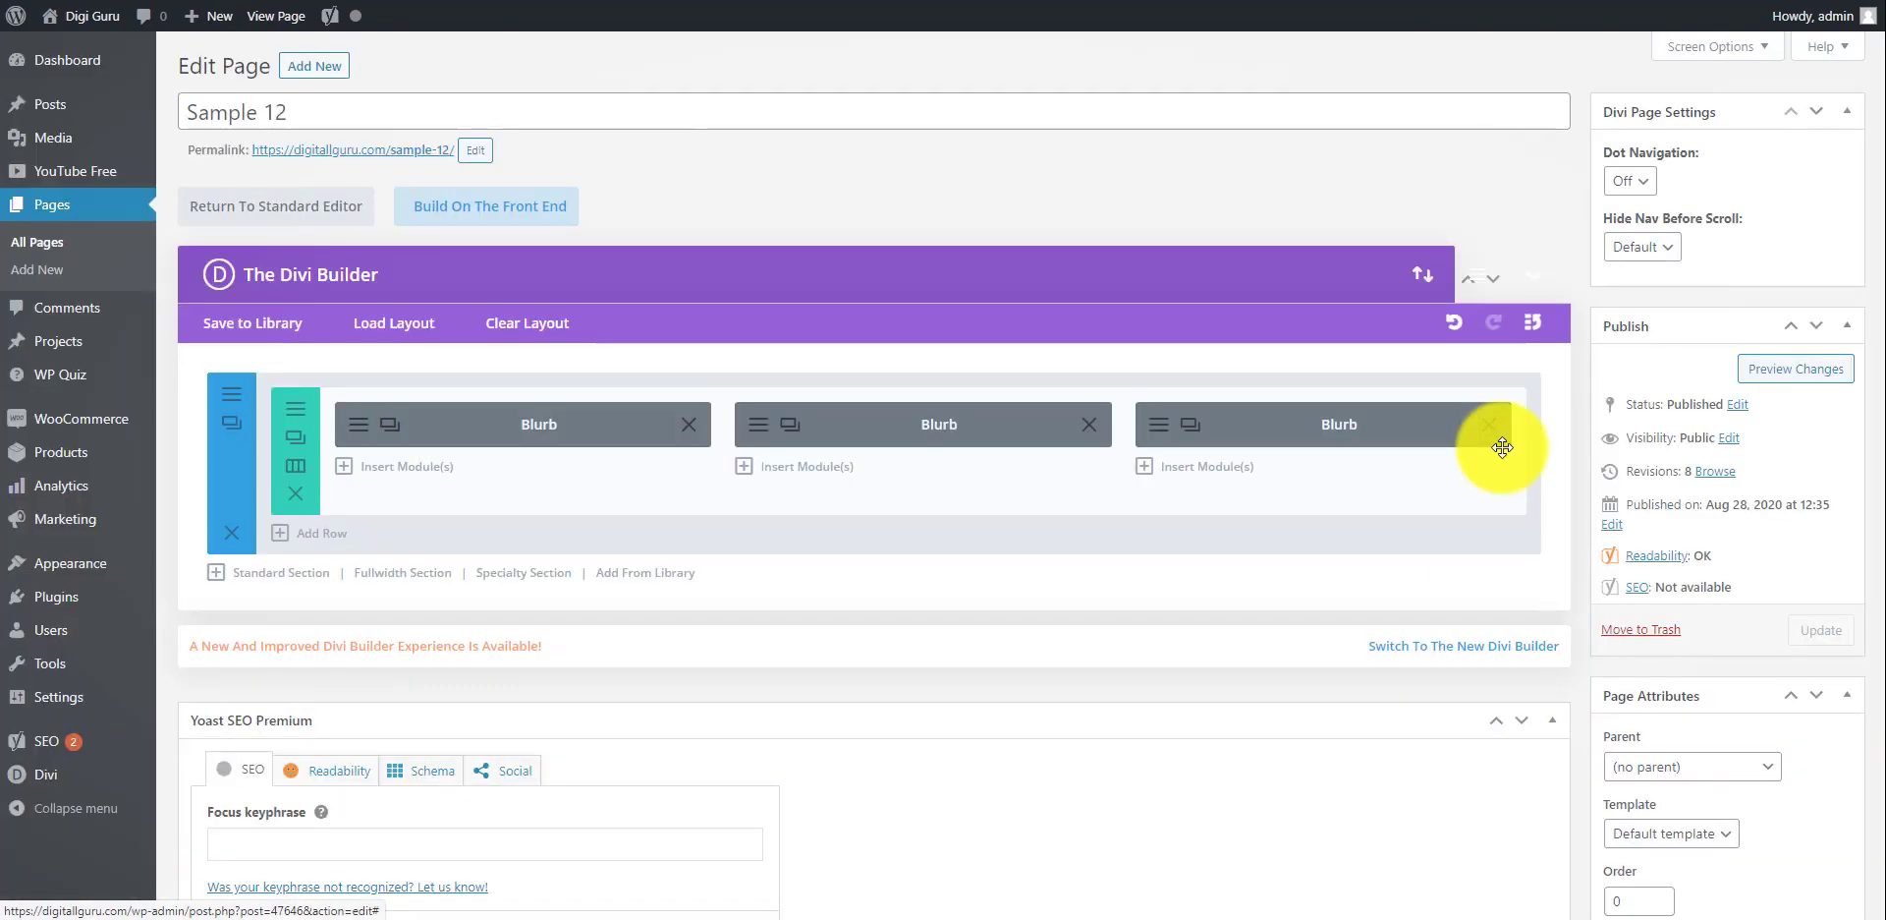
click(1766, 370)
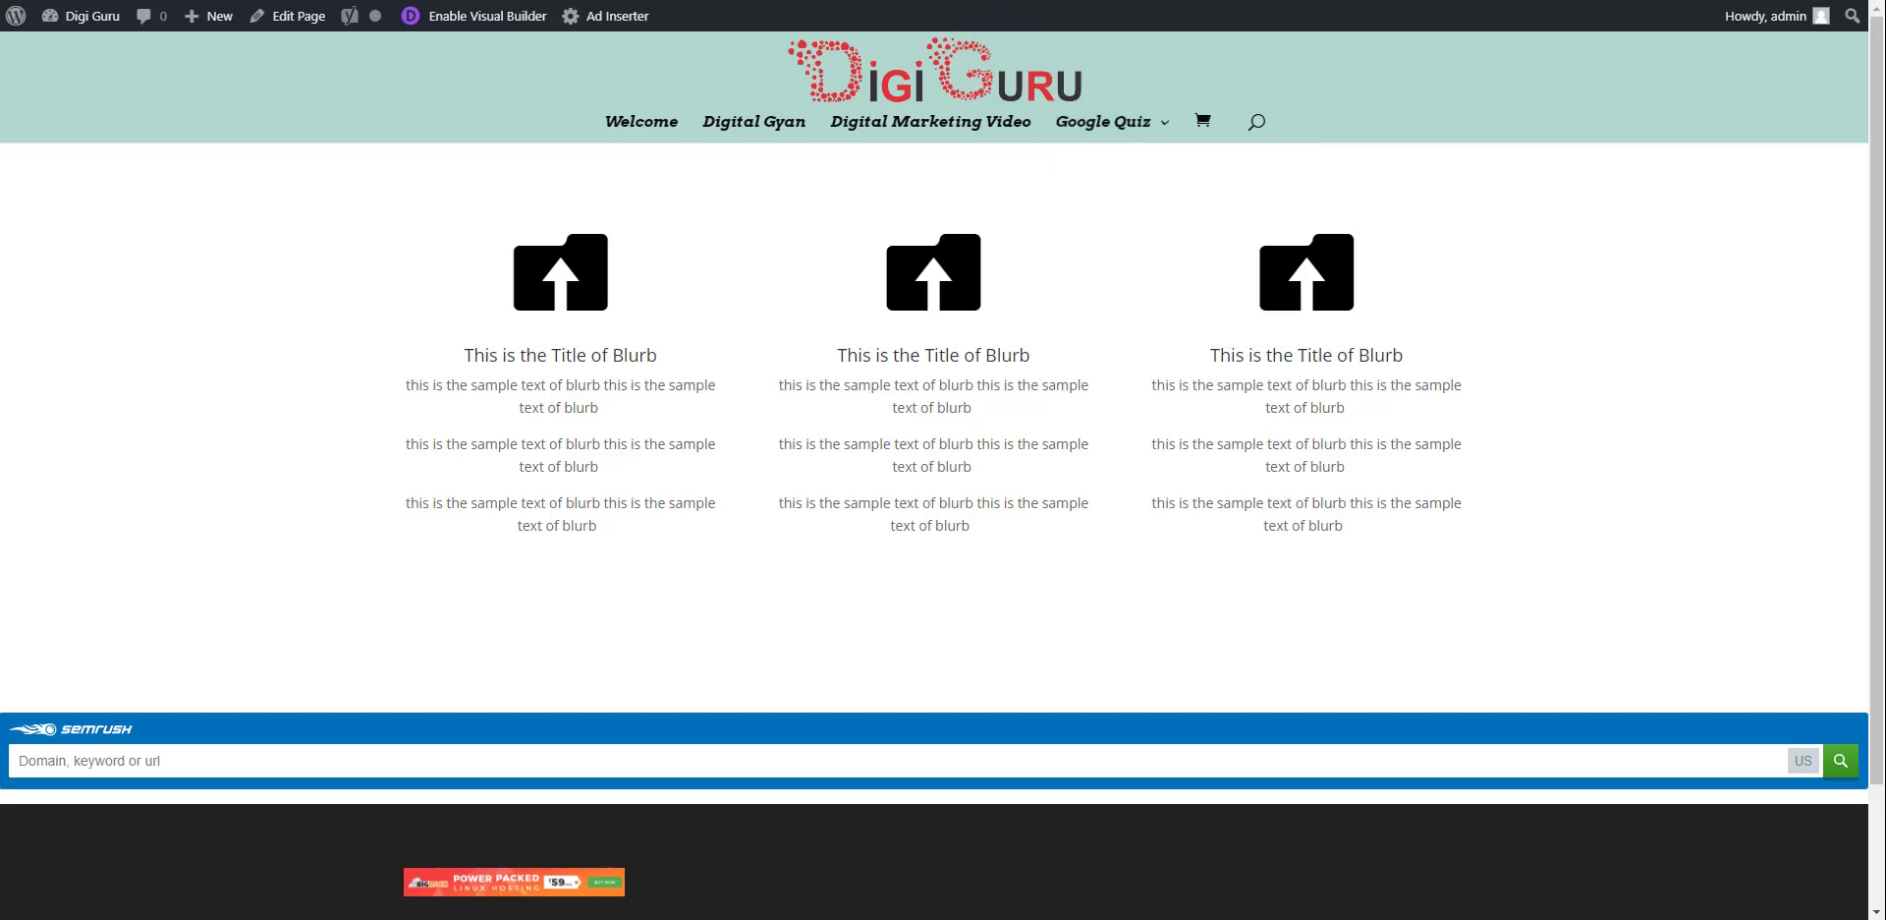
key(ctrl+shift+Tab)
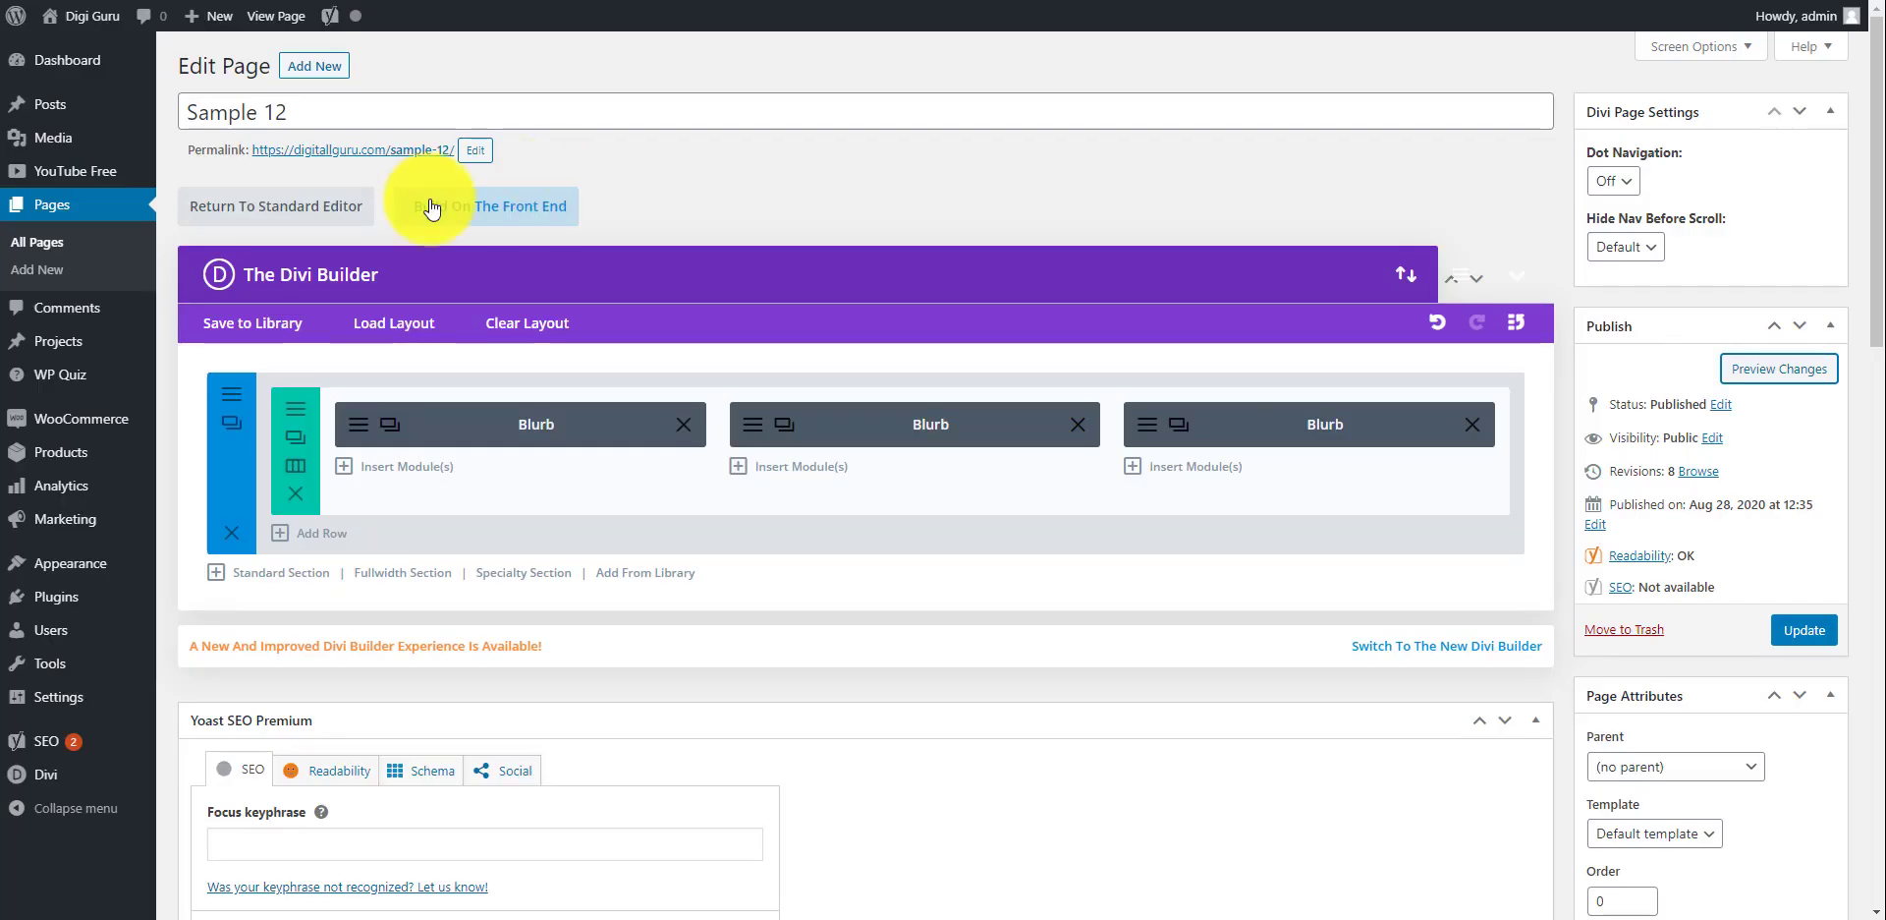
Give the section a pale cyan background colour at 0.59 opacity, save it, and preview the page before returning to the editor.
click(229, 401)
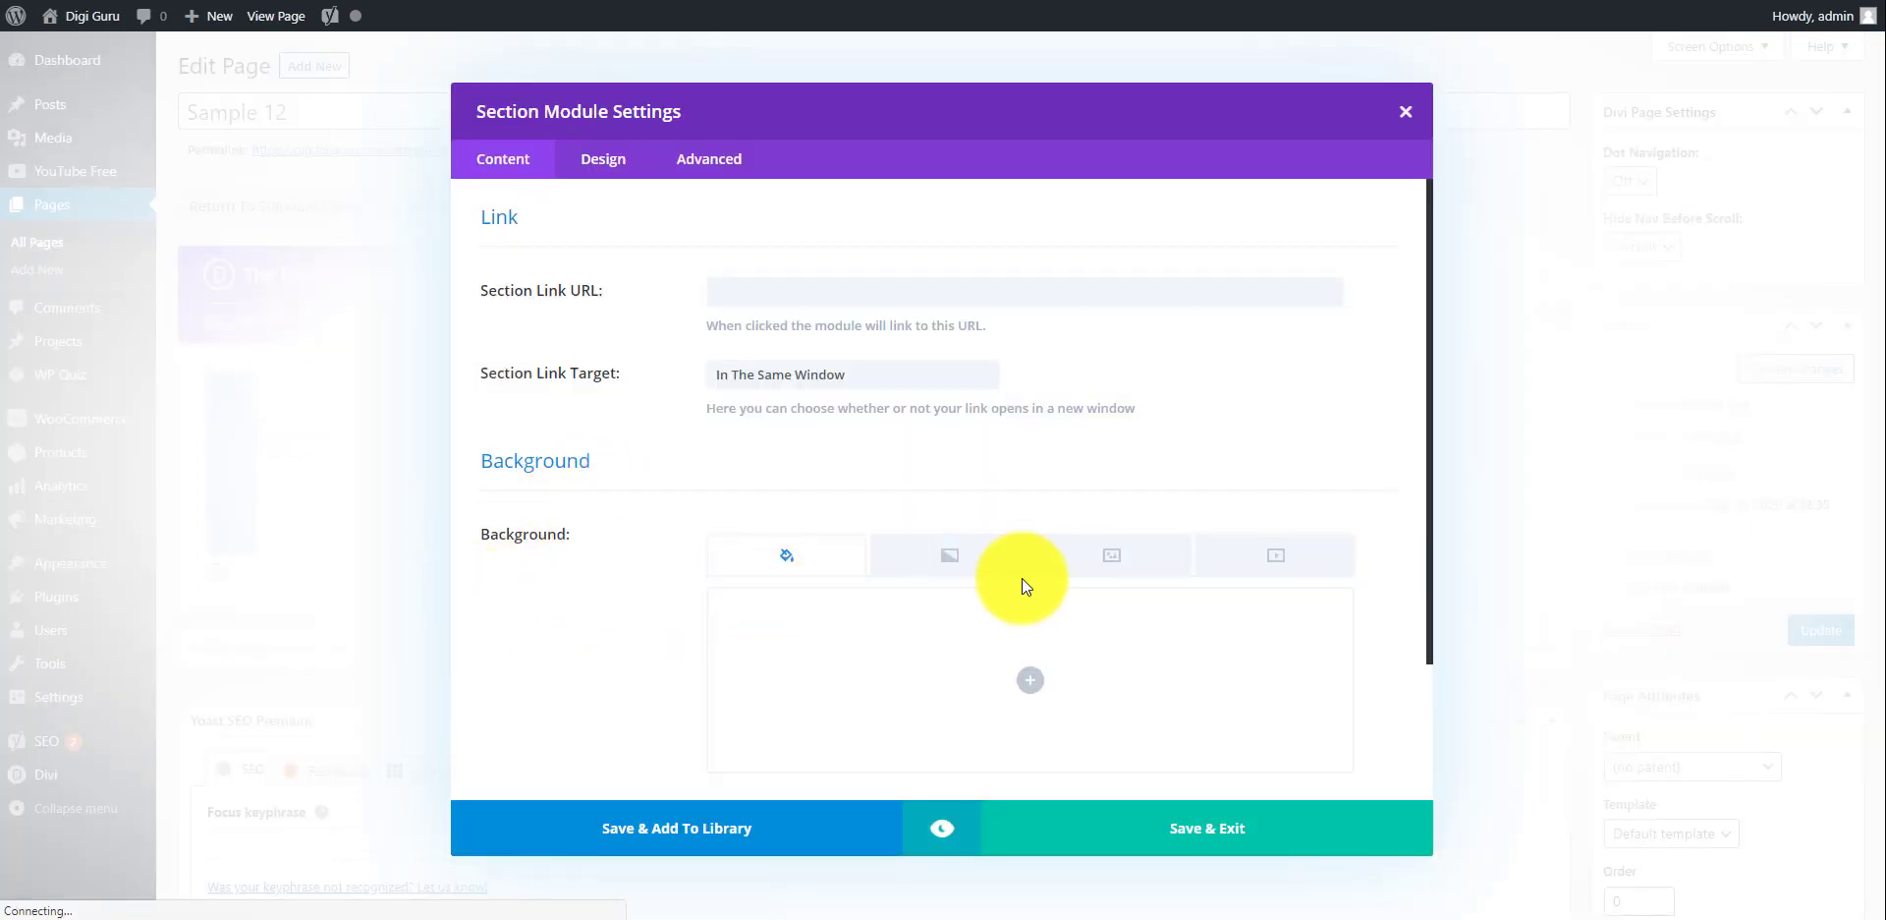
click(1039, 685)
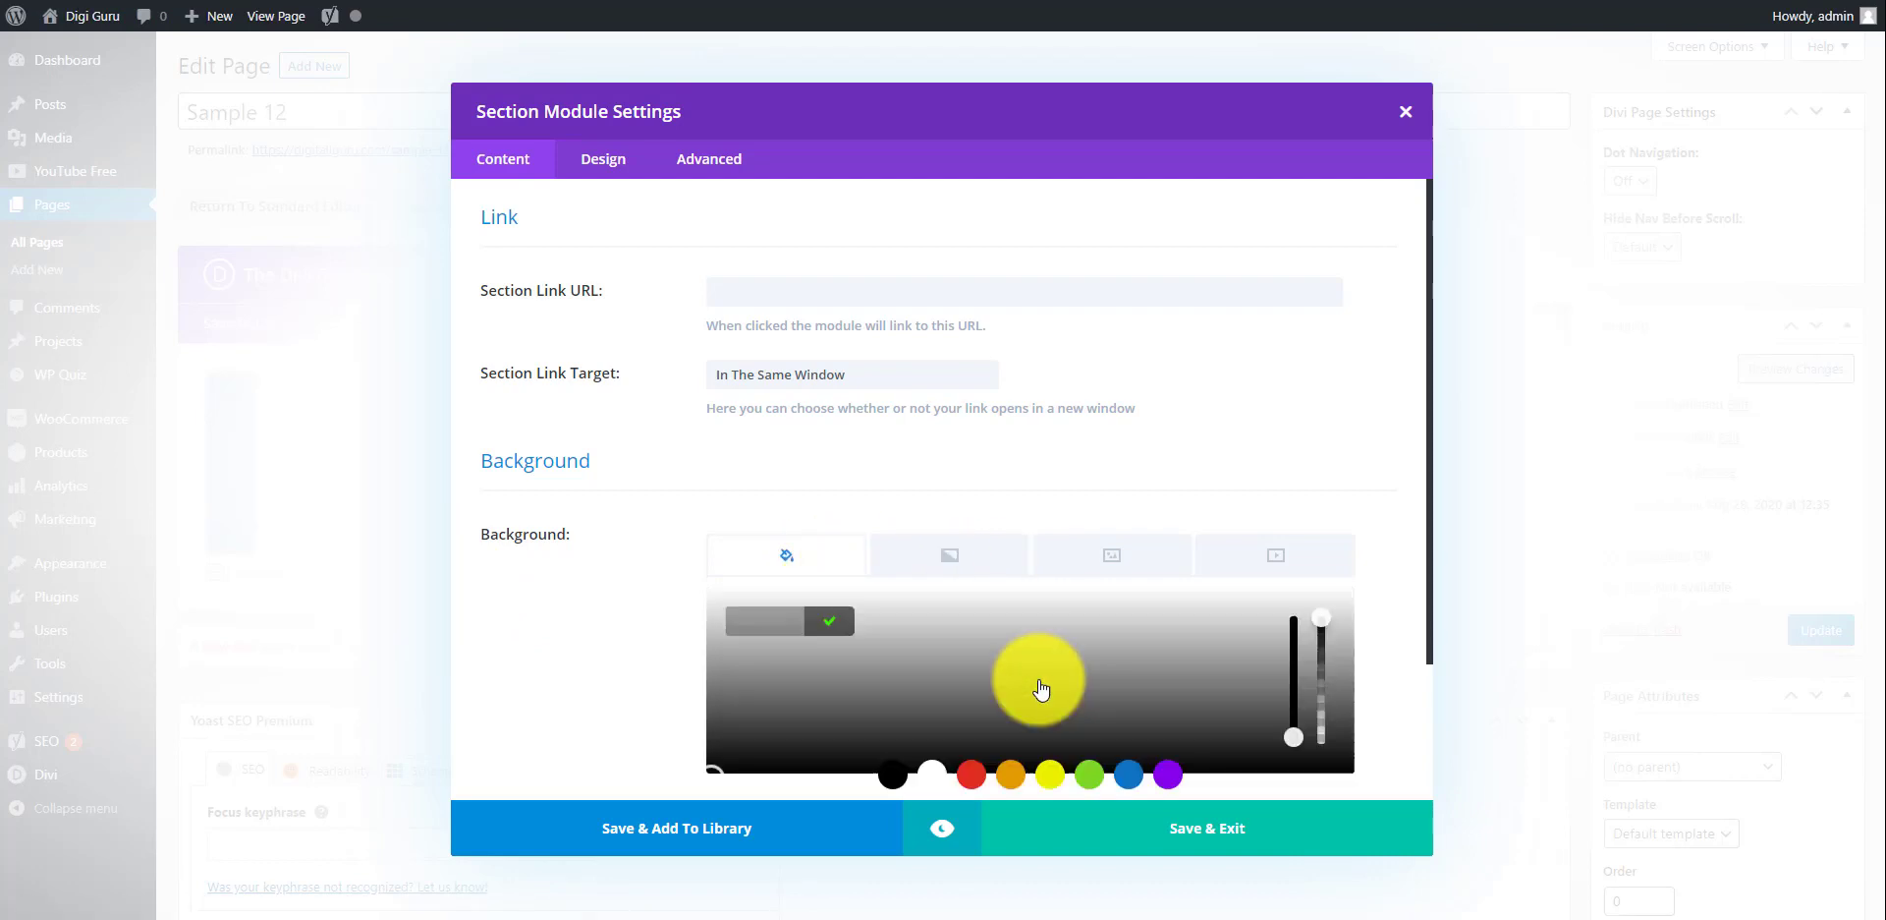
click(1130, 773)
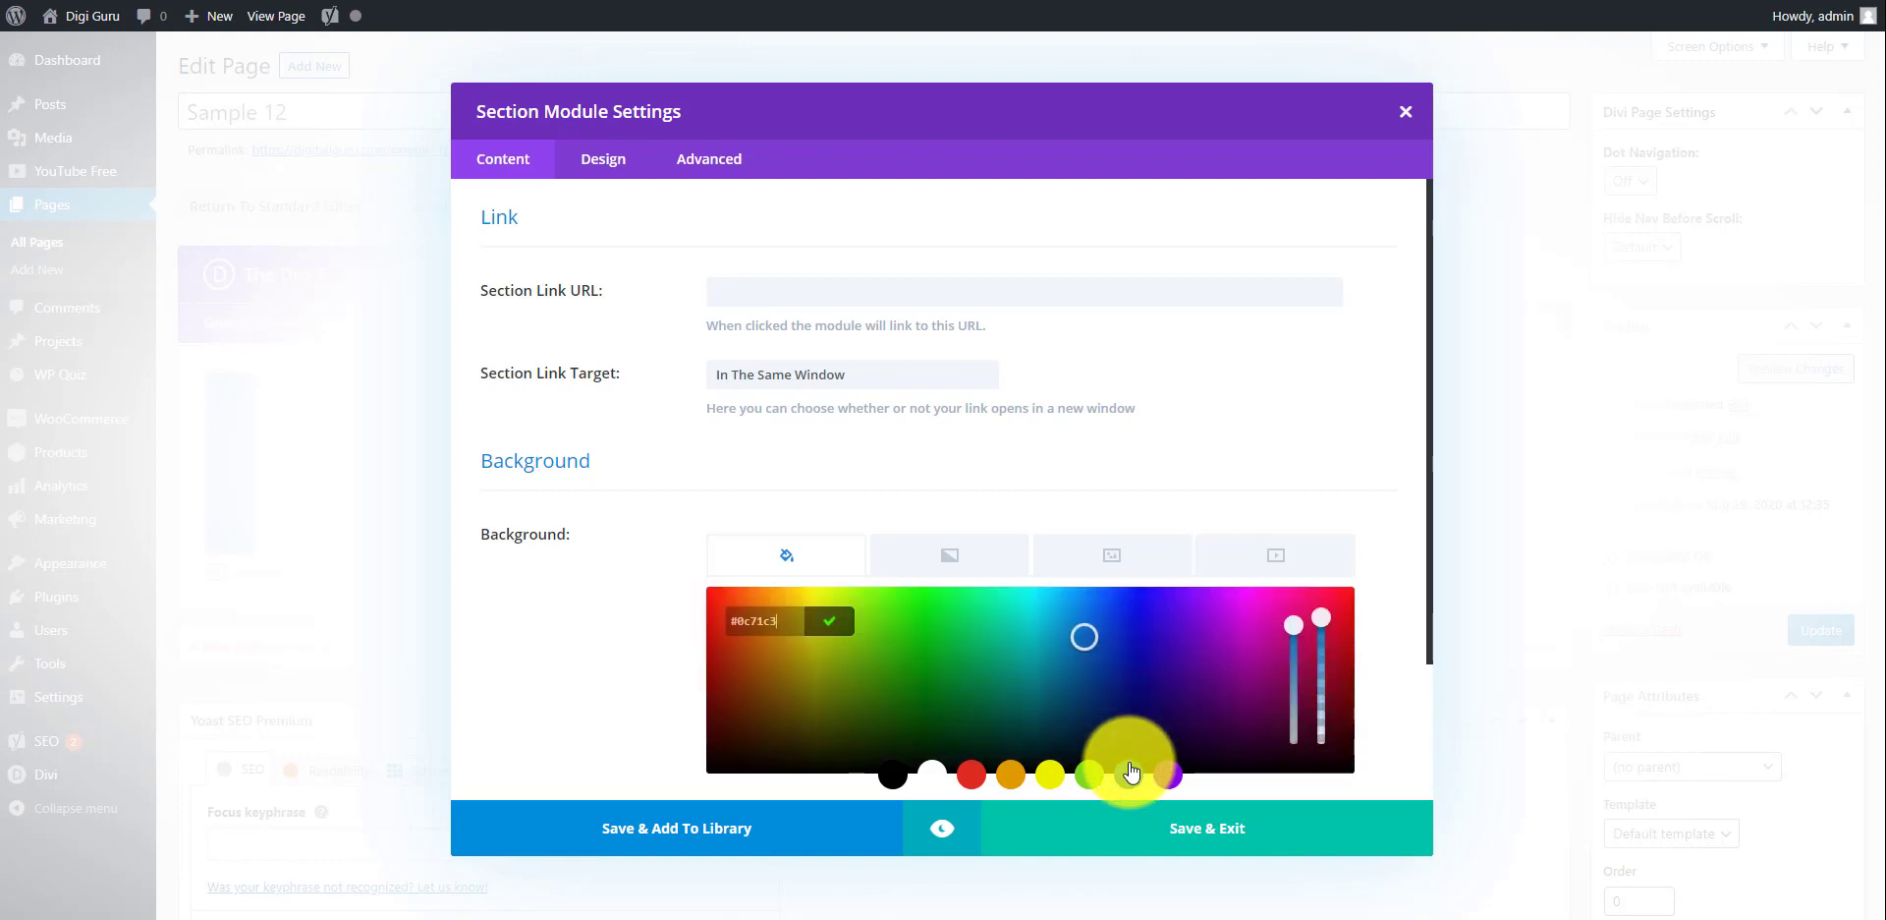
click(1051, 594)
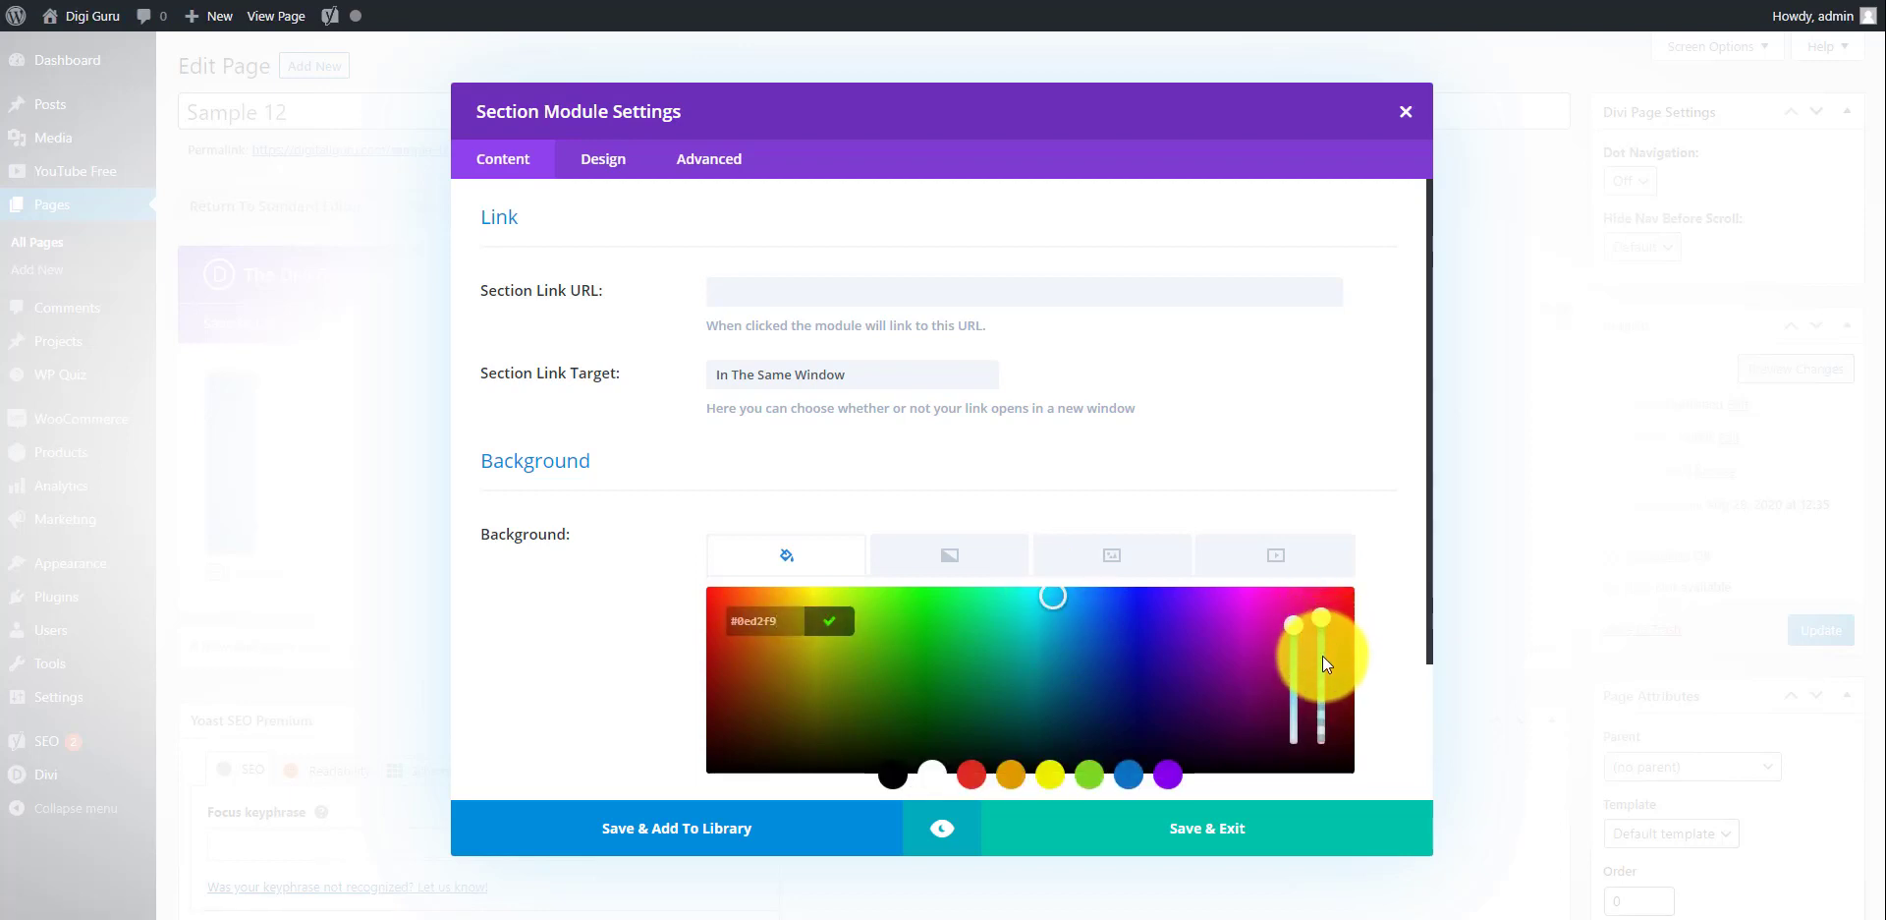
drag(1322, 664, 1322, 676)
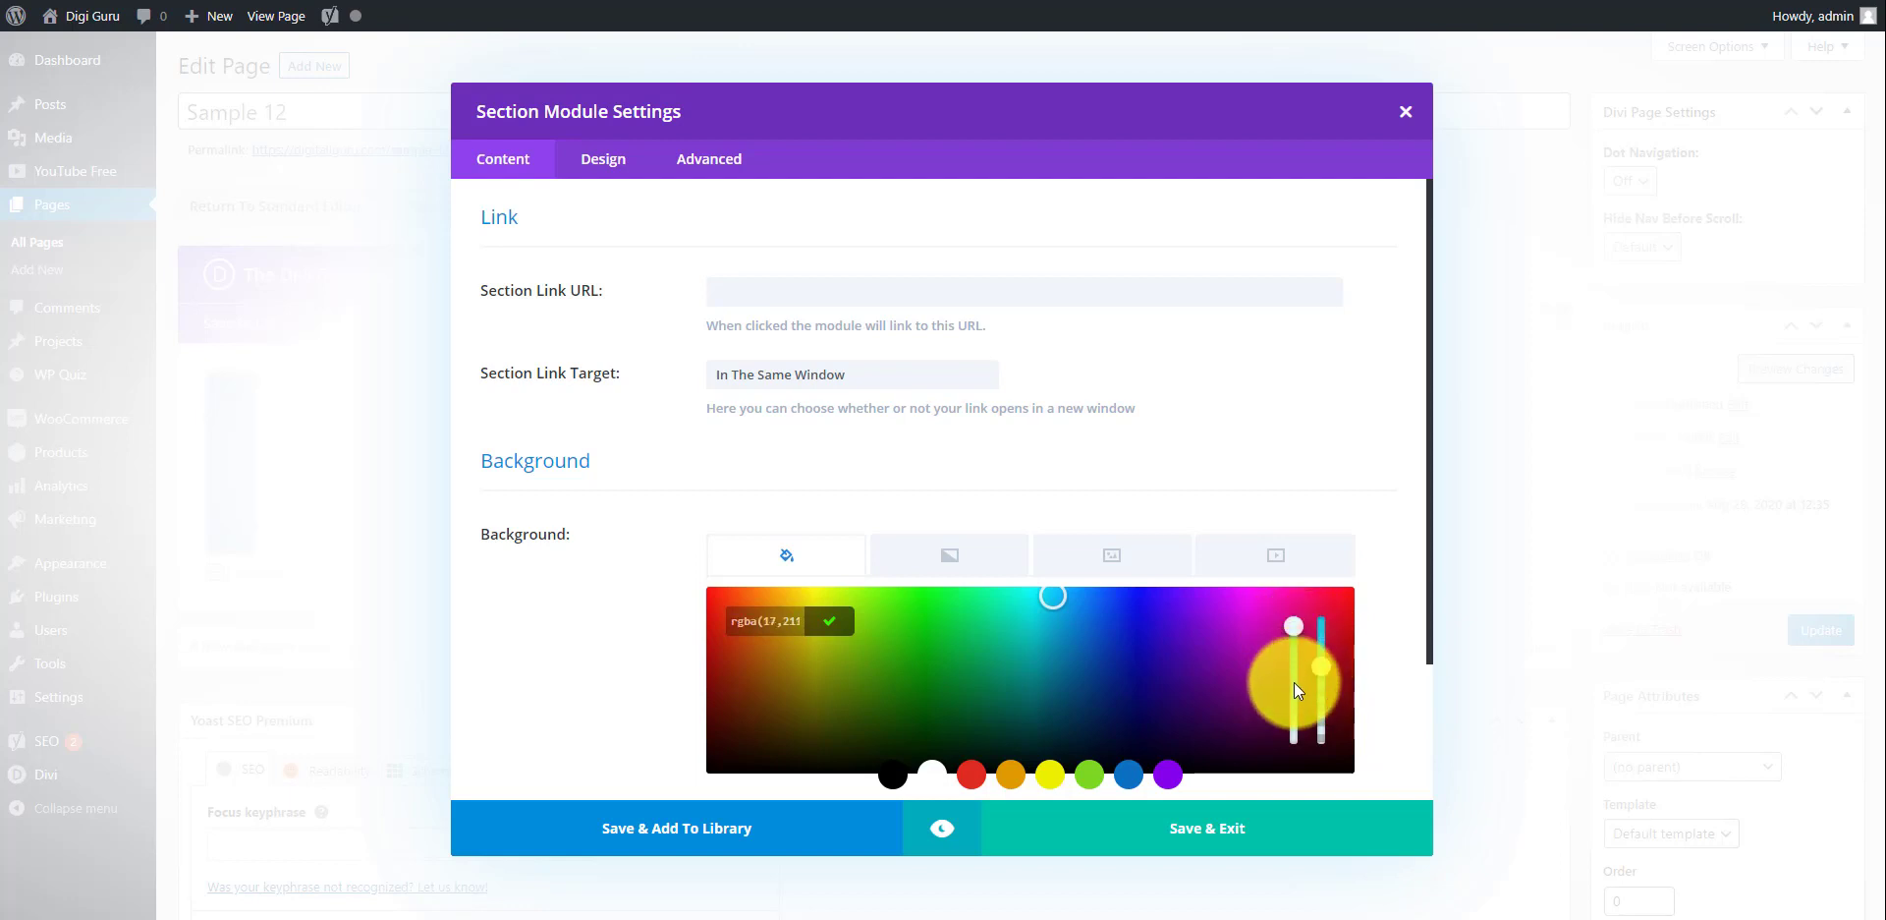
click(1293, 689)
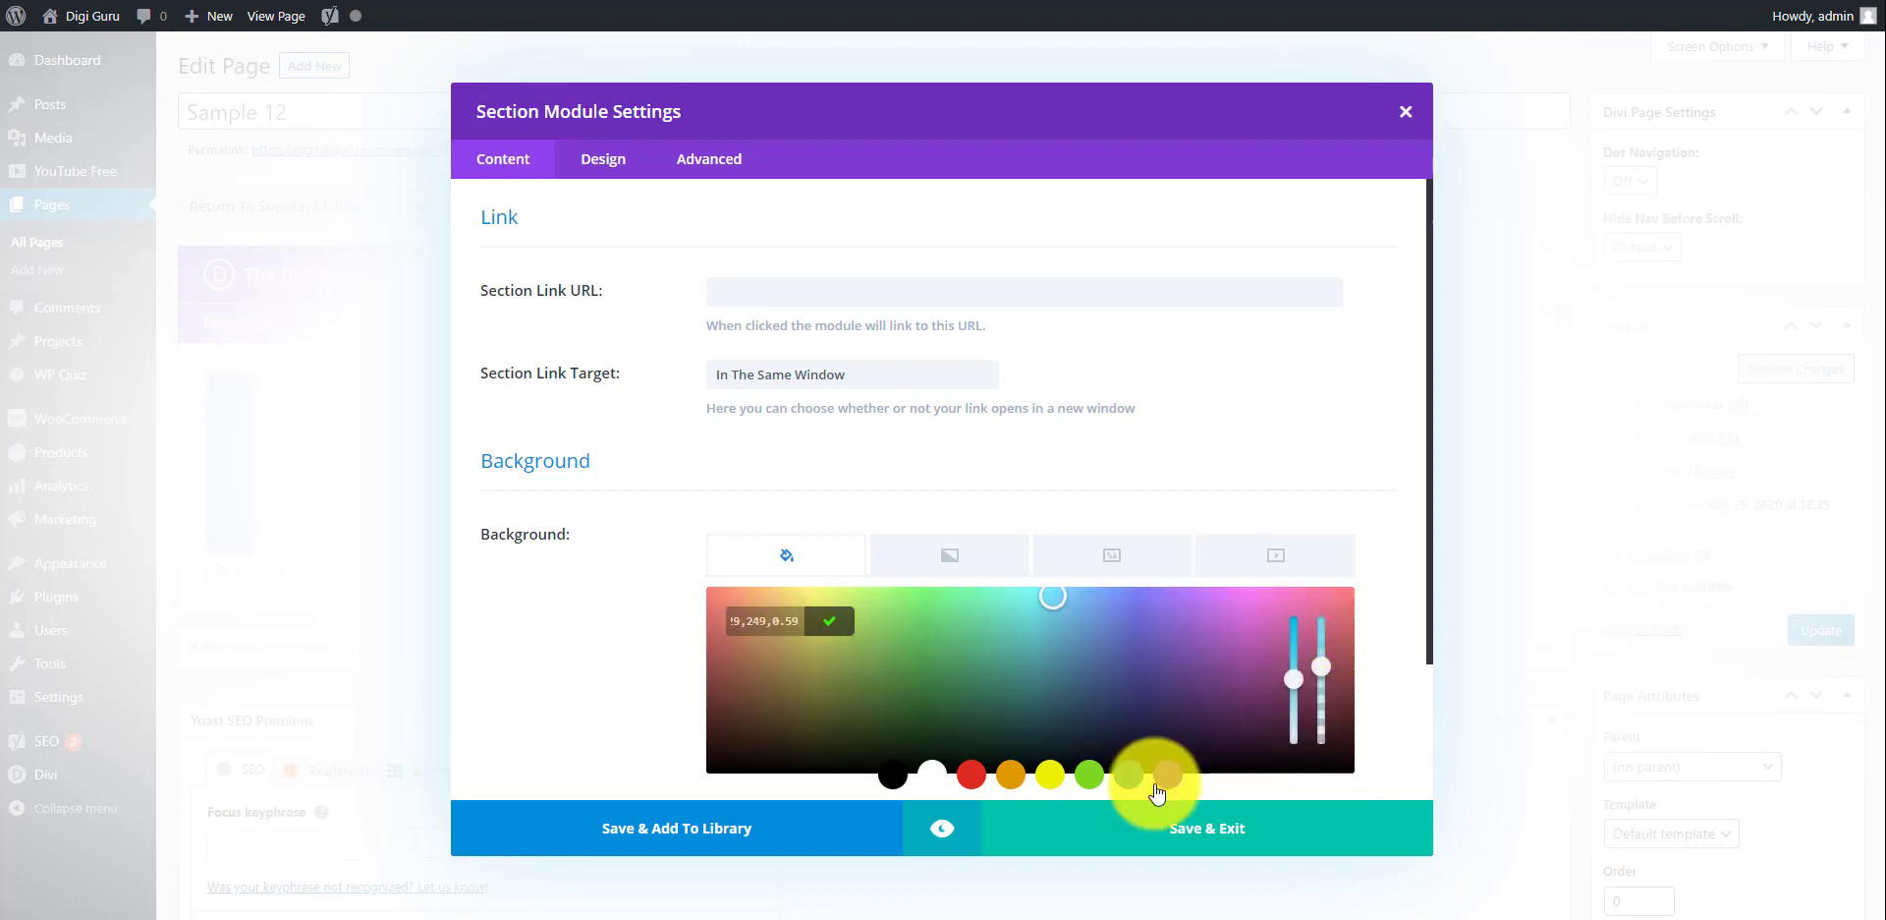
click(1175, 825)
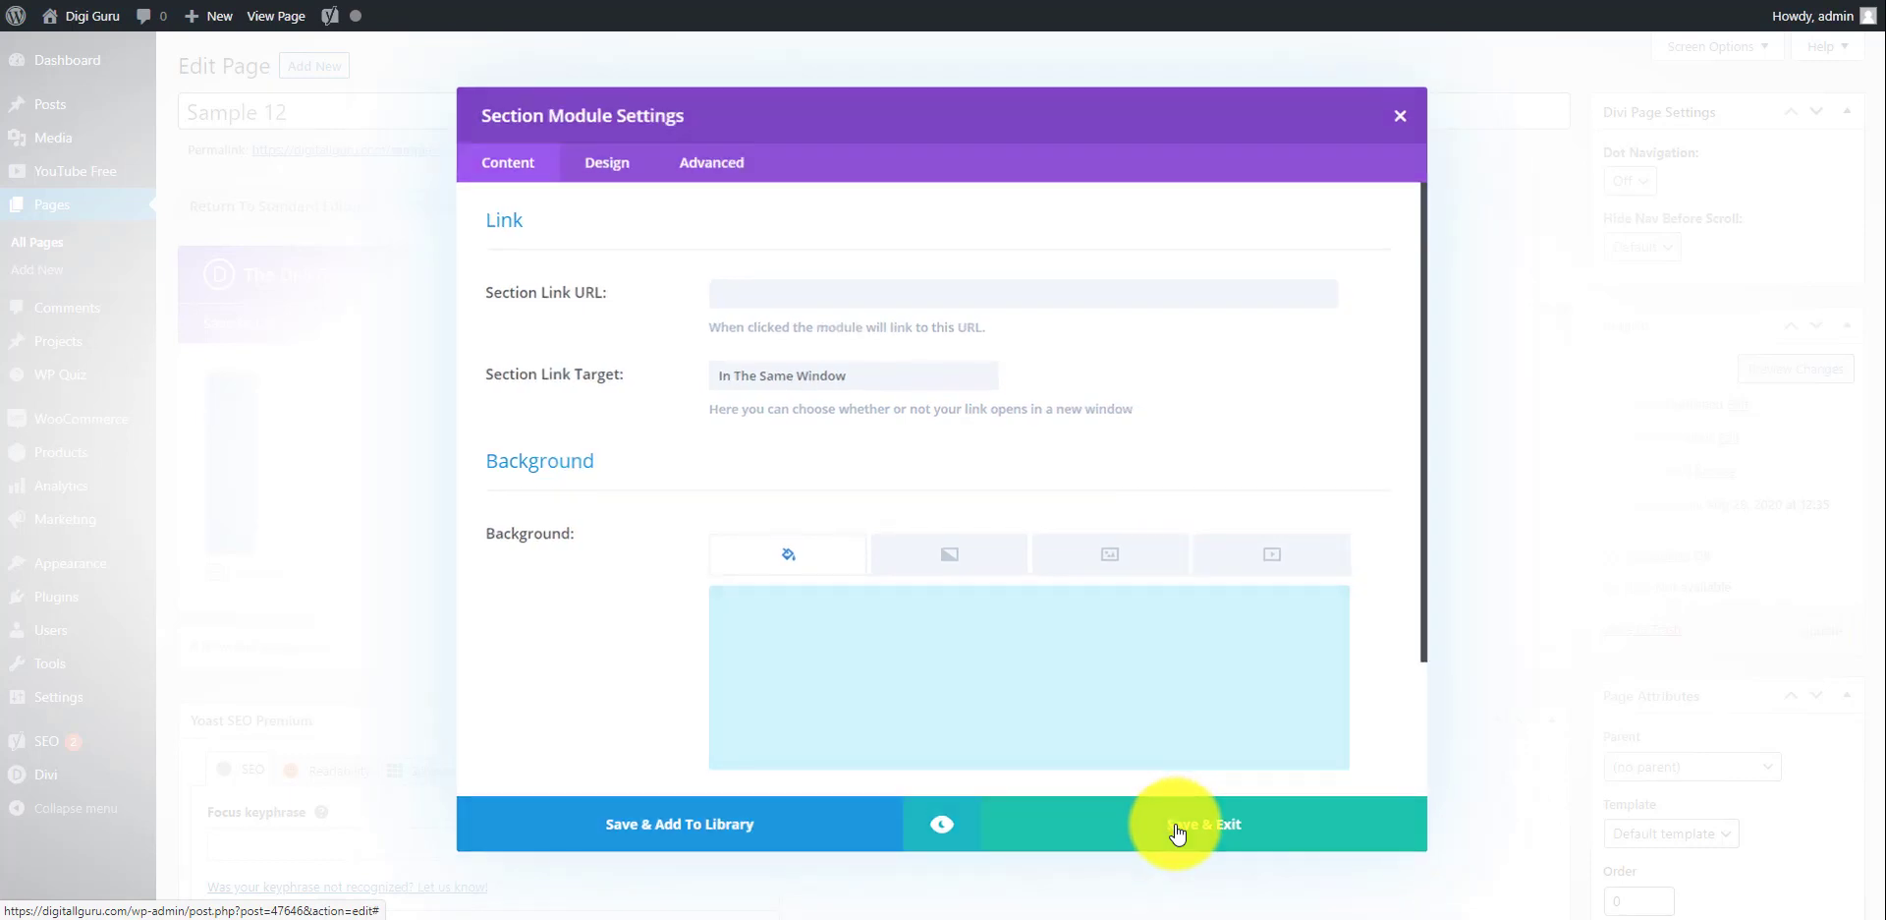
click(1749, 382)
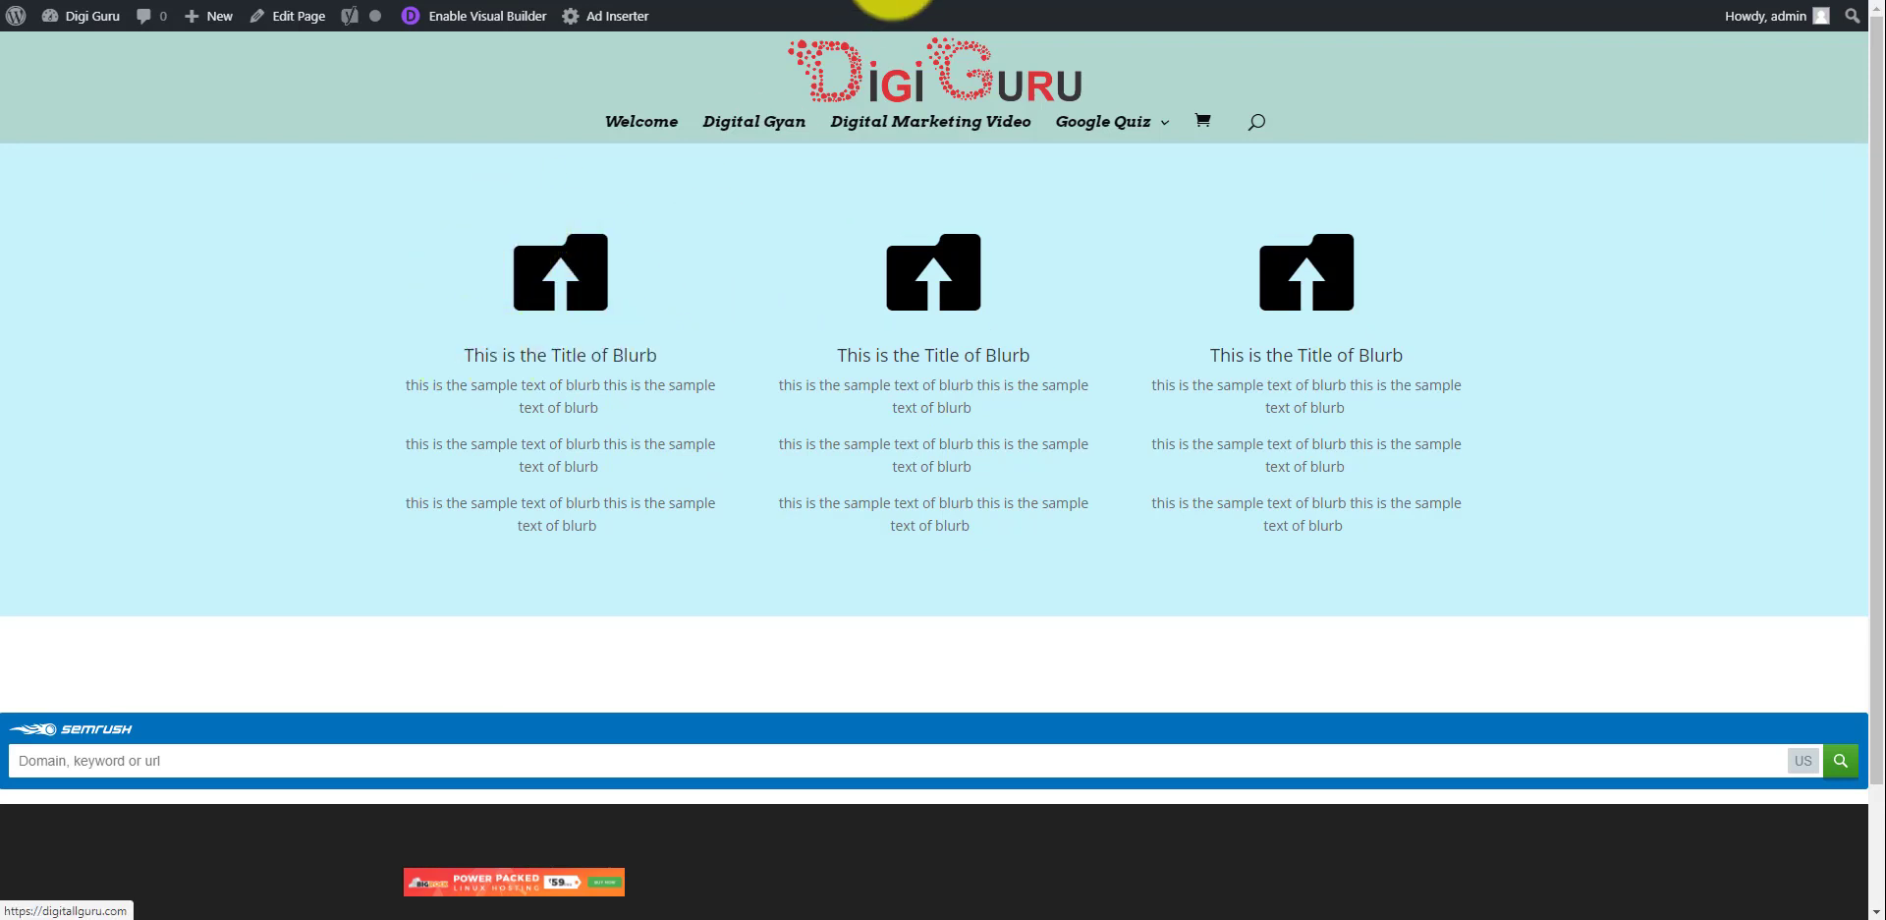
key(ctrl+shift+Tab)
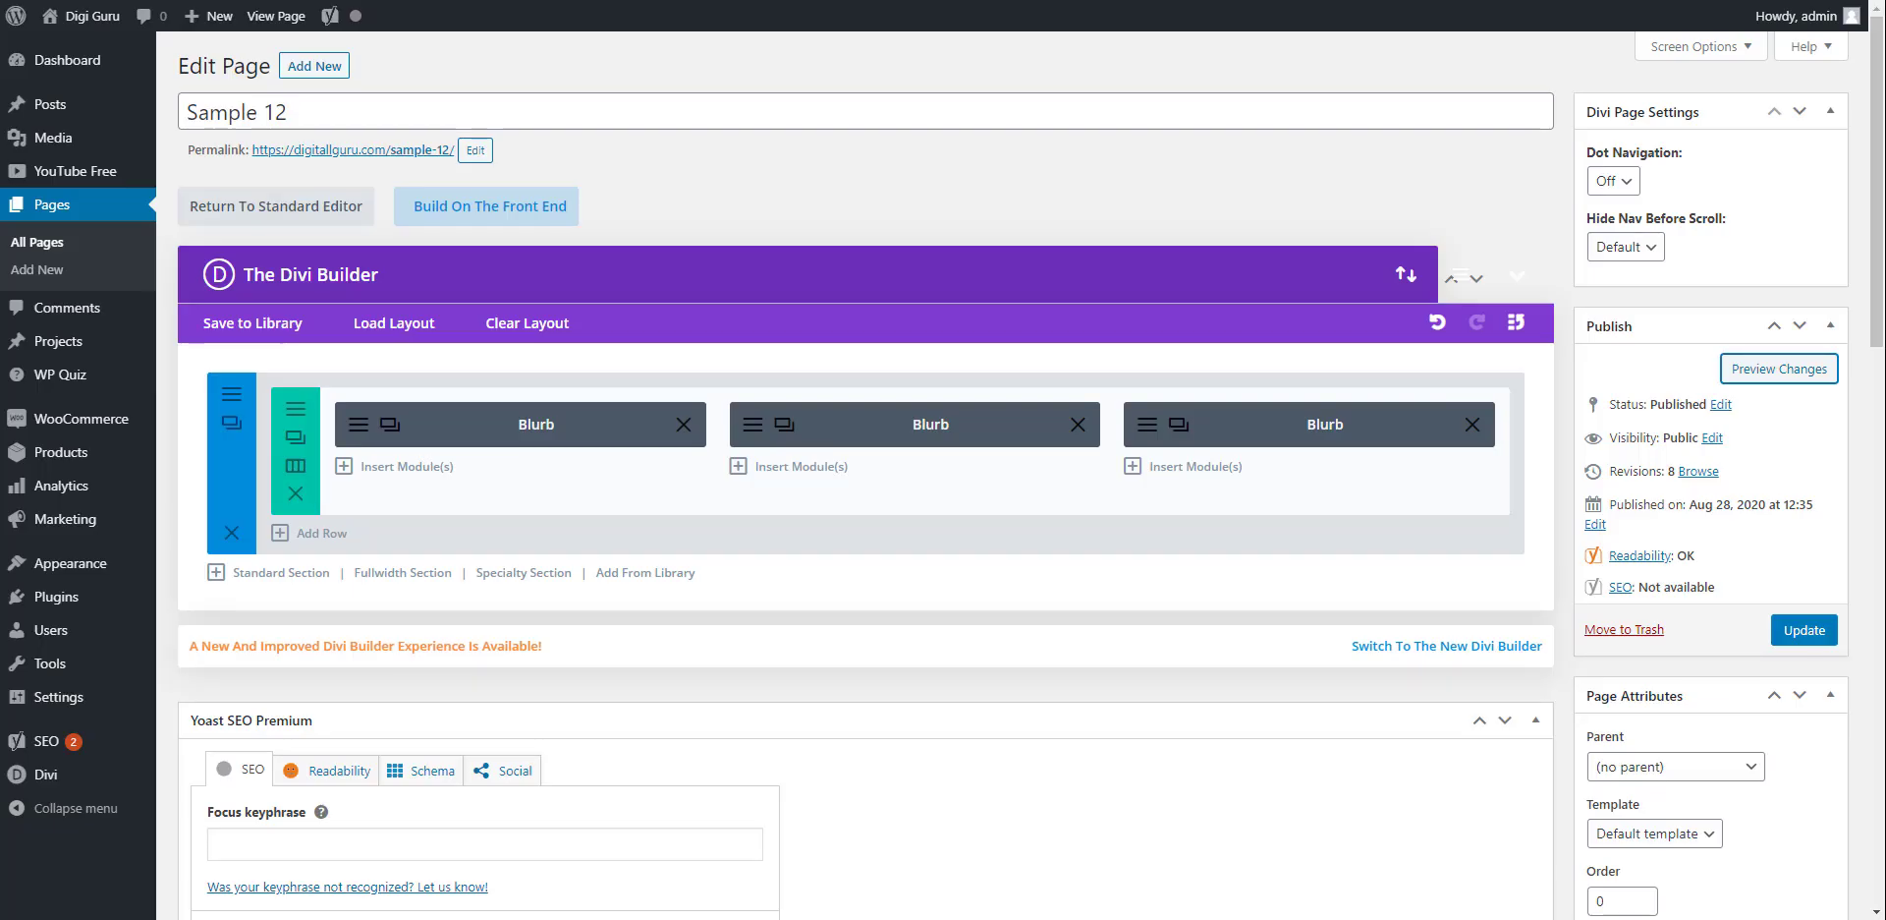
Enable the Circle Icon option in the design settings of the blurb in the first column.
click(357, 429)
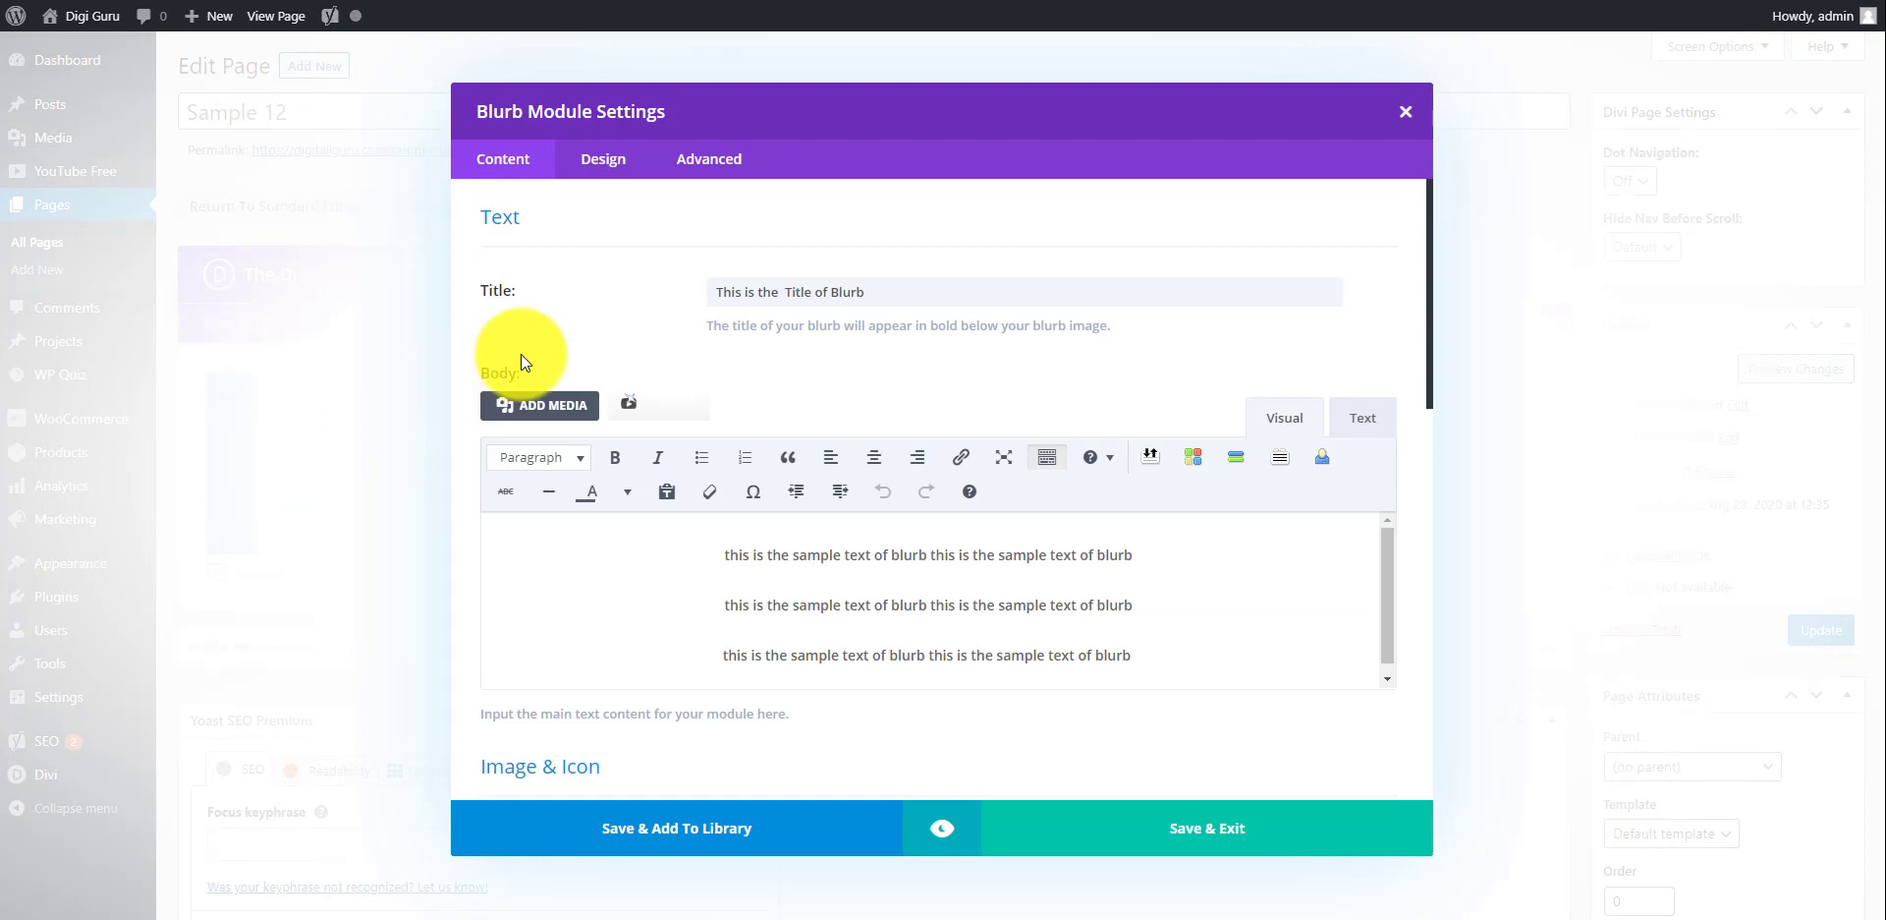
click(614, 159)
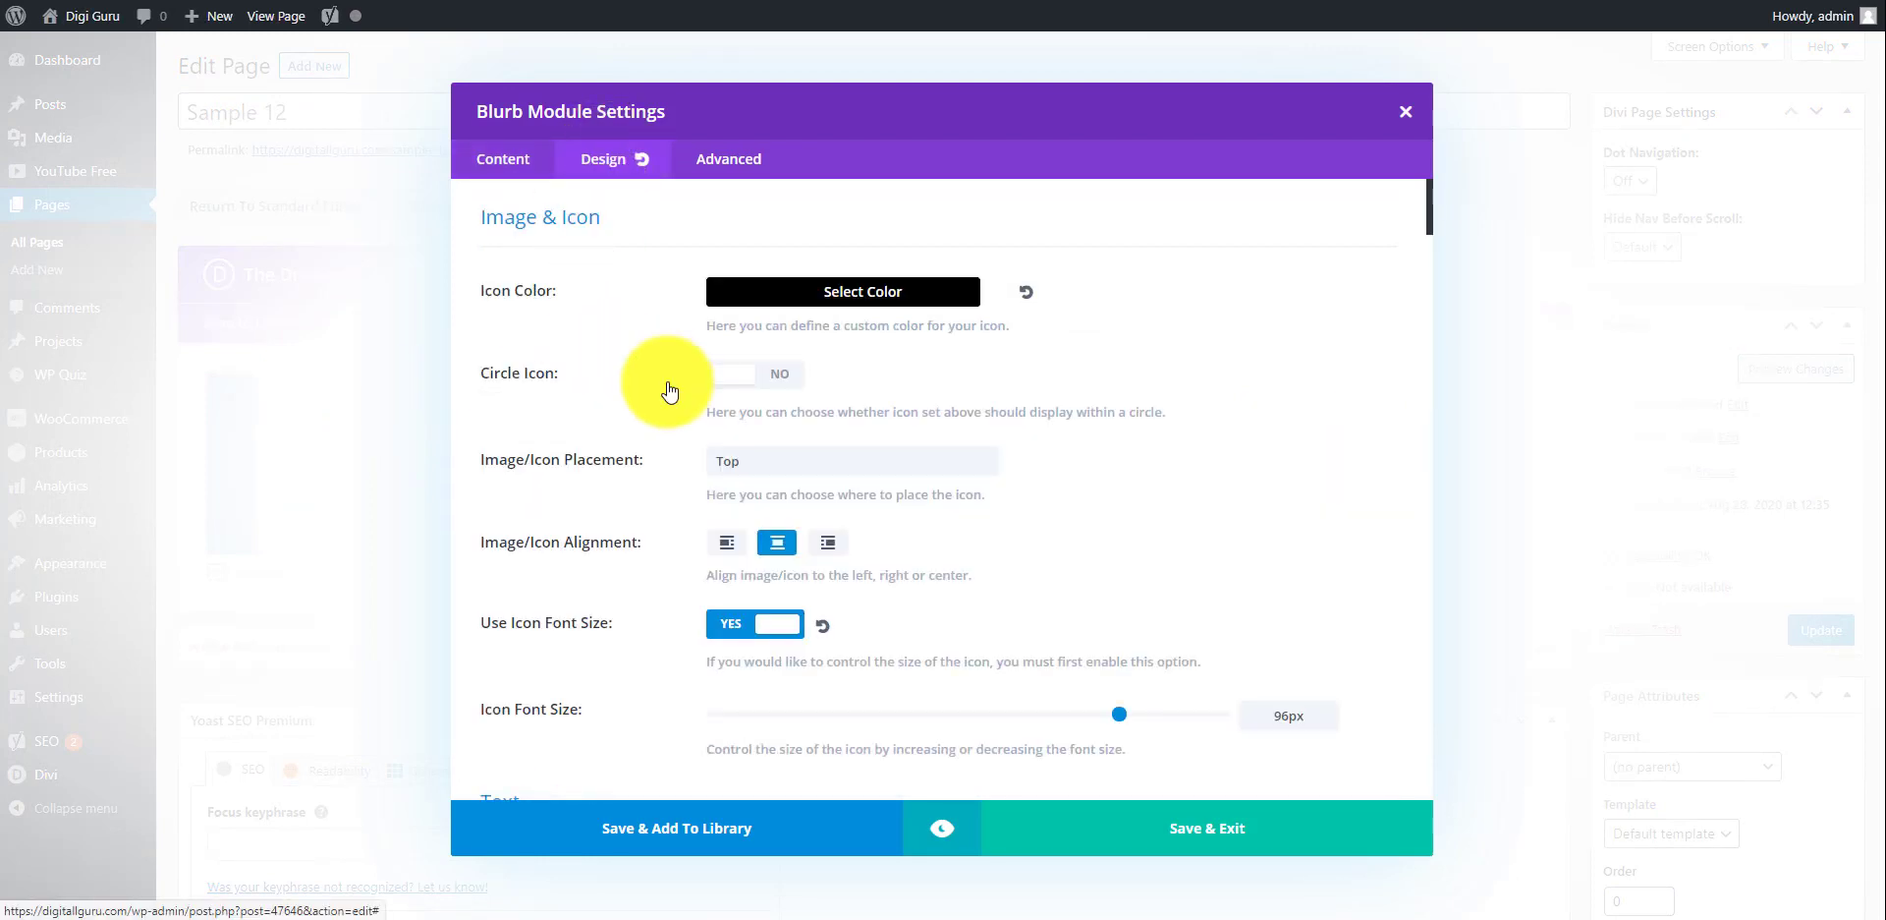
click(783, 375)
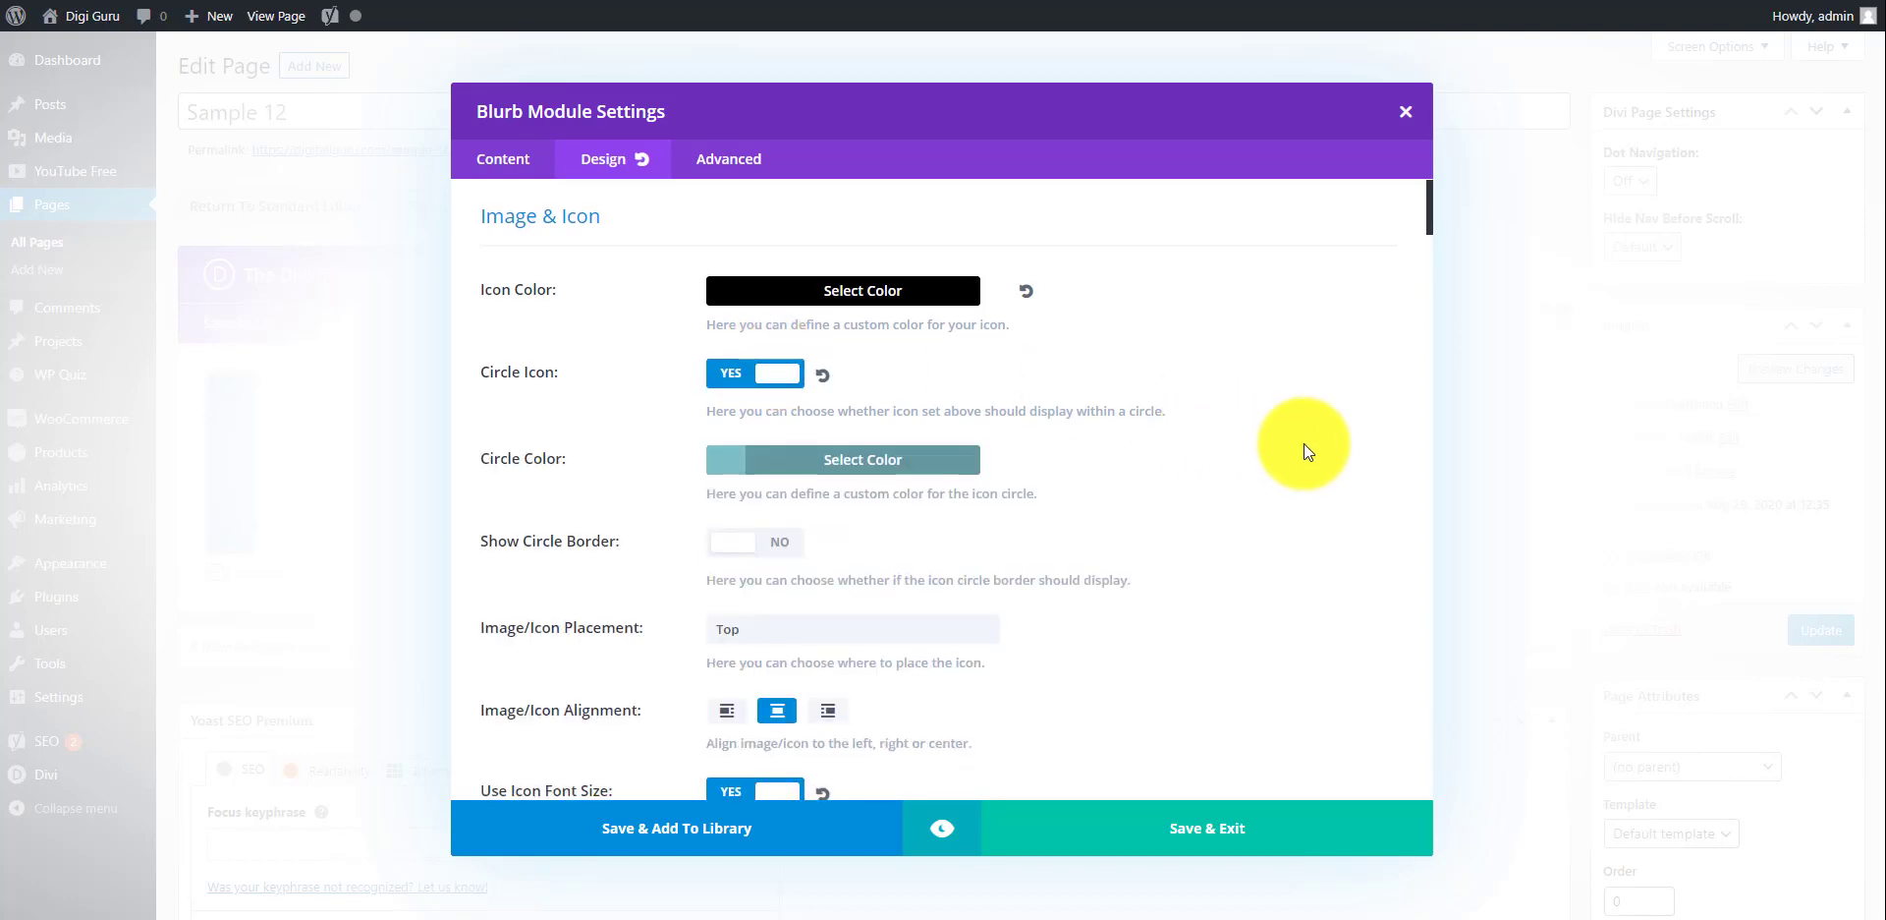
Set the first blurb's title heading level to H1 and save and close its settings.
scroll(1305, 451, down, 2)
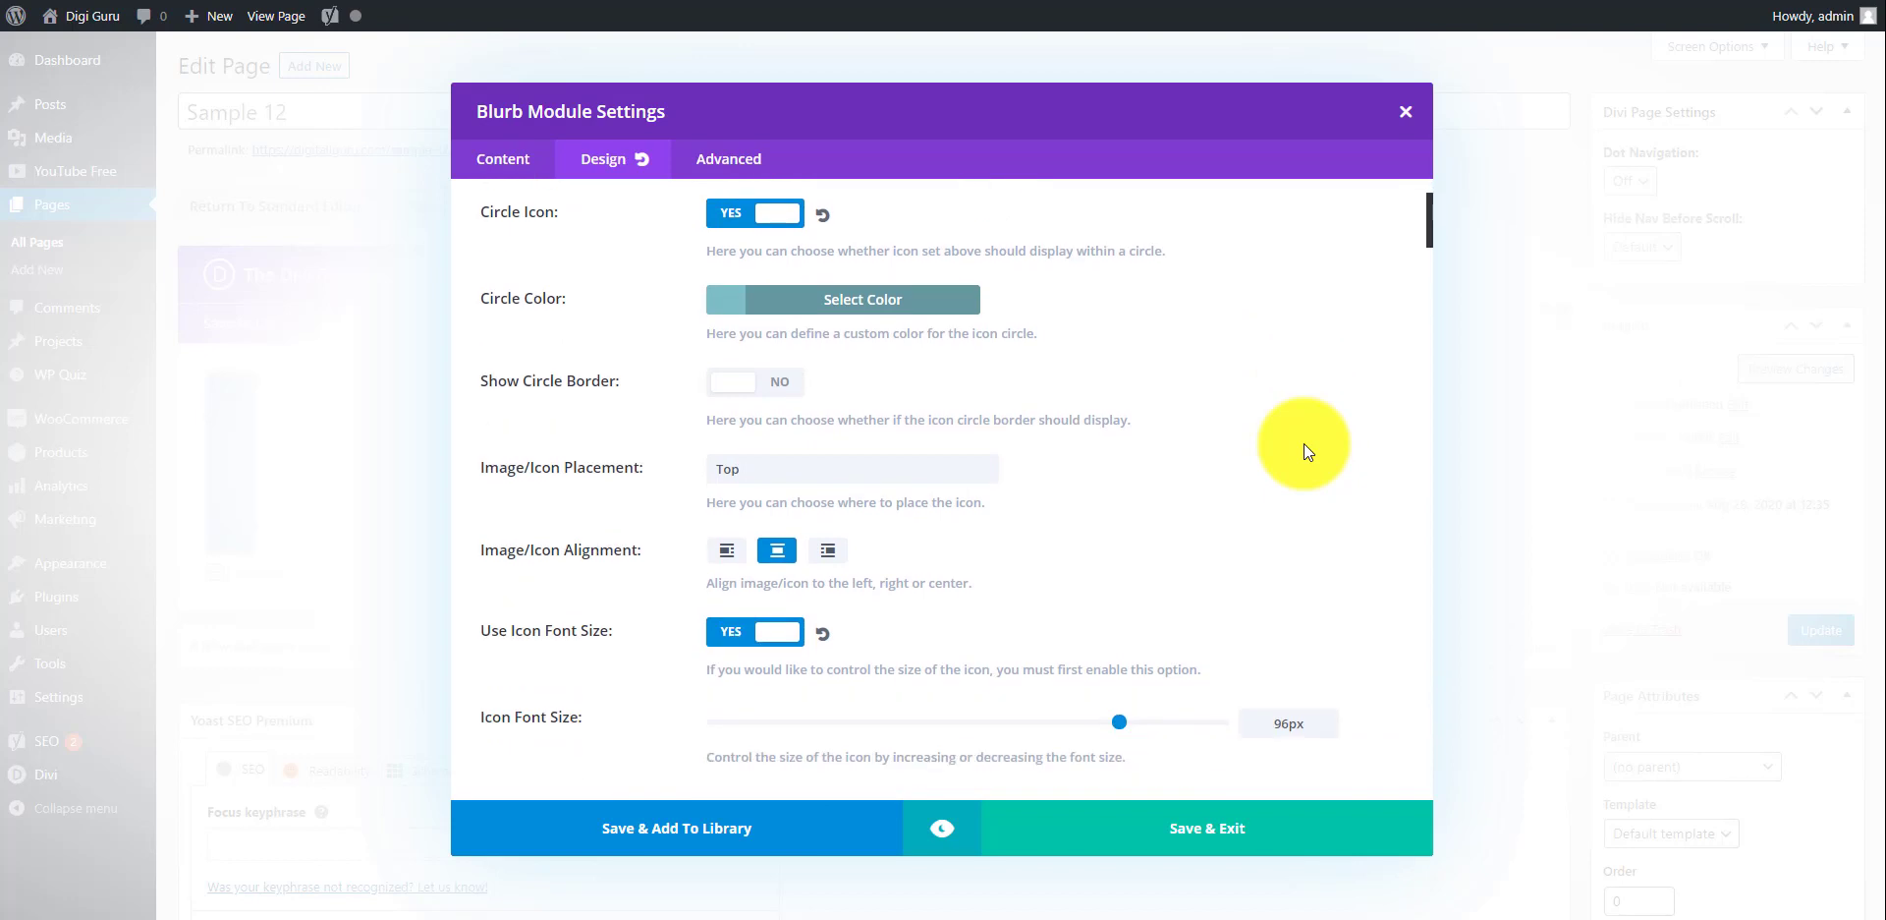
scroll(1305, 450, down, 4)
scroll(1304, 451, down, 1)
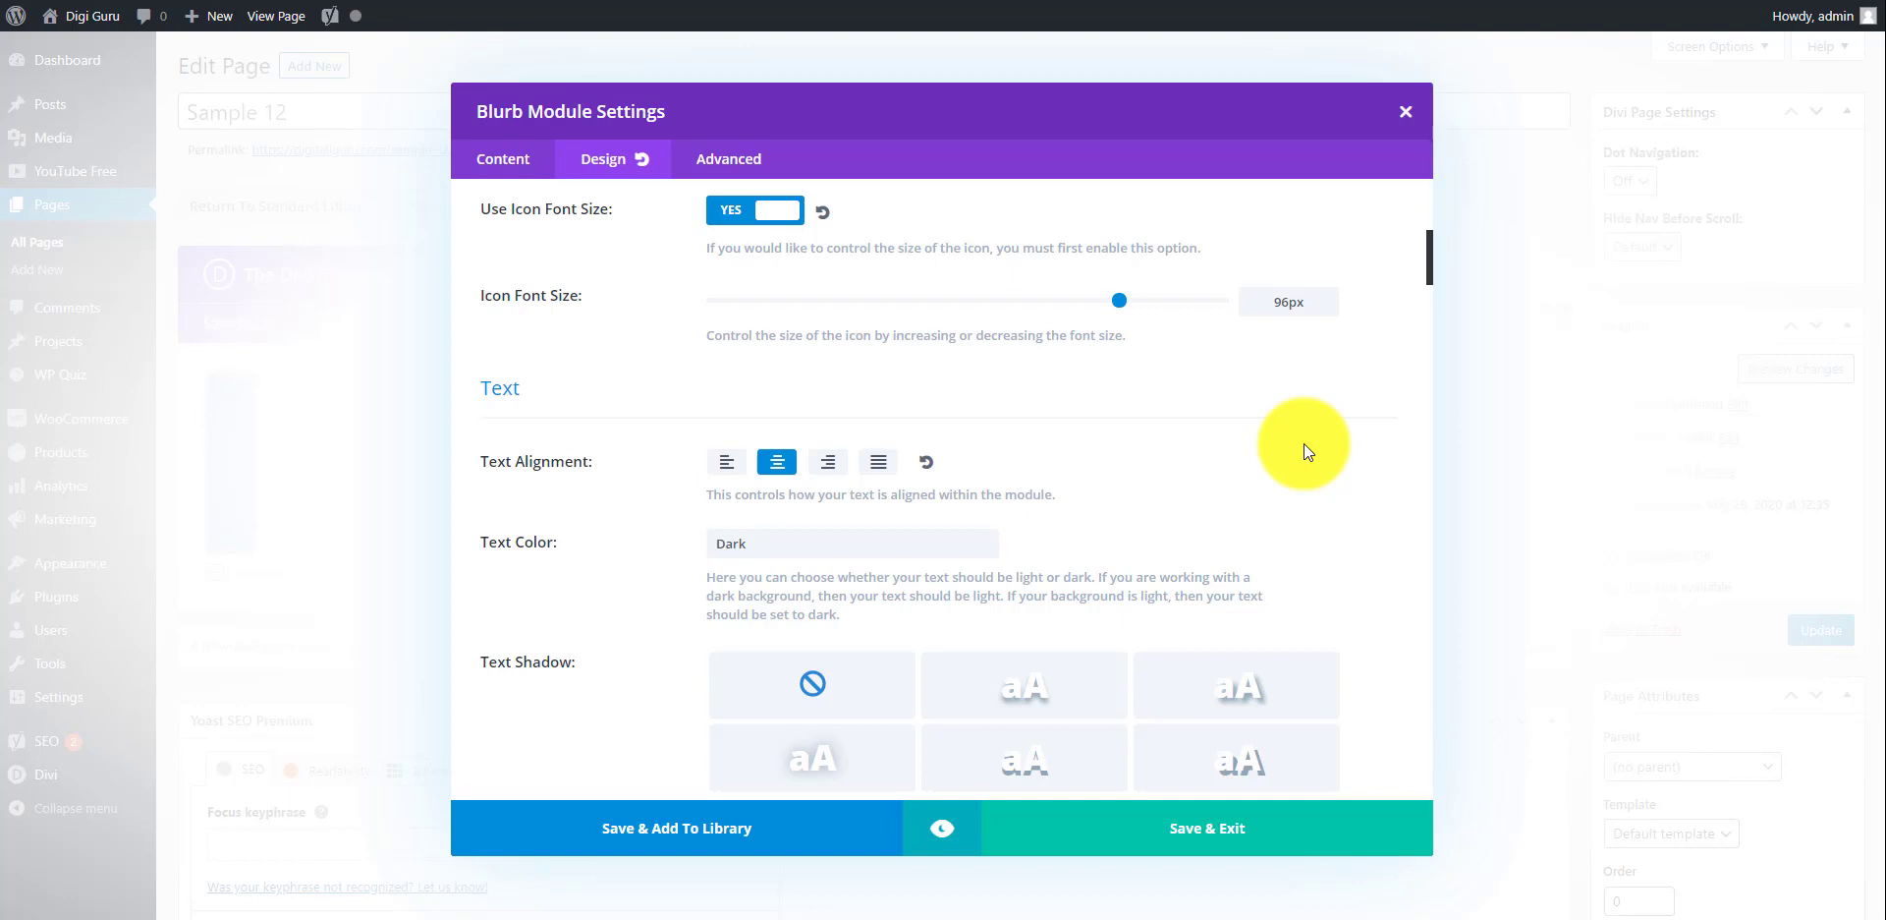
scroll(1305, 451, down, 5)
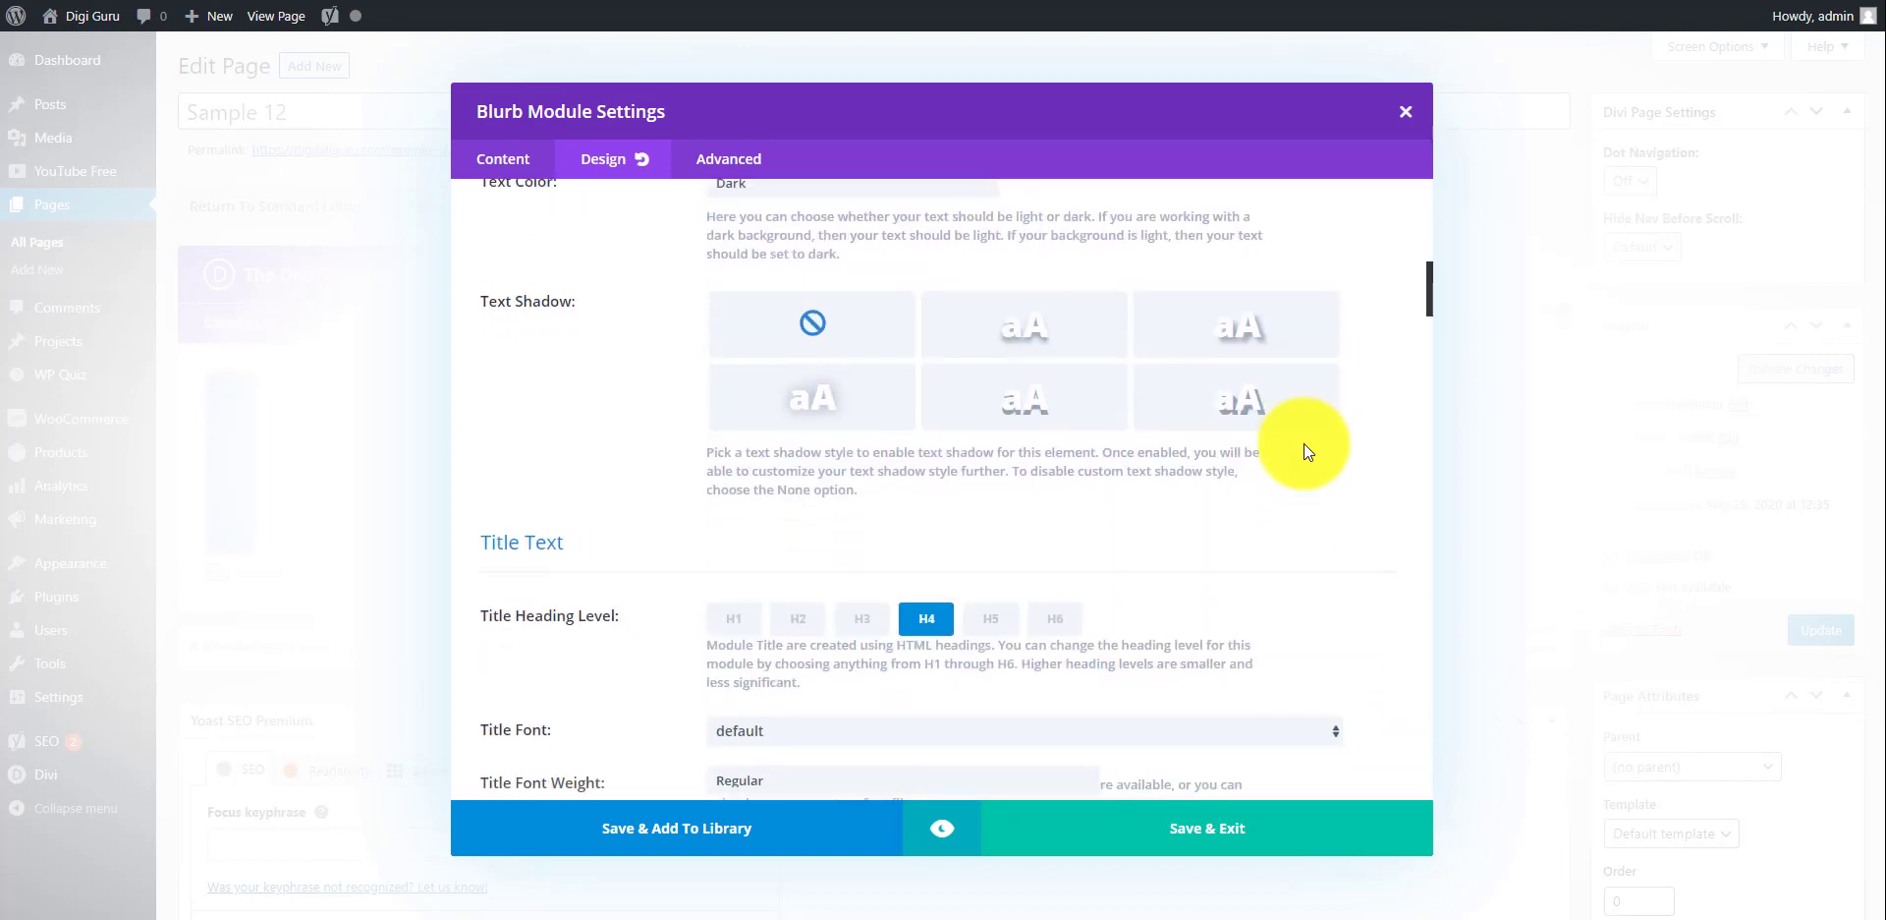
scroll(1305, 444, down, 1)
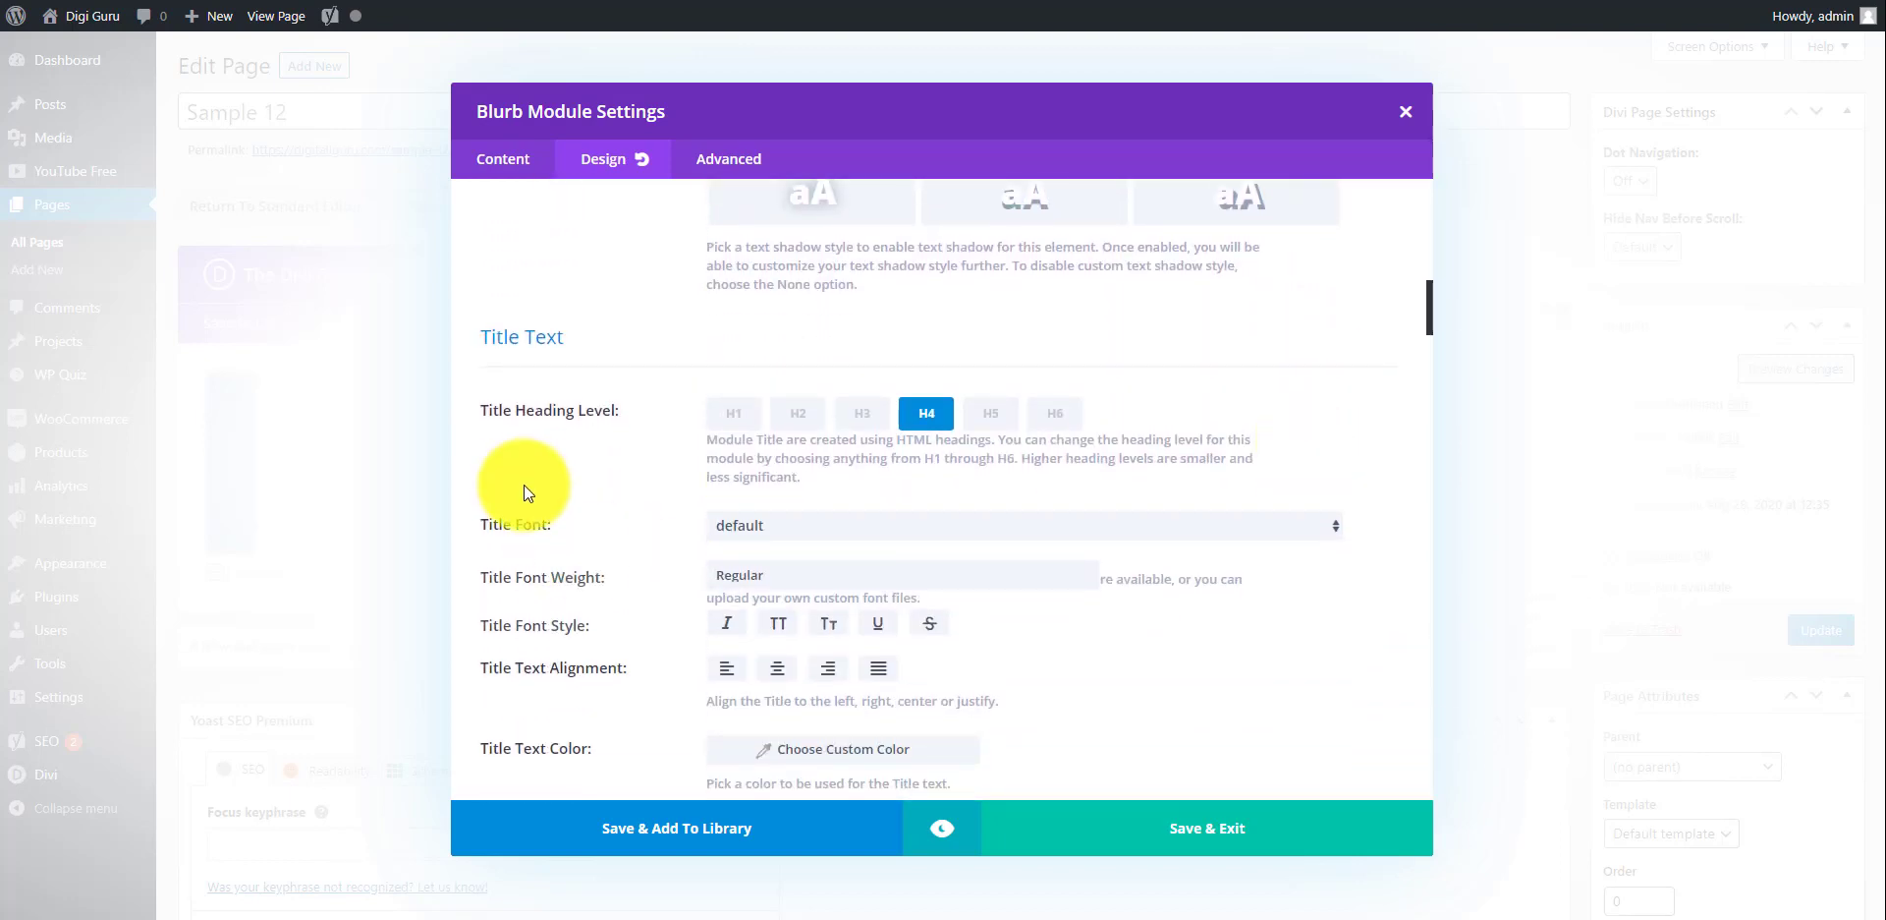
click(730, 429)
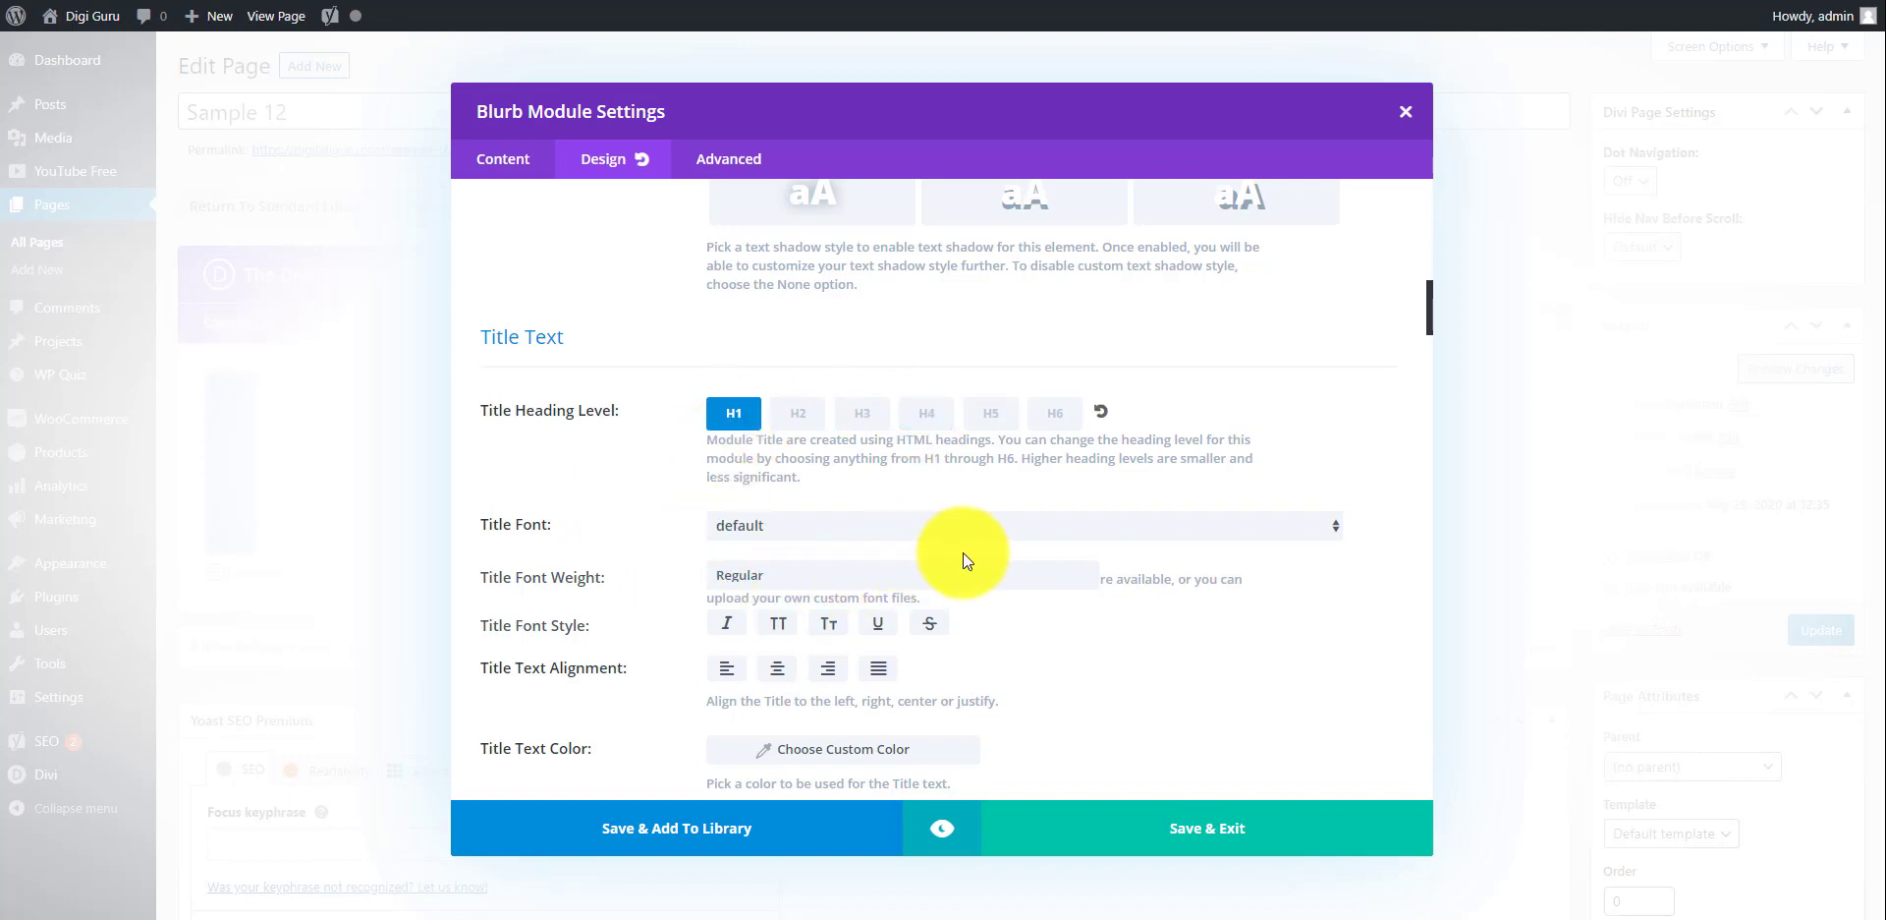
click(1079, 836)
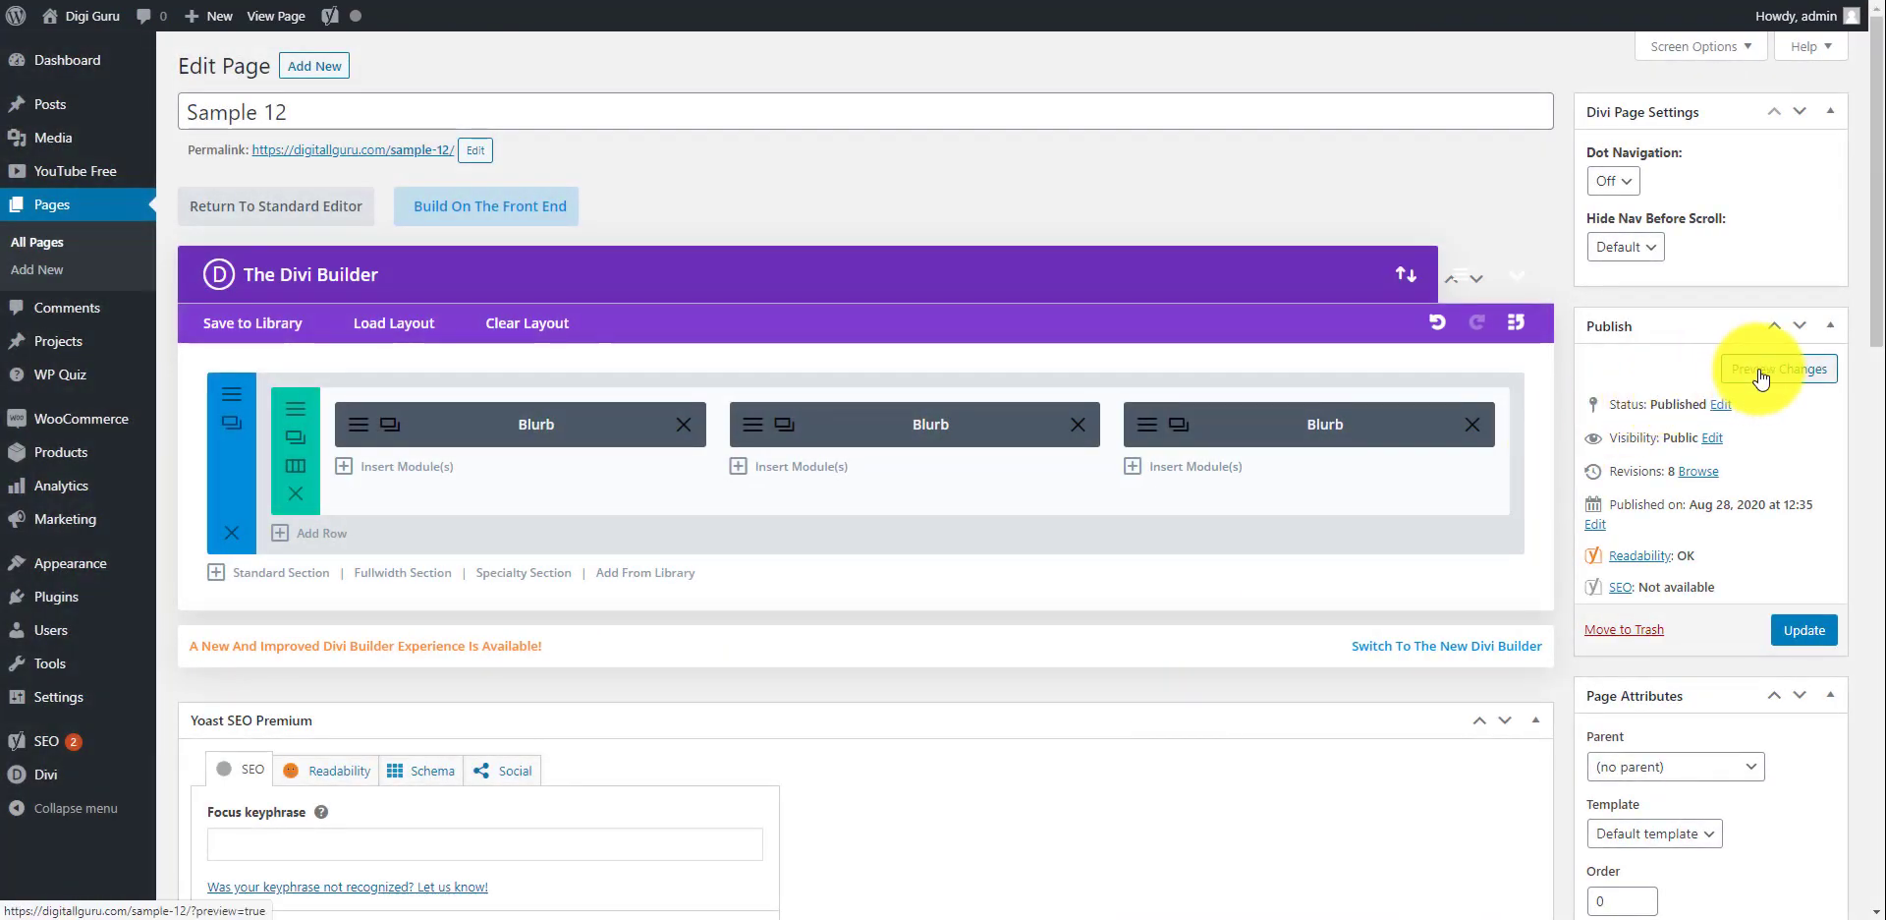
Preview the page changes and test the first blurb's link by following it from the circled icon.
click(1761, 376)
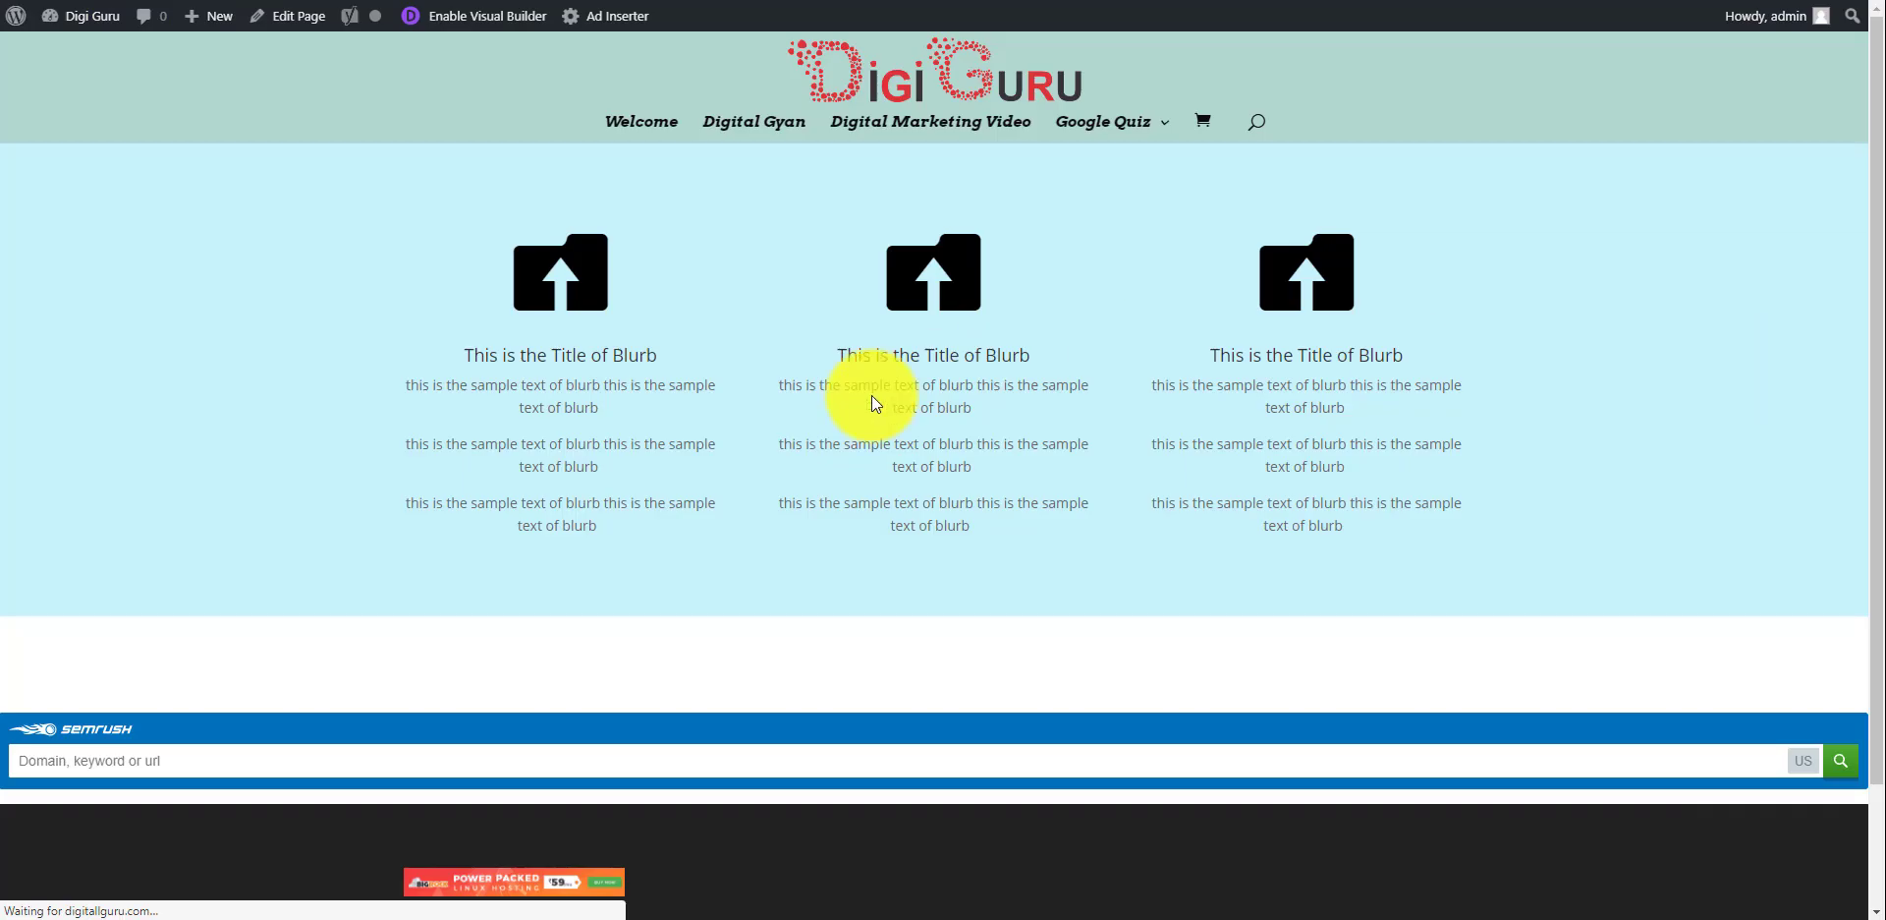
click(609, 340)
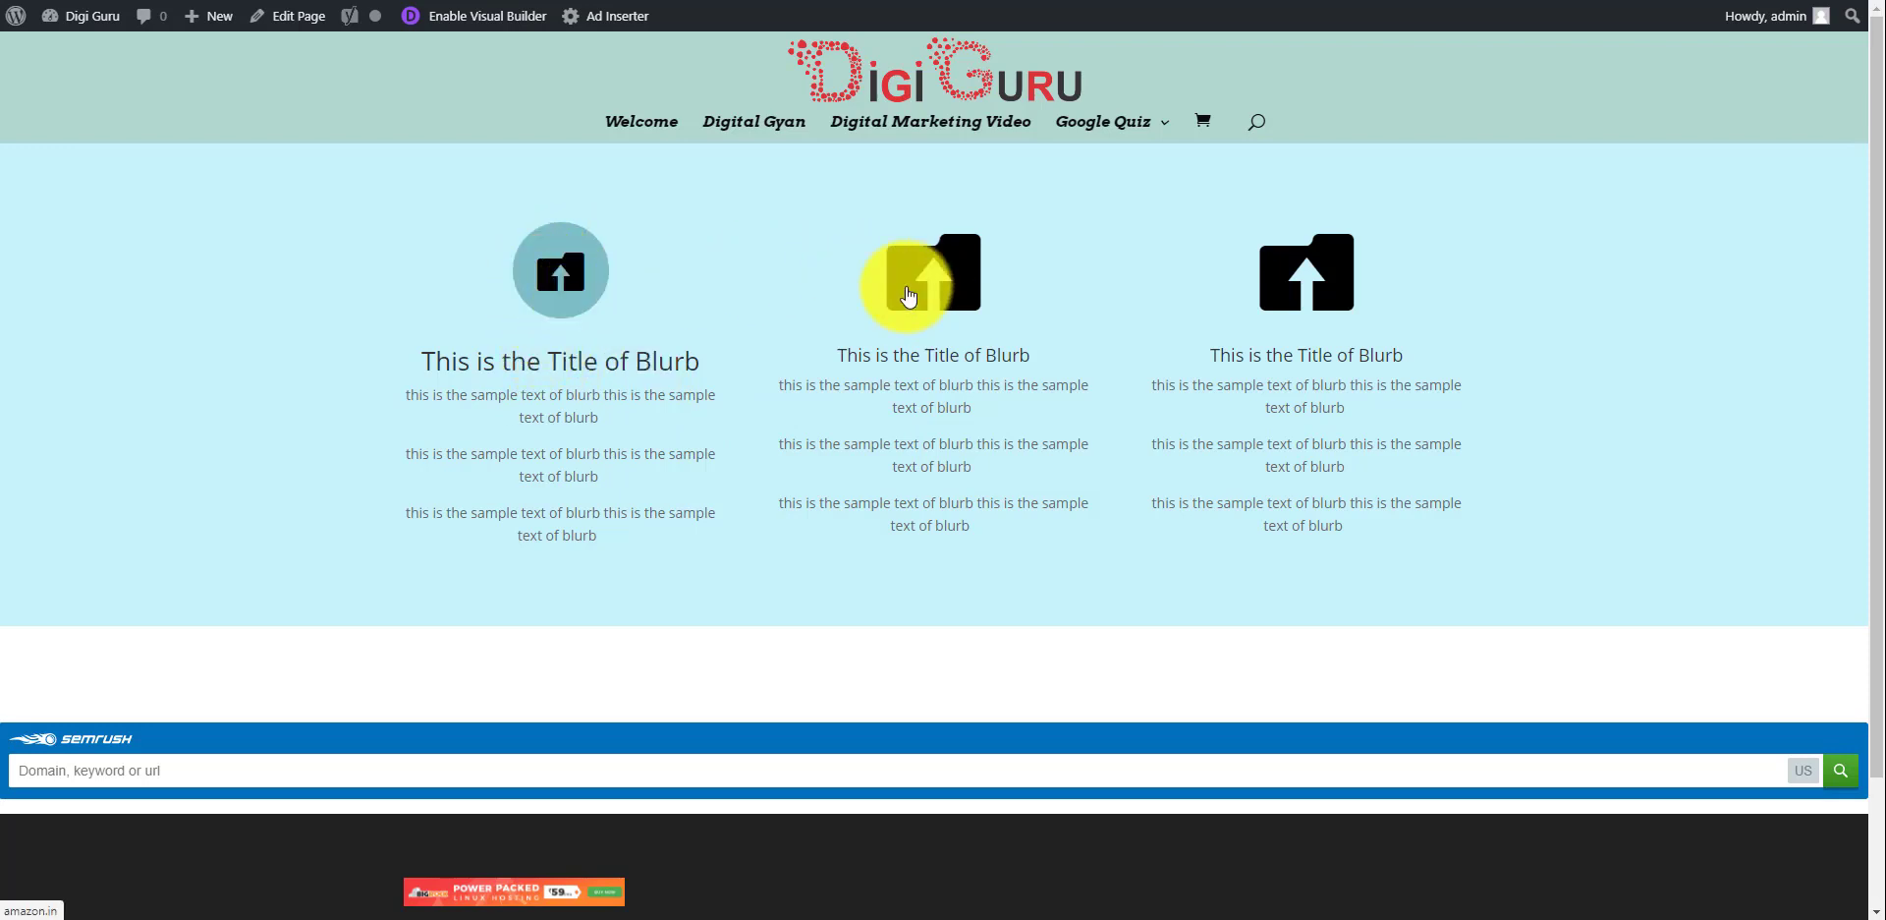
click(567, 288)
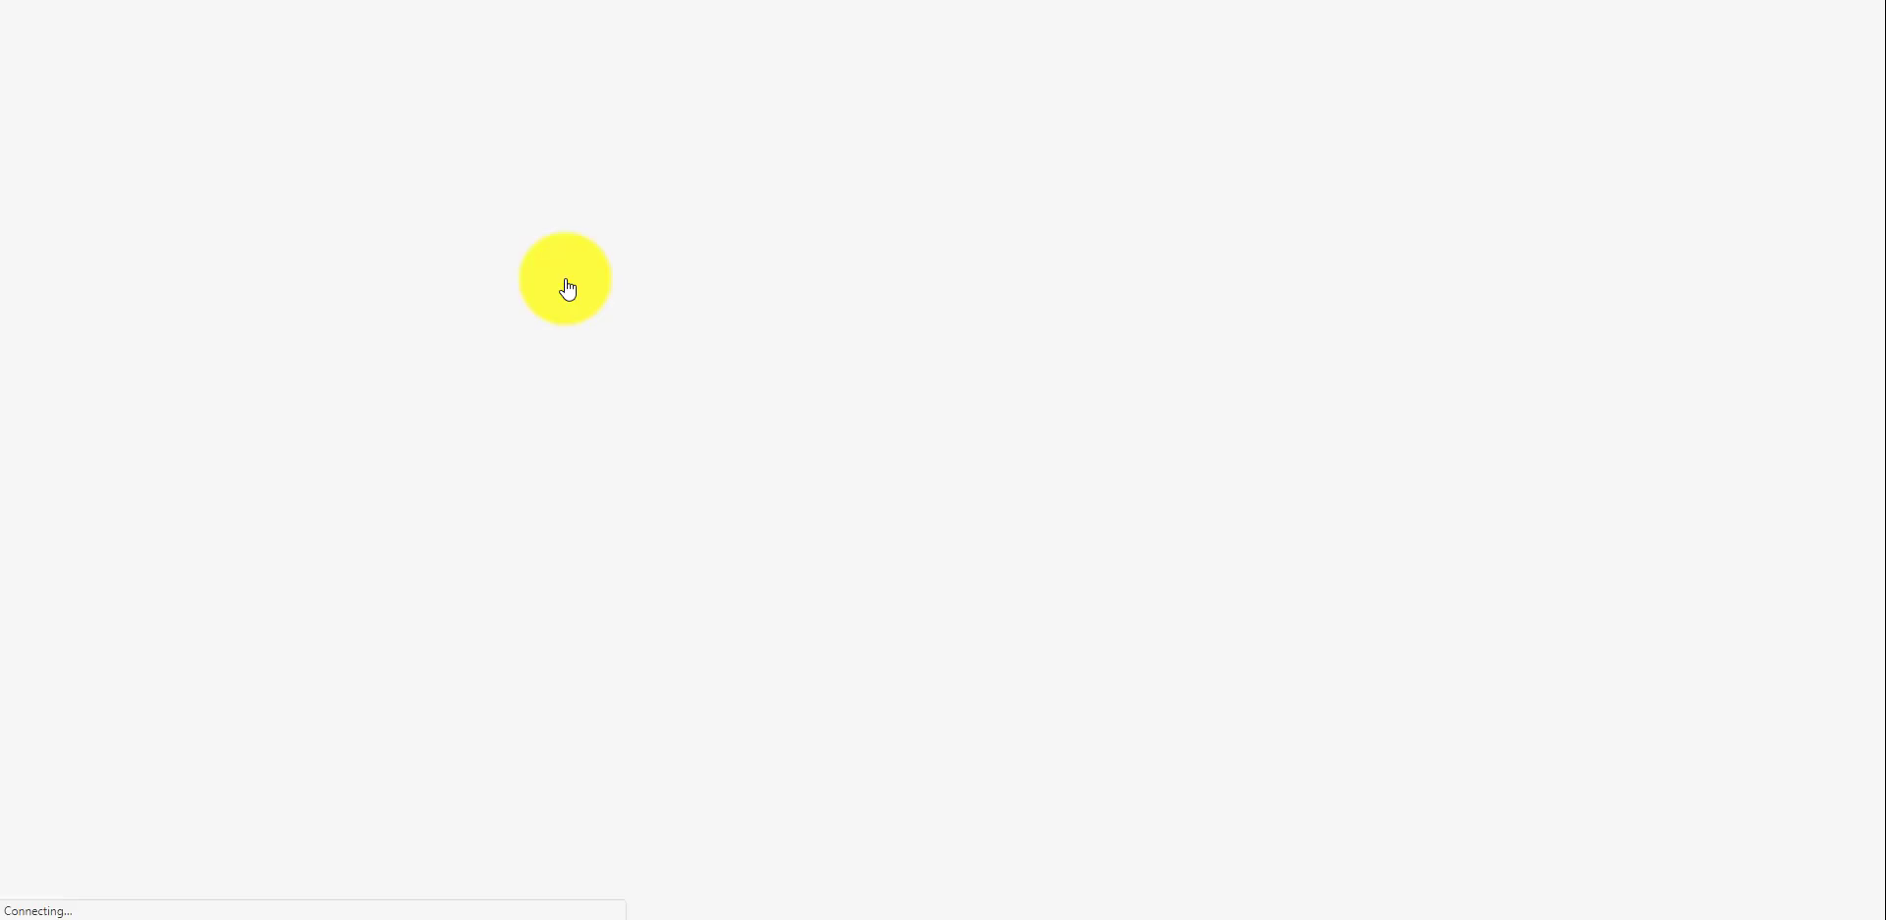